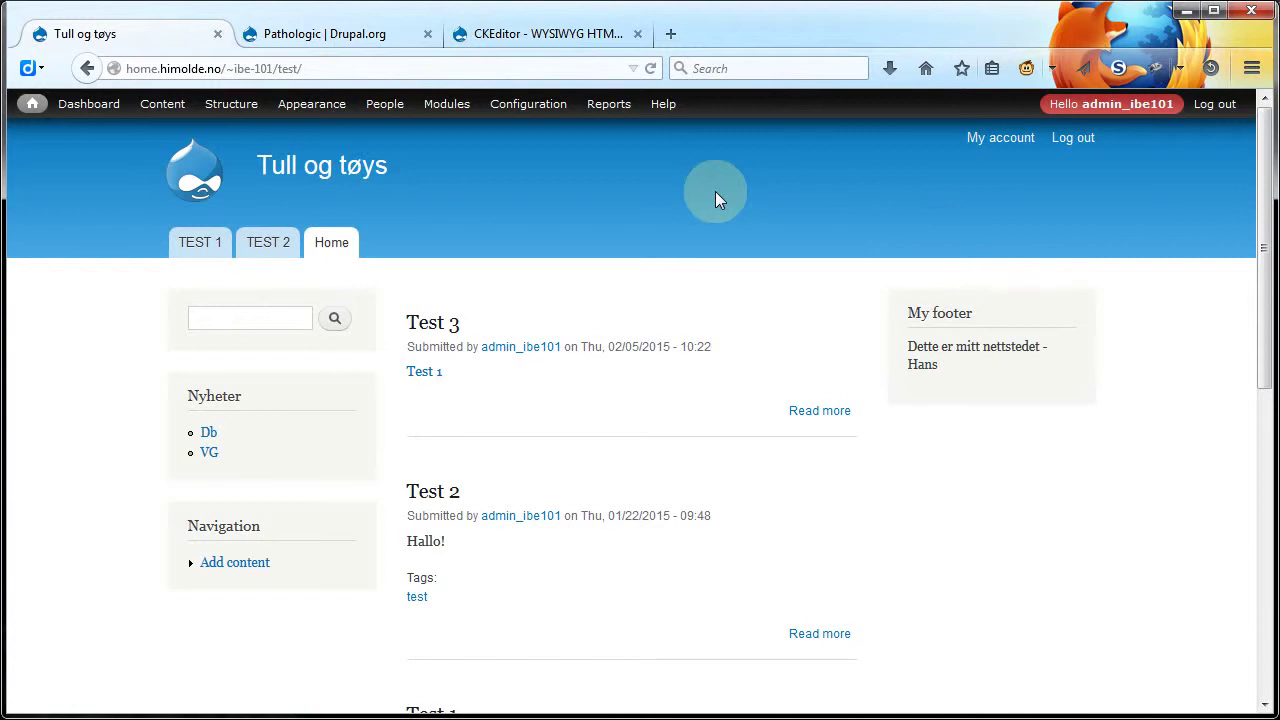
# Step: Reorder the site's text formats so that Full HTML comes before Filtered HTML, and save the changes
pyautogui.moveTo(528, 104)
pyautogui.moveTo(552, 160)
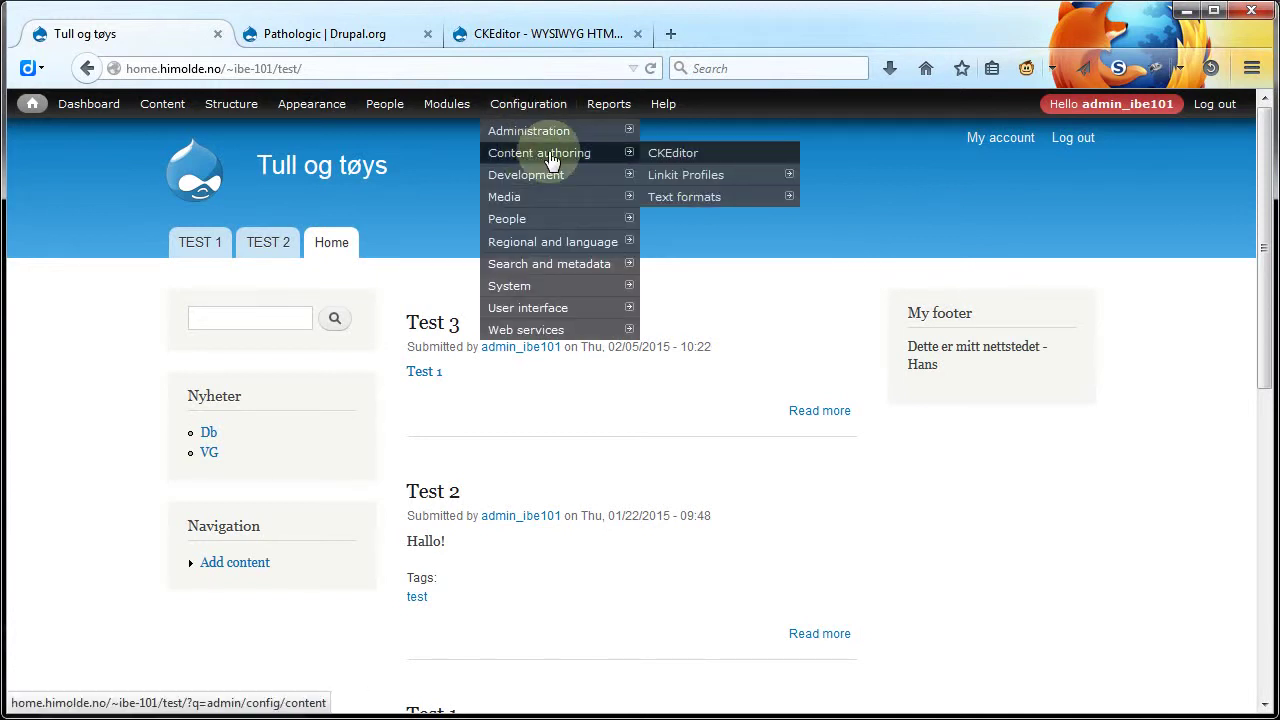
pyautogui.click(695, 203)
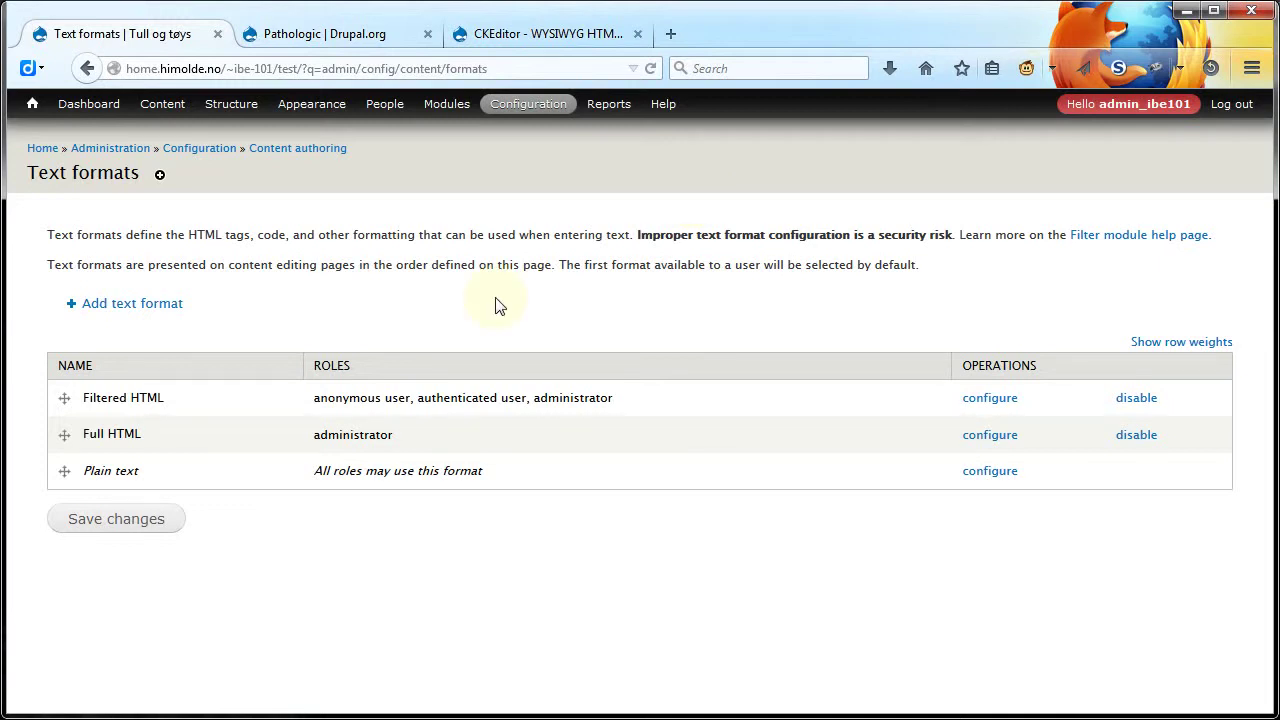
pyautogui.moveTo(66, 434); pyautogui.dragTo(70, 398)
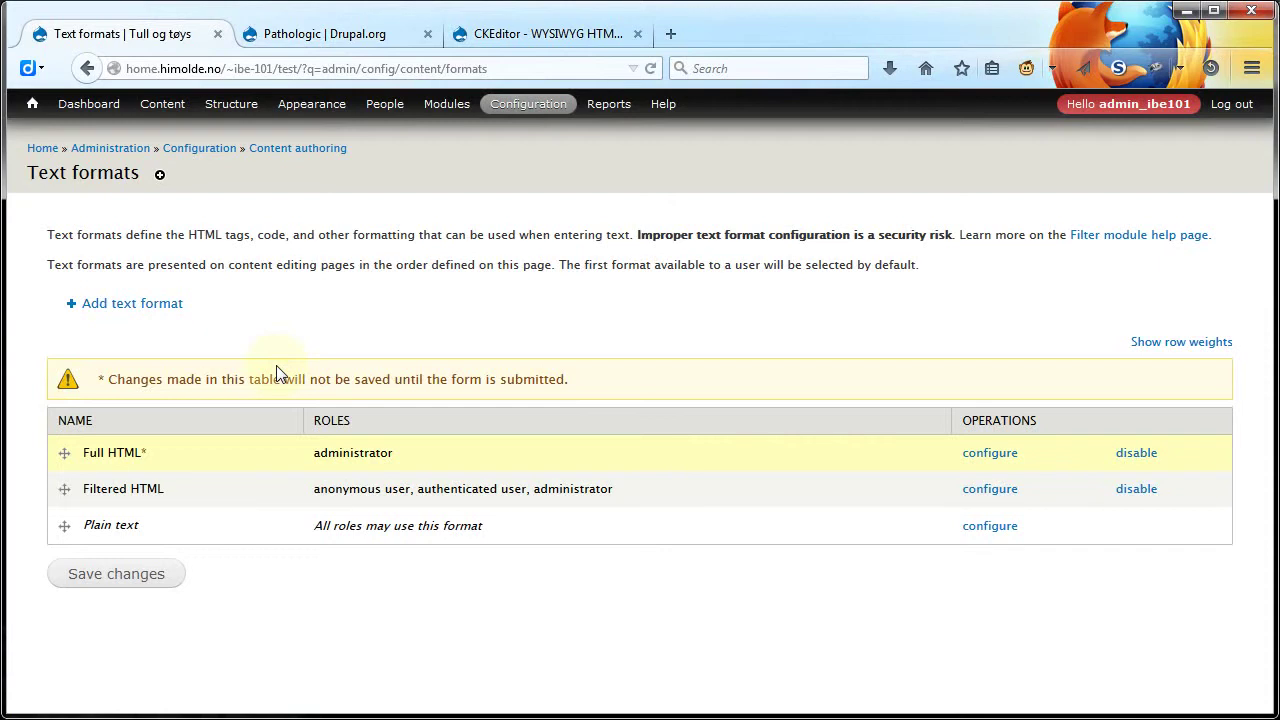
pyautogui.click(148, 574)
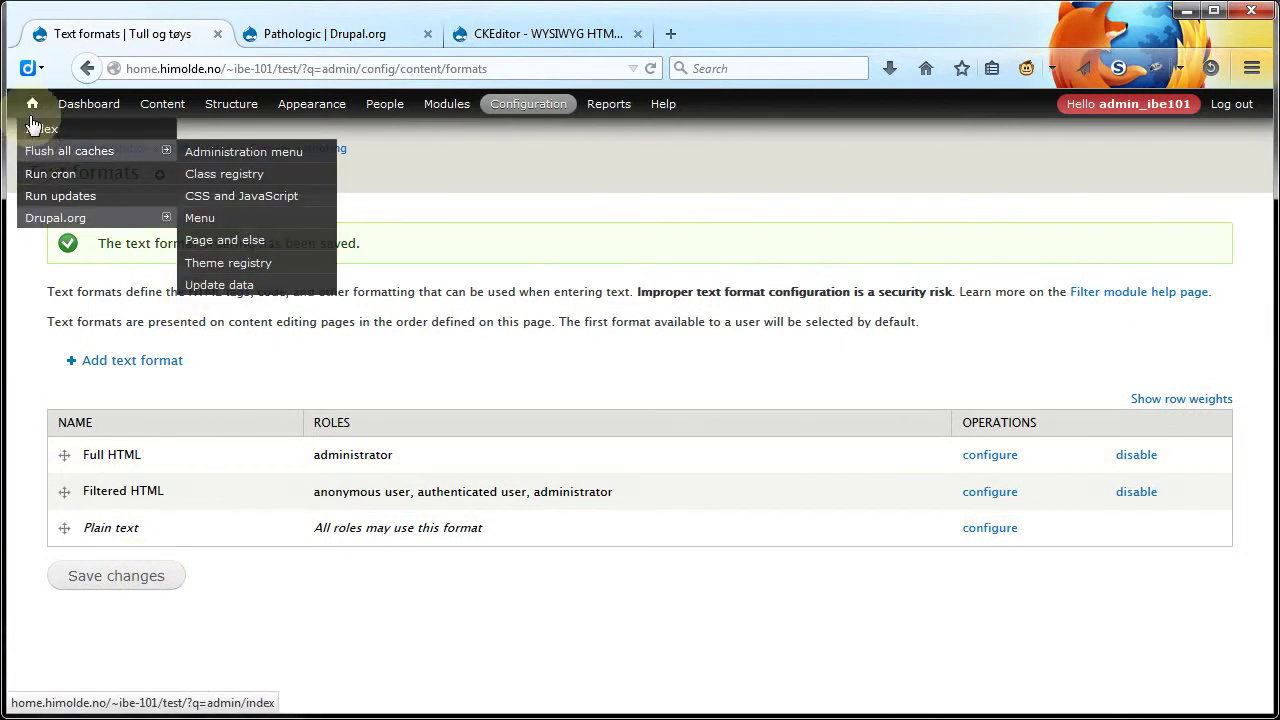
# Step: Start a new article from the site's home page and title it "Lenketest"
pyautogui.click(31, 106)
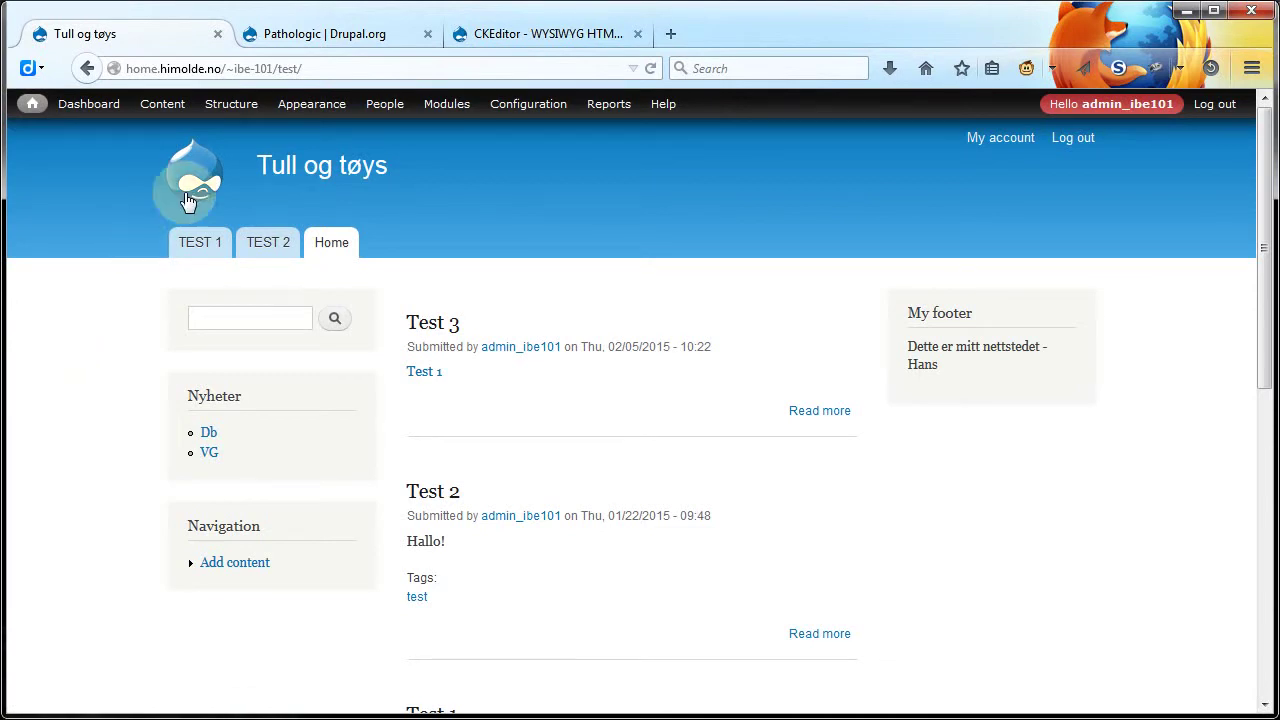
pyautogui.moveTo(160, 106)
pyautogui.moveTo(165, 131)
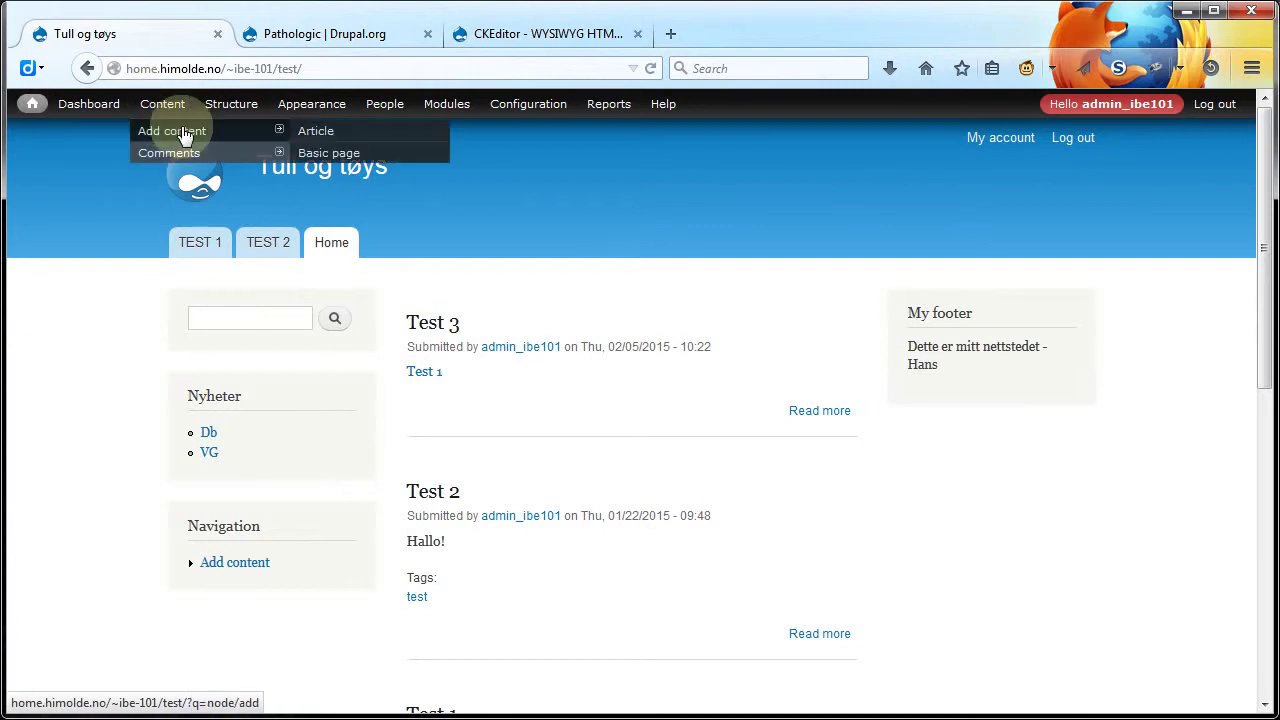
pyautogui.click(318, 133)
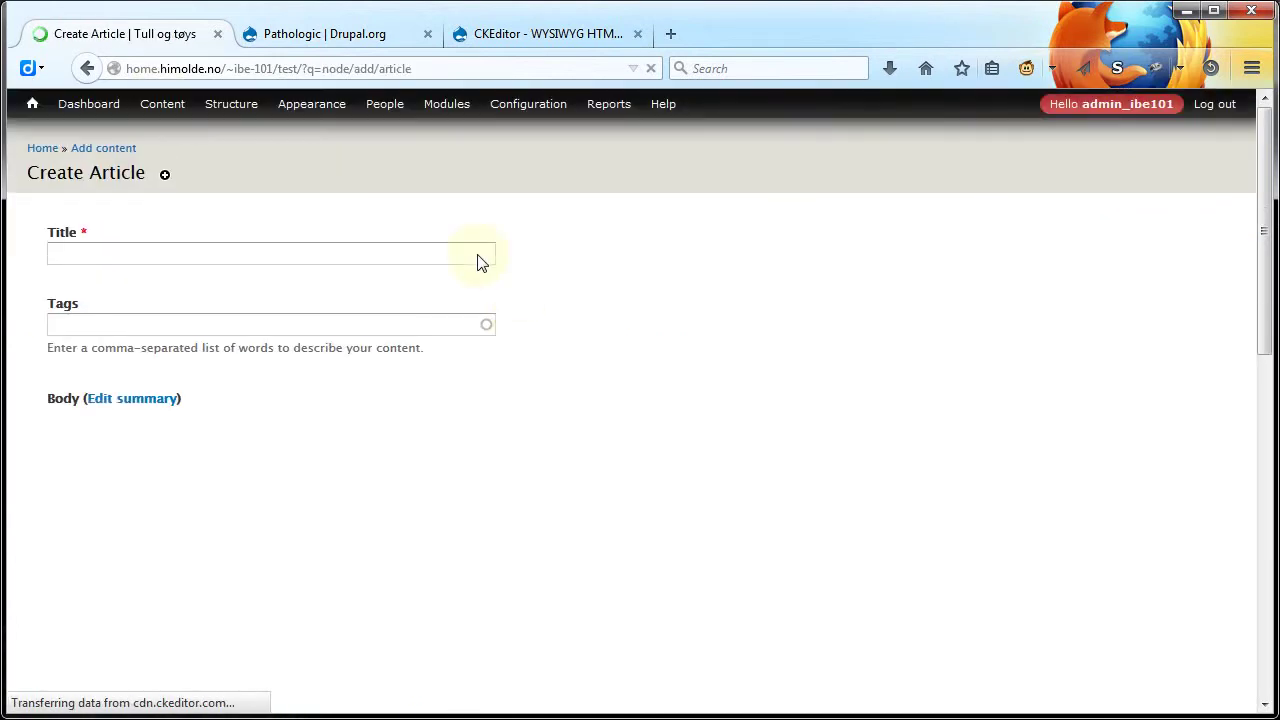
pyautogui.click(311, 252)
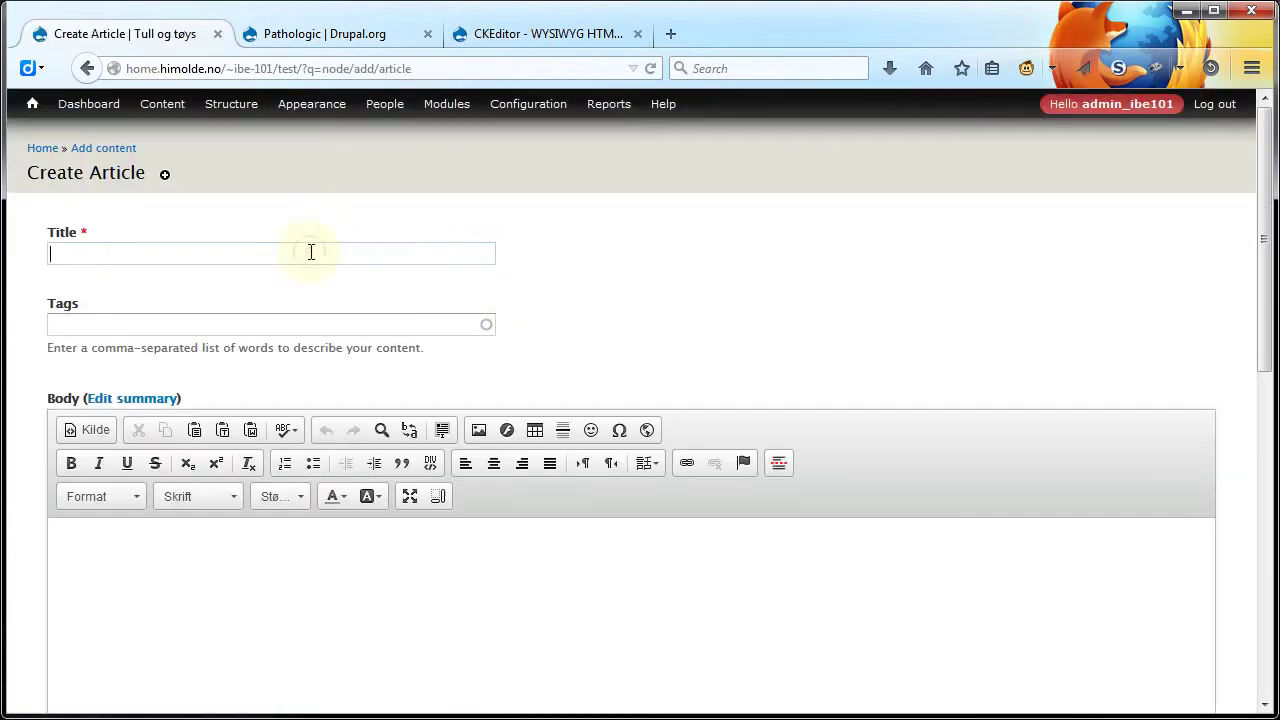
pyautogui.write('Le')
pyautogui.press('Down')
pyautogui.press('Return')
pyautogui.press('Left')
pyautogui.press('Left')
pyautogui.press('Left')
pyautogui.press('Left')
pyautogui.write('e')
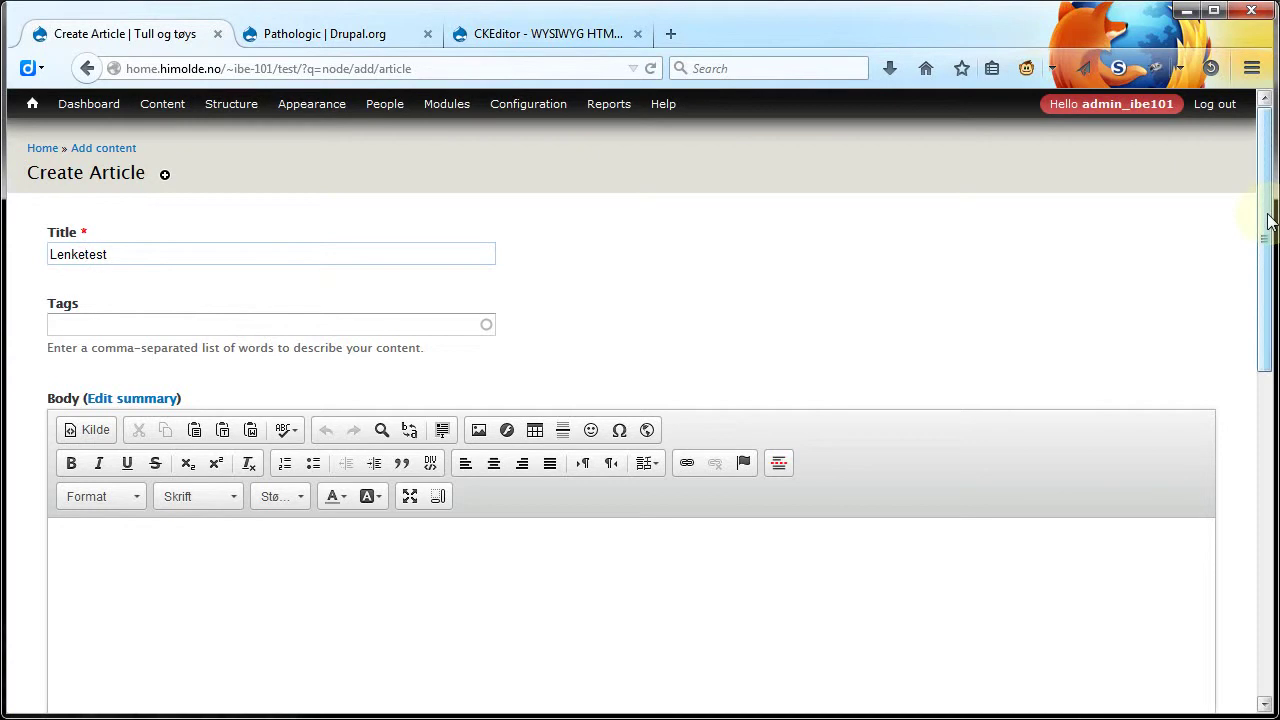
# Step: Copy the current page address and enter "Full adresse" as the first line of the article body
pyautogui.click(405, 70)
pyautogui.hotkey('ctrl', 'c')
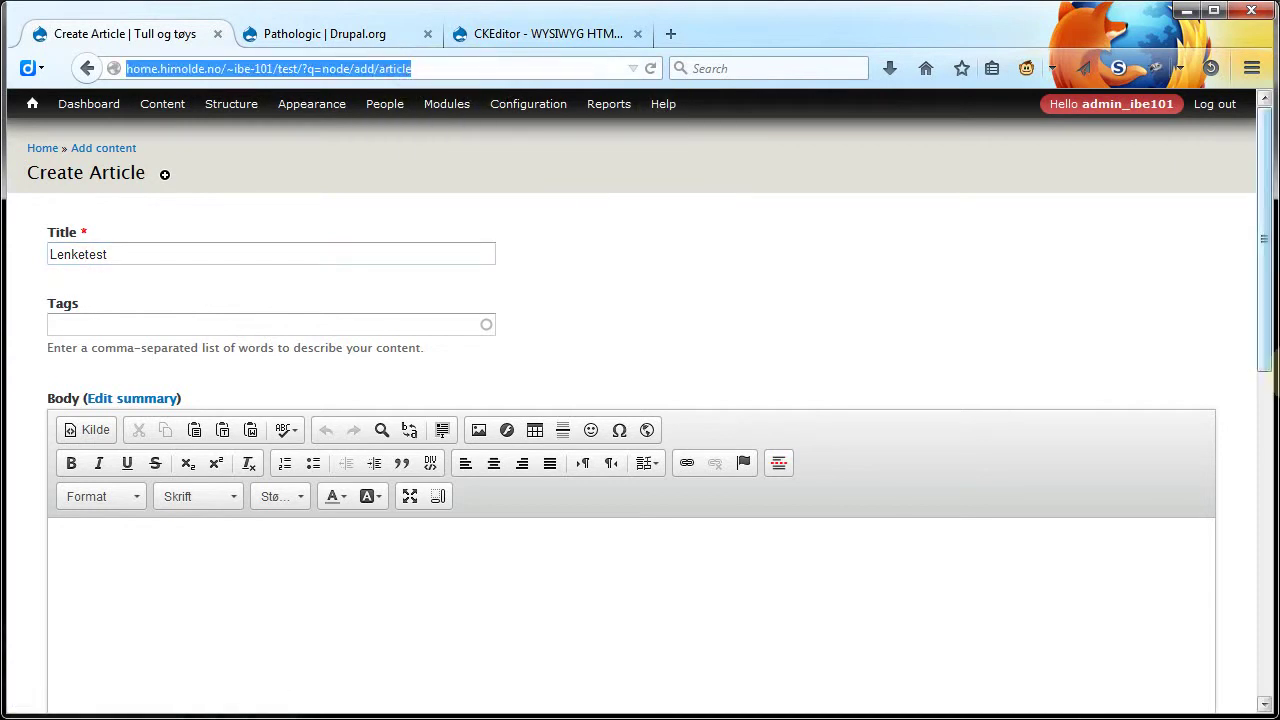
pyautogui.moveTo(1271, 329); pyautogui.dragTo(1268, 448)
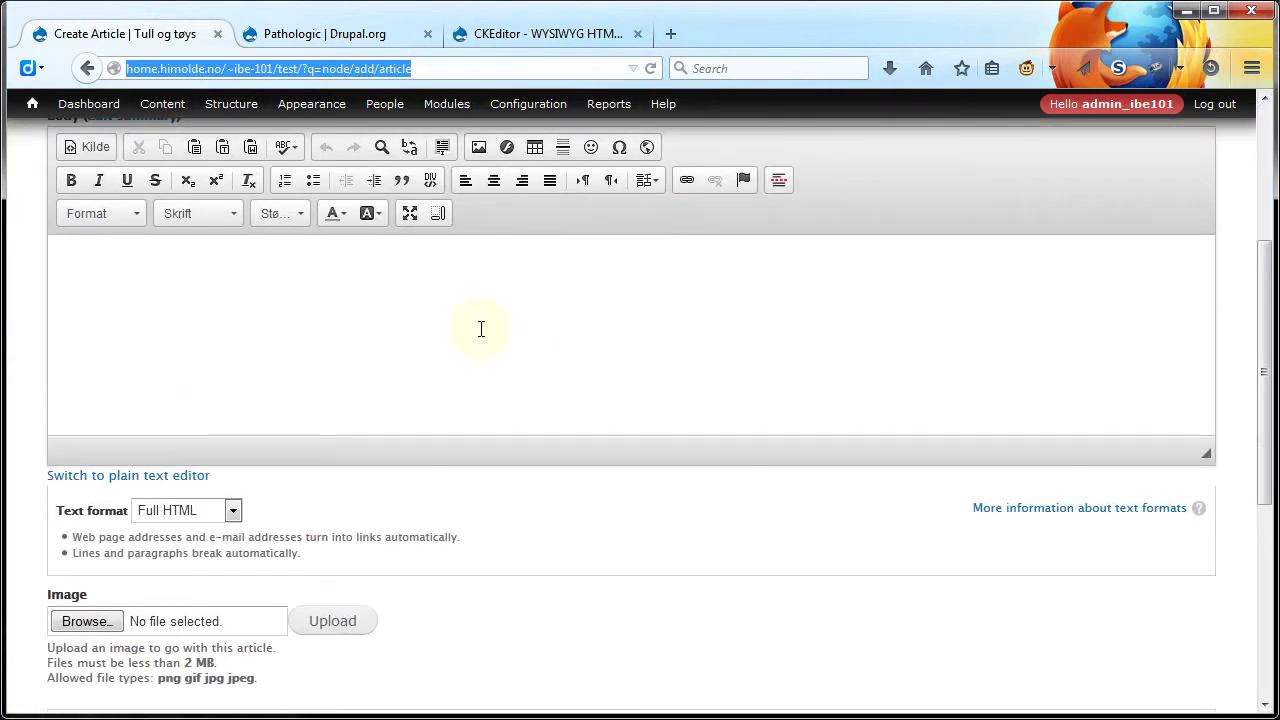
pyautogui.click(132, 297)
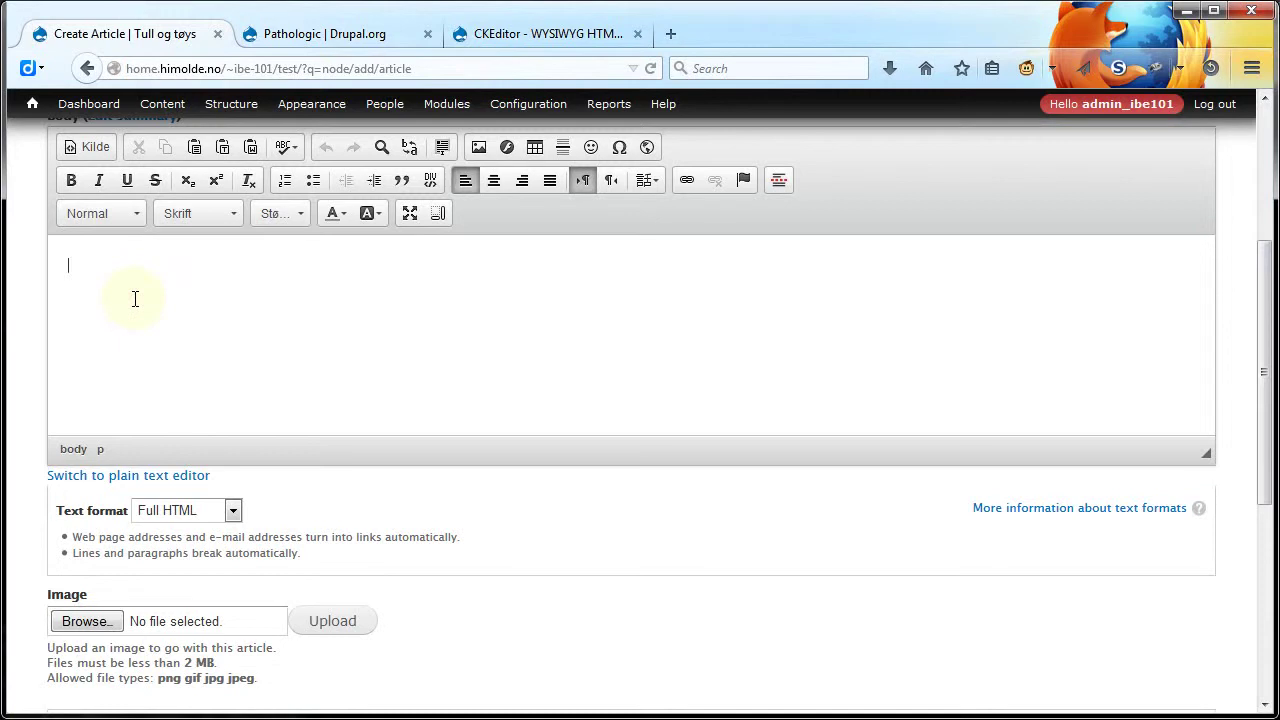
pyautogui.write('Full adresse')
pyautogui.hotkey('shift', 'Left')
pyautogui.hotkey('shift', 'Left')
pyautogui.hotkey('shift', 'Left')
pyautogui.hotkey('shift', 'Left')
pyautogui.hotkey('shift', 'Left')
pyautogui.hotkey('shift', 'Left')
pyautogui.hotkey('shift', 'Left')
pyautogui.hotkey('shift', 'Left')
pyautogui.hotkey('shift', 'Left')
pyautogui.hotkey('shift', 'Left')
pyautogui.hotkey('shift', 'Left')
pyautogui.hotkey('shift', 'Left')
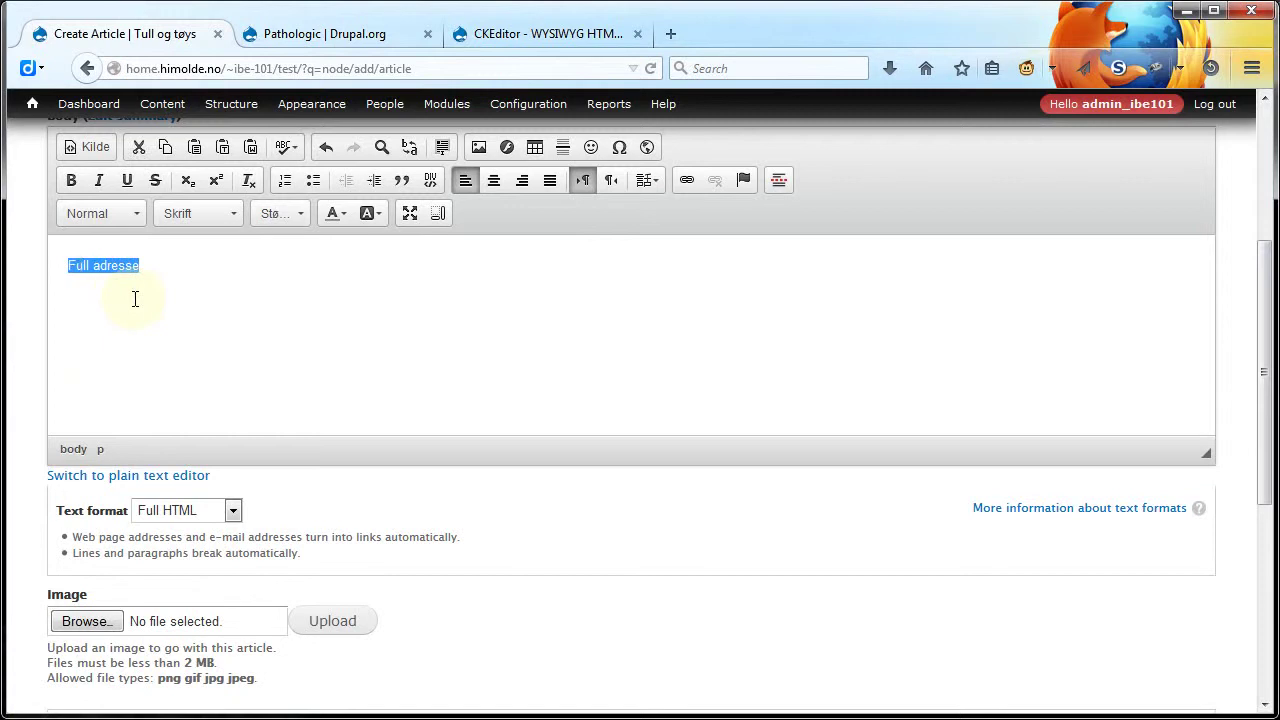
pyautogui.click(687, 181)
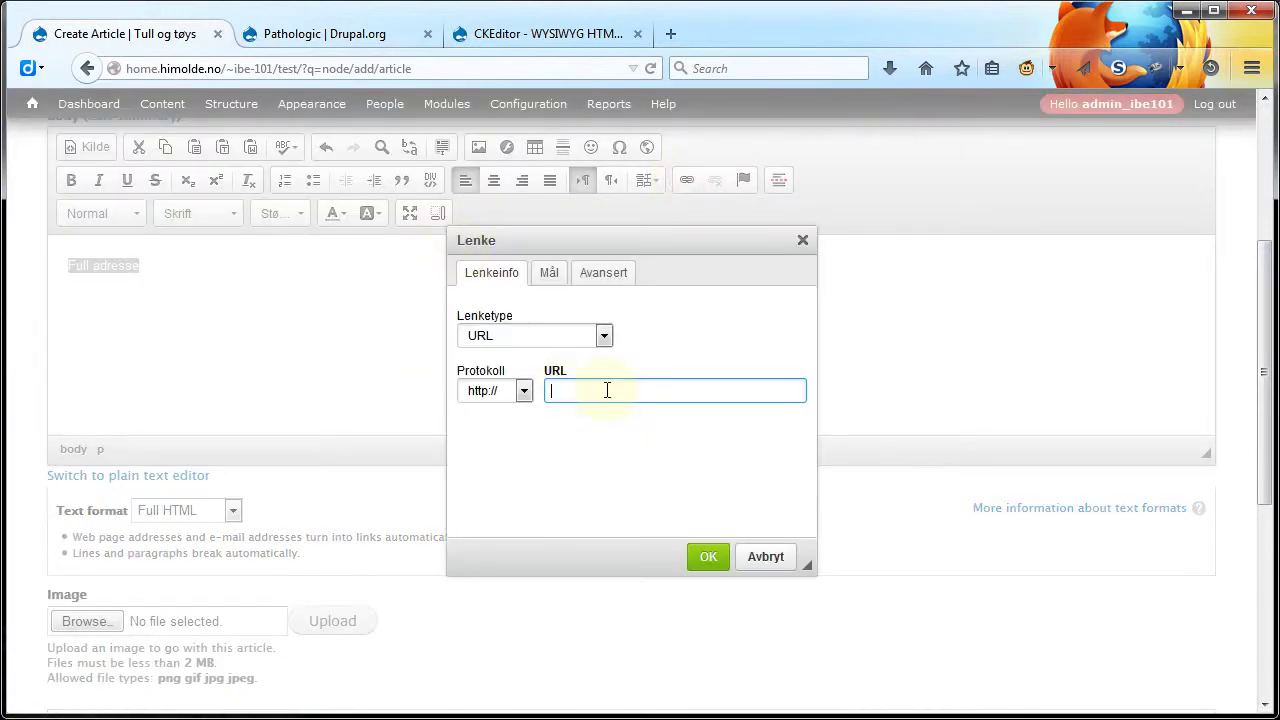
pyautogui.hotkey('ctrl', 'v')
pyautogui.press('BackSpace')
pyautogui.press('BackSpace')
pyautogui.press('BackSpace')
pyautogui.press('BackSpace')
pyautogui.press('BackSpace')
pyautogui.press('BackSpace')
pyautogui.press('BackSpace')
pyautogui.press('BackSpace')
pyautogui.press('BackSpace')
pyautogui.press('BackSpace')
pyautogui.press('BackSpace')
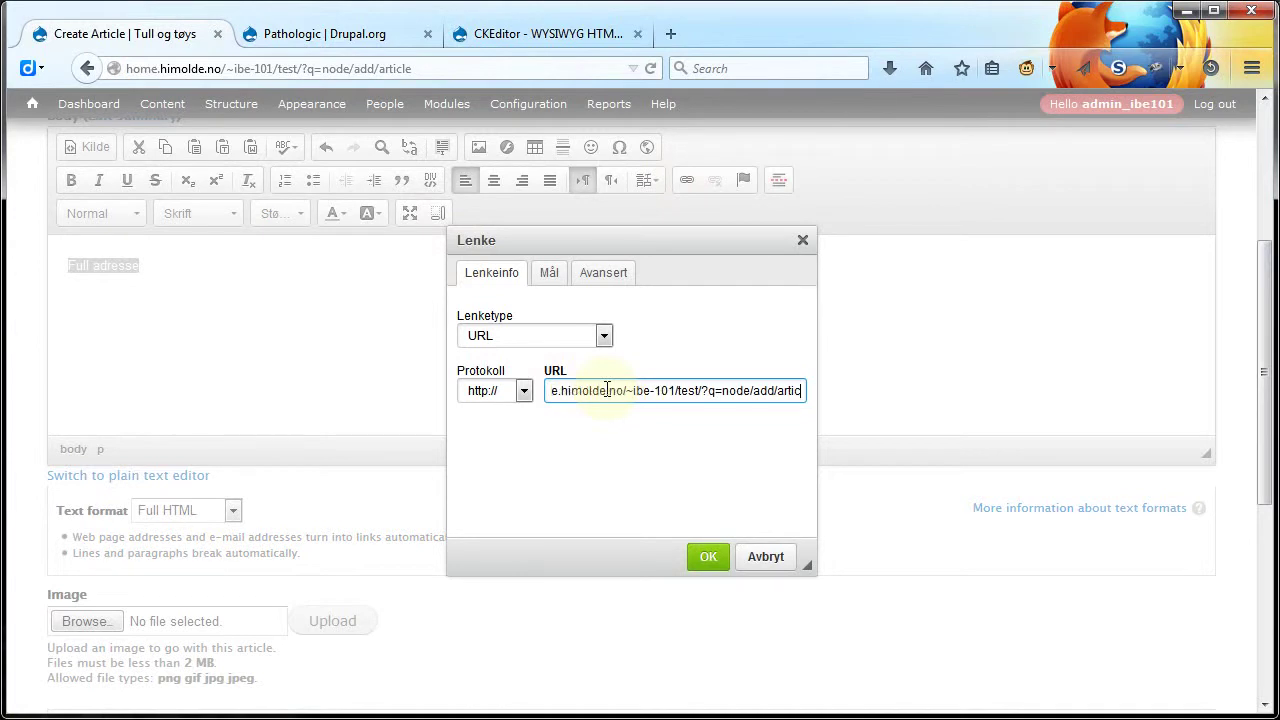
pyautogui.write('1')
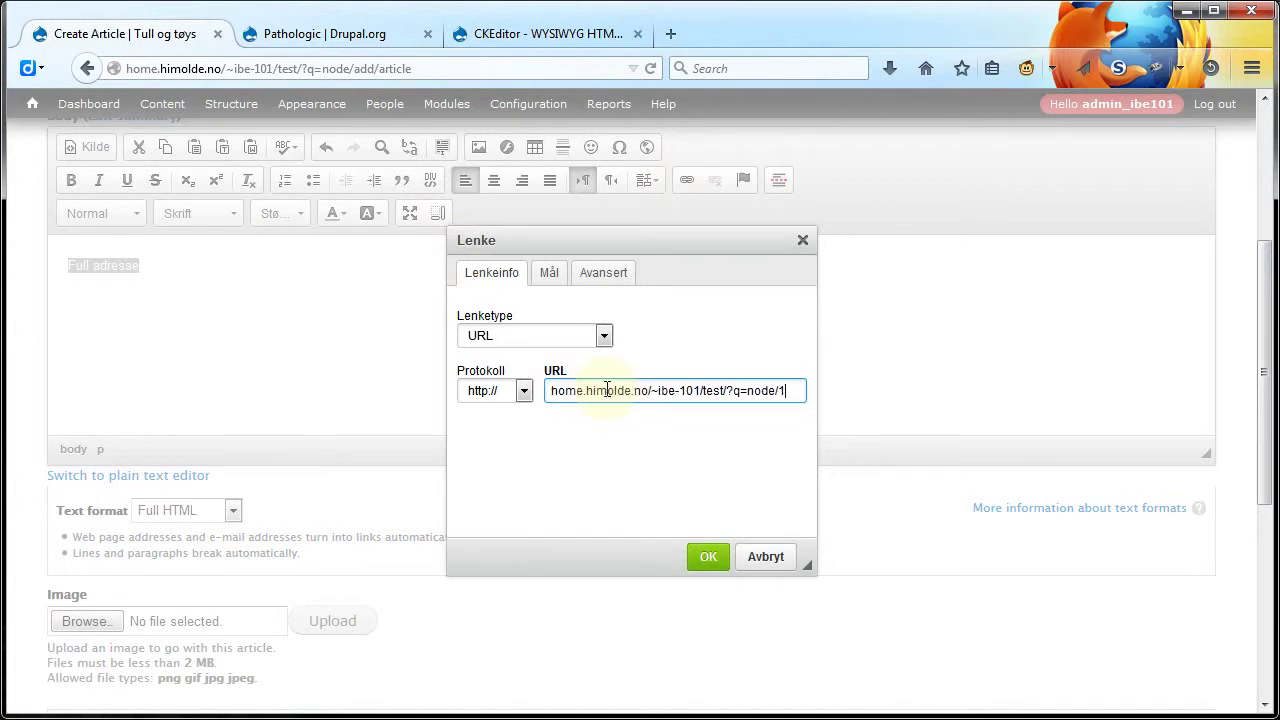
pyautogui.press('Left')
pyautogui.press('Left')
pyautogui.press('Left')
pyautogui.press('Left')
pyautogui.press('Left')
pyautogui.press('Left')
pyautogui.press('Left')
pyautogui.press('Left')
pyautogui.press('Left')
pyautogui.press('Left')
pyautogui.press('Left')
pyautogui.press('Left')
pyautogui.press('Left')
pyautogui.press('Left')
pyautogui.click(707, 557)
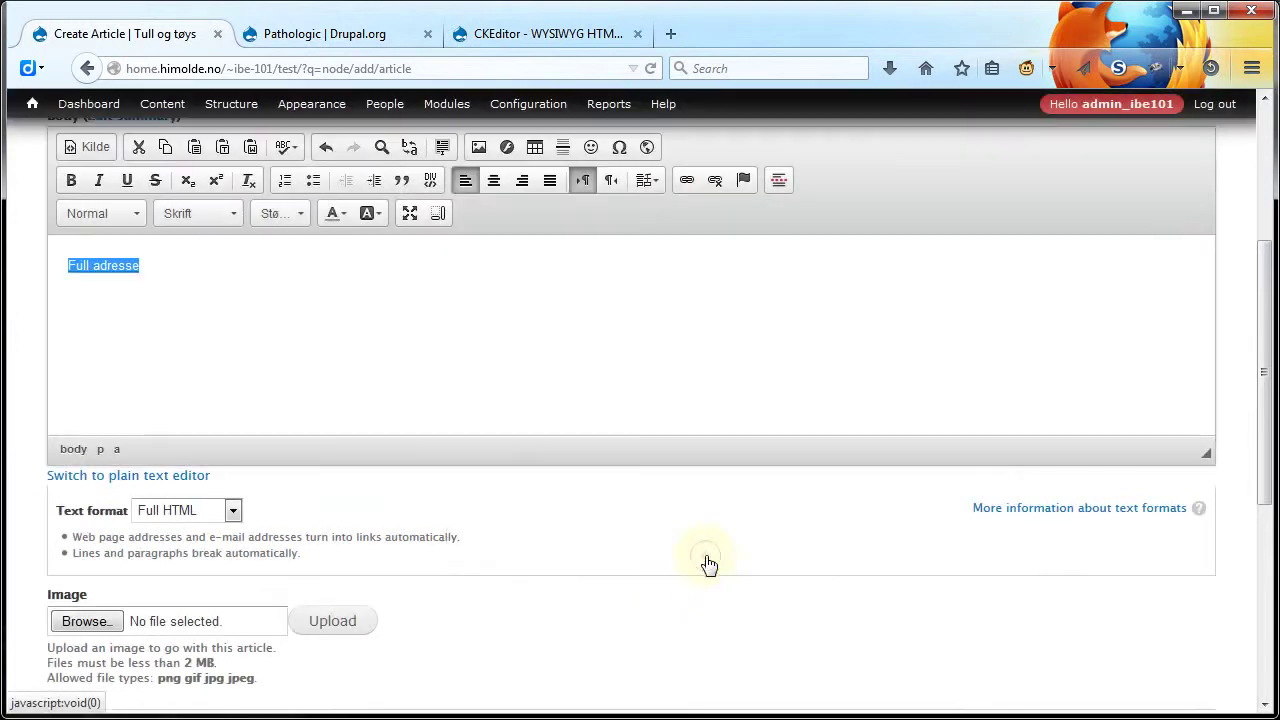
# Step: Add a second line reading "Absolutt sti" below "Full adresse" in the article body
pyautogui.click(157, 276)
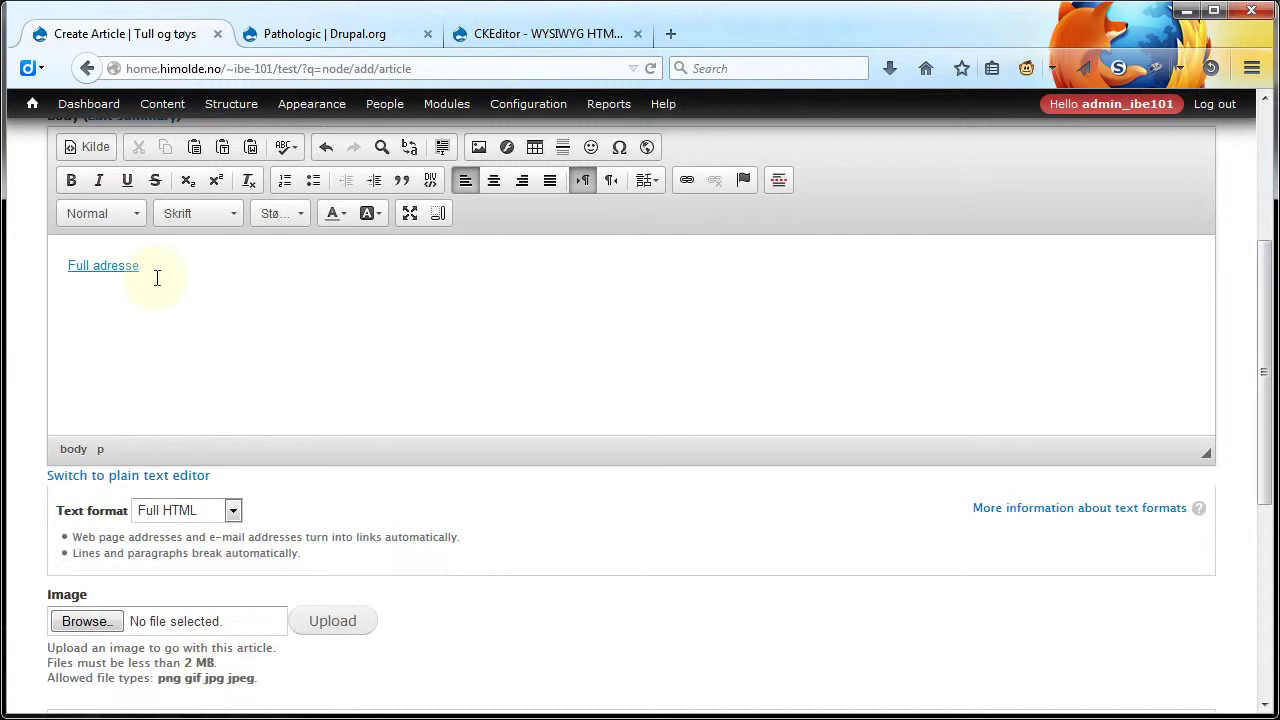
pyautogui.press('Return')
pyautogui.write('Absoull st')
pyautogui.write('i')
pyautogui.press('Left')
pyautogui.press('Left')
pyautogui.press('Left')
pyautogui.press('Left')
pyautogui.press('Delete')
pyautogui.press('Right')
pyautogui.hotkey('shift', 'Right')
pyautogui.write('utt')
pyautogui.press('Right')
pyautogui.press('Right')
# Step: Link the text "Absolutt sti" to /~ibe-101/test/?q=node/1 with the protocol set to <annen>
pyautogui.hotkey('shift', 'Left')
pyautogui.hotkey('shift', 'Left')
pyautogui.hotkey('shift', 'Left')
pyautogui.hotkey('shift', 'Left')
pyautogui.hotkey('shift', 'Left')
pyautogui.hotkey('shift', 'Left')
pyautogui.hotkey('shift', 'Left')
pyautogui.hotkey('shift', 'Left')
pyautogui.hotkey('shift', 'Left')
pyautogui.hotkey('shift', 'Left')
pyautogui.hotkey('shift', 'Left')
pyautogui.hotkey('shift', 'Left')
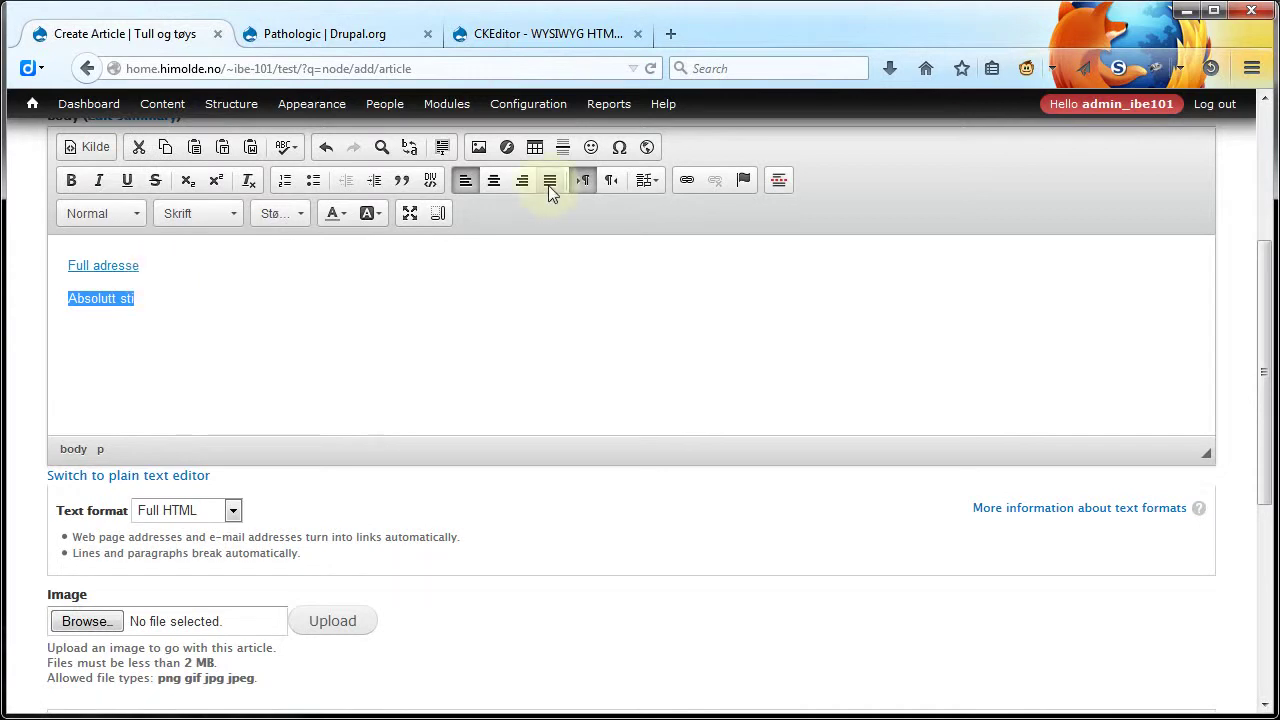
pyautogui.click(687, 179)
pyautogui.hotkey('ctrl', 'v')
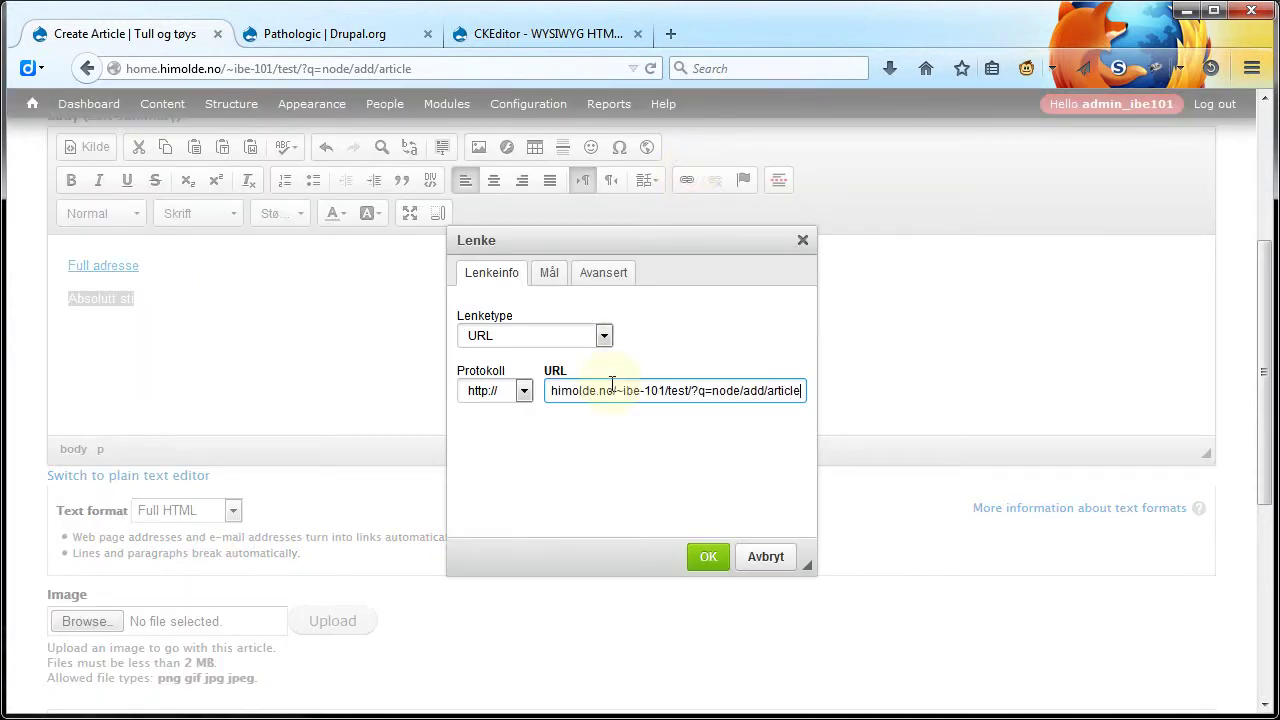
pyautogui.click(616, 390)
pyautogui.press('BackSpace')
pyautogui.press('BackSpace')
pyautogui.press('BackSpace')
pyautogui.press('BackSpace')
pyautogui.press('BackSpace')
pyautogui.press('BackSpace')
pyautogui.press('BackSpace')
pyautogui.press('BackSpace')
pyautogui.press('BackSpace')
pyautogui.press('BackSpace')
pyautogui.press('BackSpace')
pyautogui.press('BackSpace')
pyautogui.press('BackSpace')
pyautogui.press('BackSpace')
pyautogui.press('BackSpace')
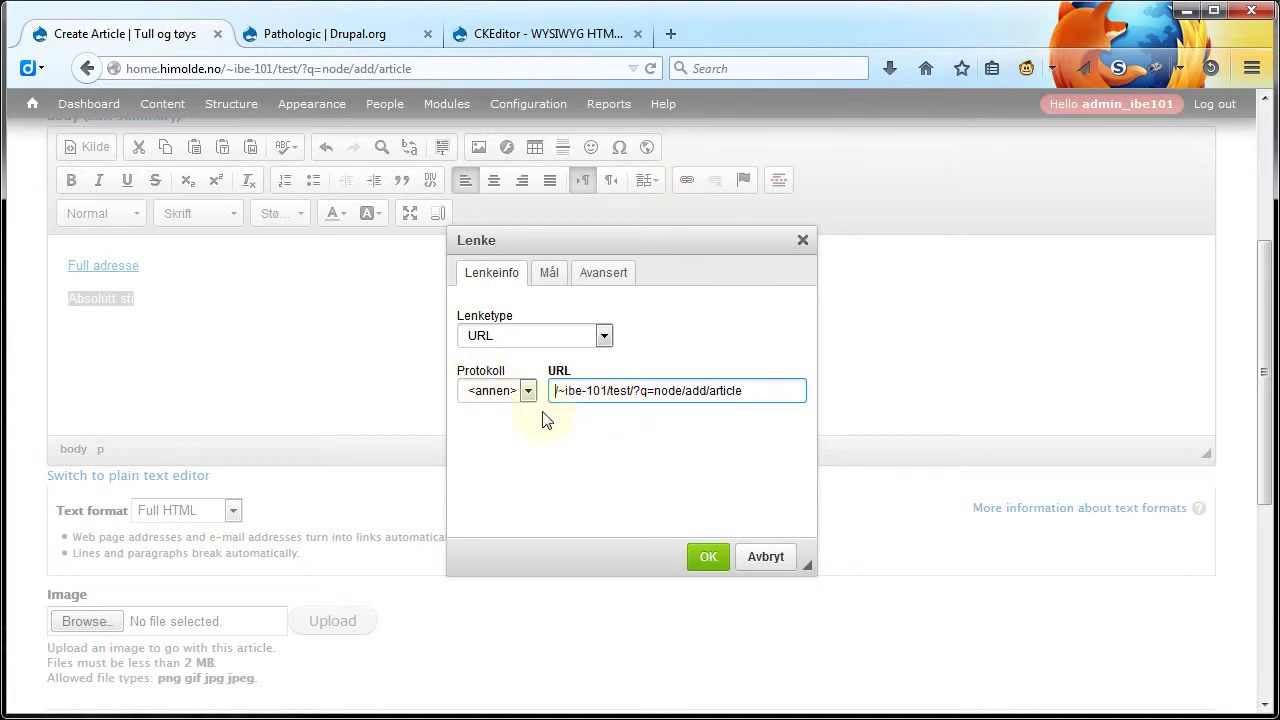
pyautogui.moveTo(688, 390); pyautogui.dragTo(846, 397)
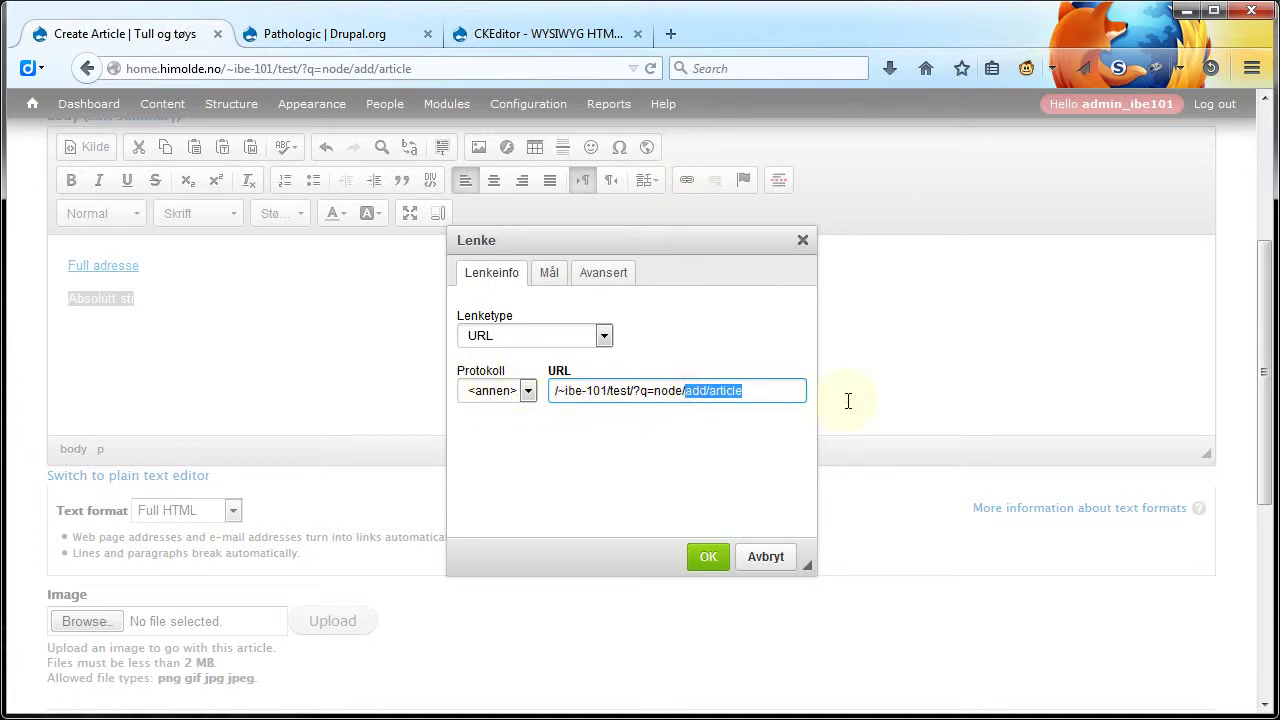
pyautogui.write('1')
pyautogui.click(706, 560)
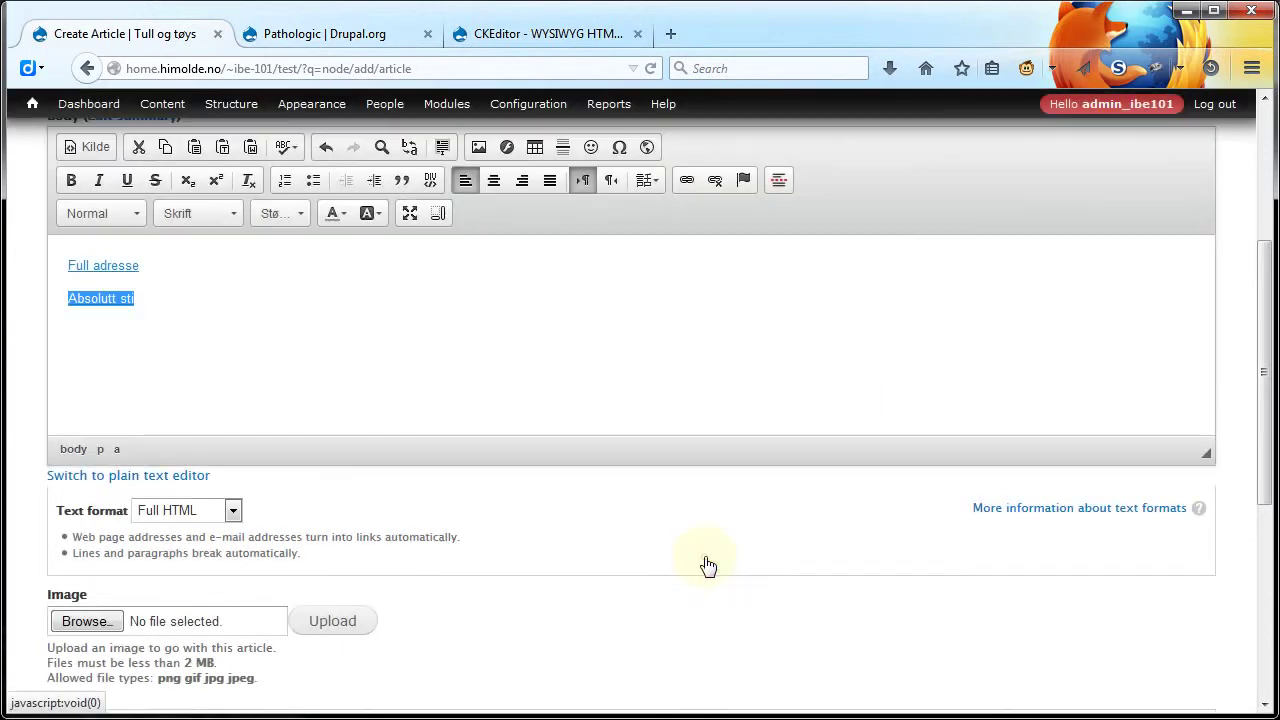
# Step: Add a third line reading "Drupal sti" below "Absolutt sti" in the article body
pyautogui.click(157, 303)
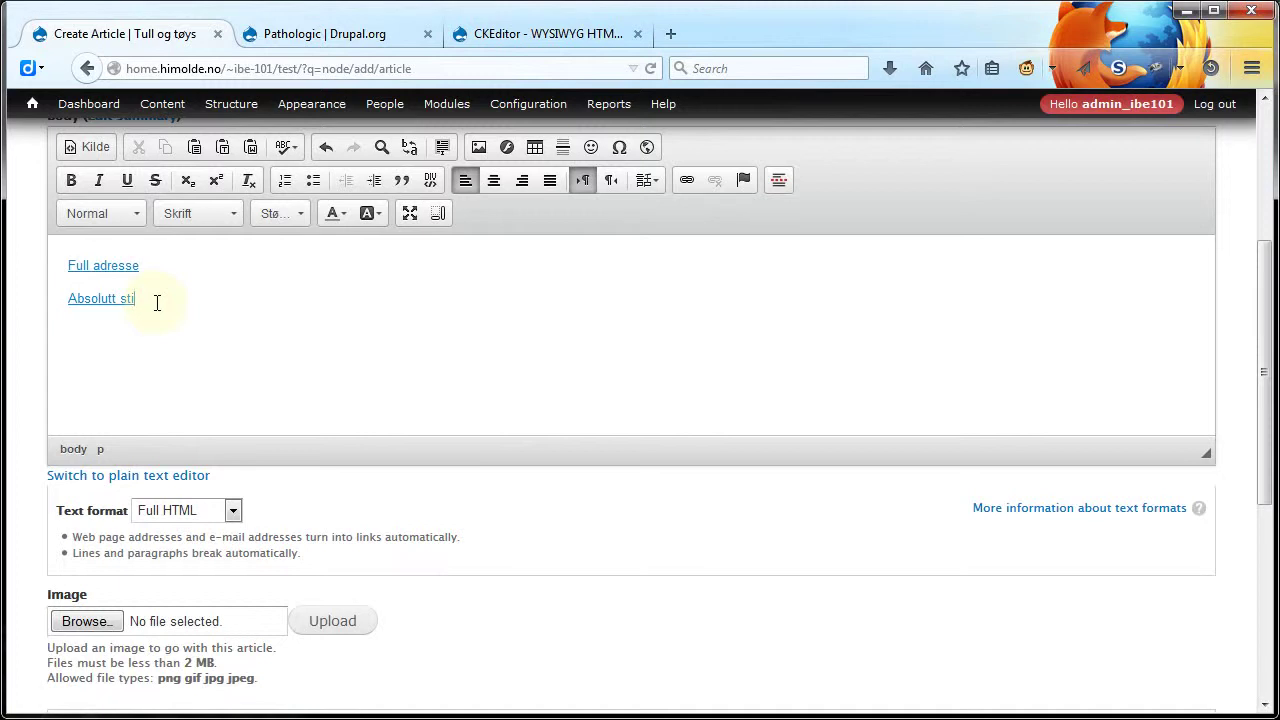
pyautogui.press('Return')
pyautogui.write('Drupal sti')
# Step: Link the text "Drupal sti" to node/1 with the protocol set to <annen>
pyautogui.hotkey('shift', 'Left')
pyautogui.hotkey('shift', 'Left')
pyautogui.hotkey('shift', 'Left')
pyautogui.hotkey('shift', 'Left')
pyautogui.hotkey('shift', 'Left')
pyautogui.hotkey('shift', 'Left')
pyautogui.hotkey('shift', 'Left')
pyautogui.hotkey('shift', 'Left')
pyautogui.hotkey('shift', 'Left')
pyautogui.hotkey('shift', 'Left')
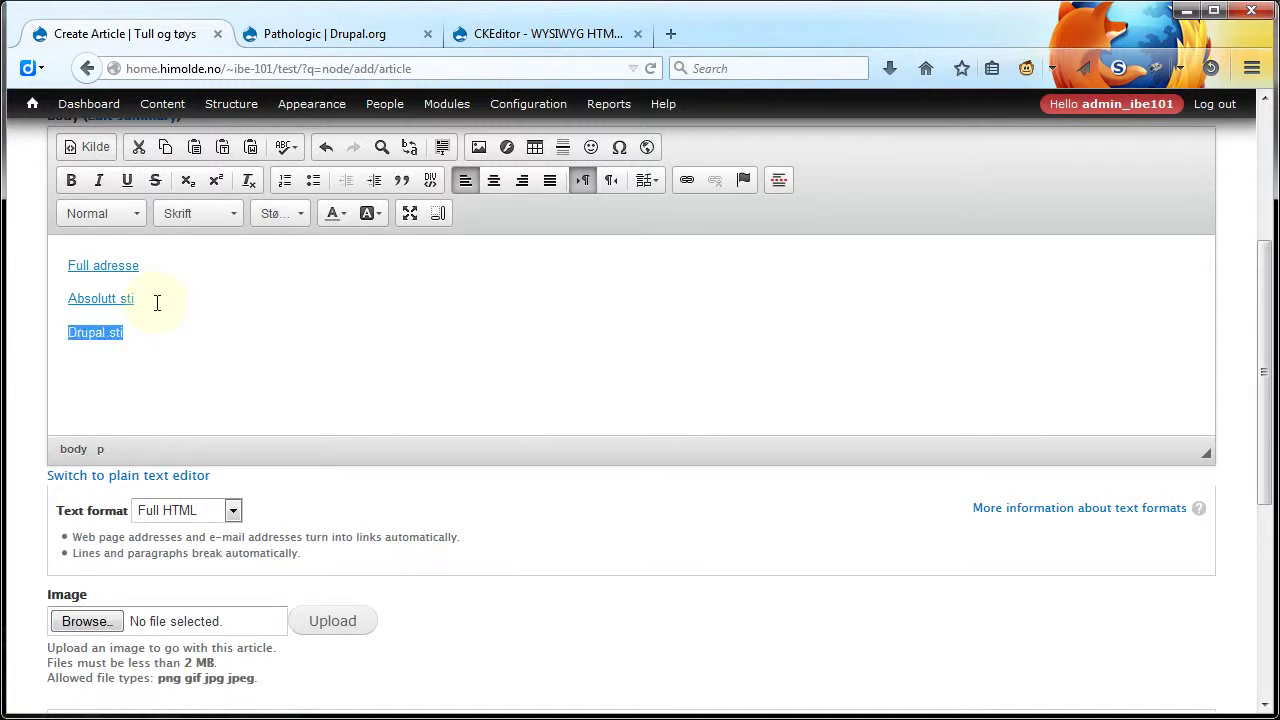
pyautogui.click(687, 179)
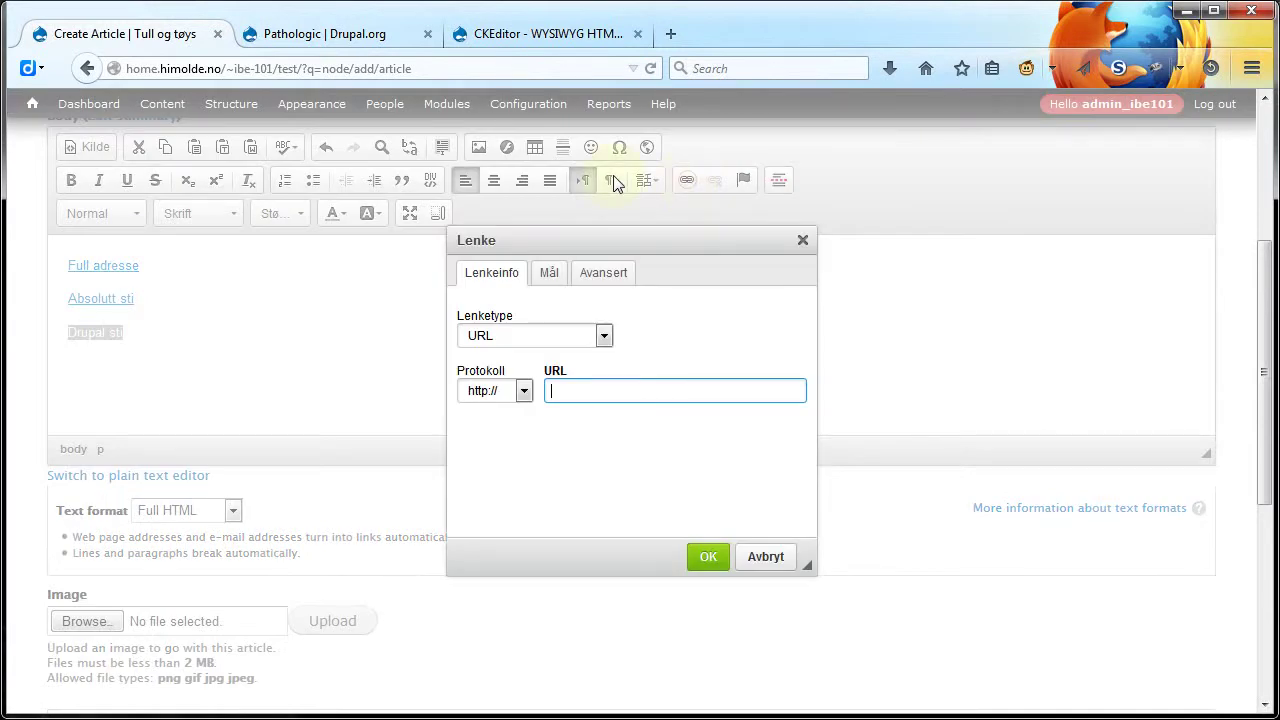
pyautogui.write('node/1')
pyautogui.click(523, 392)
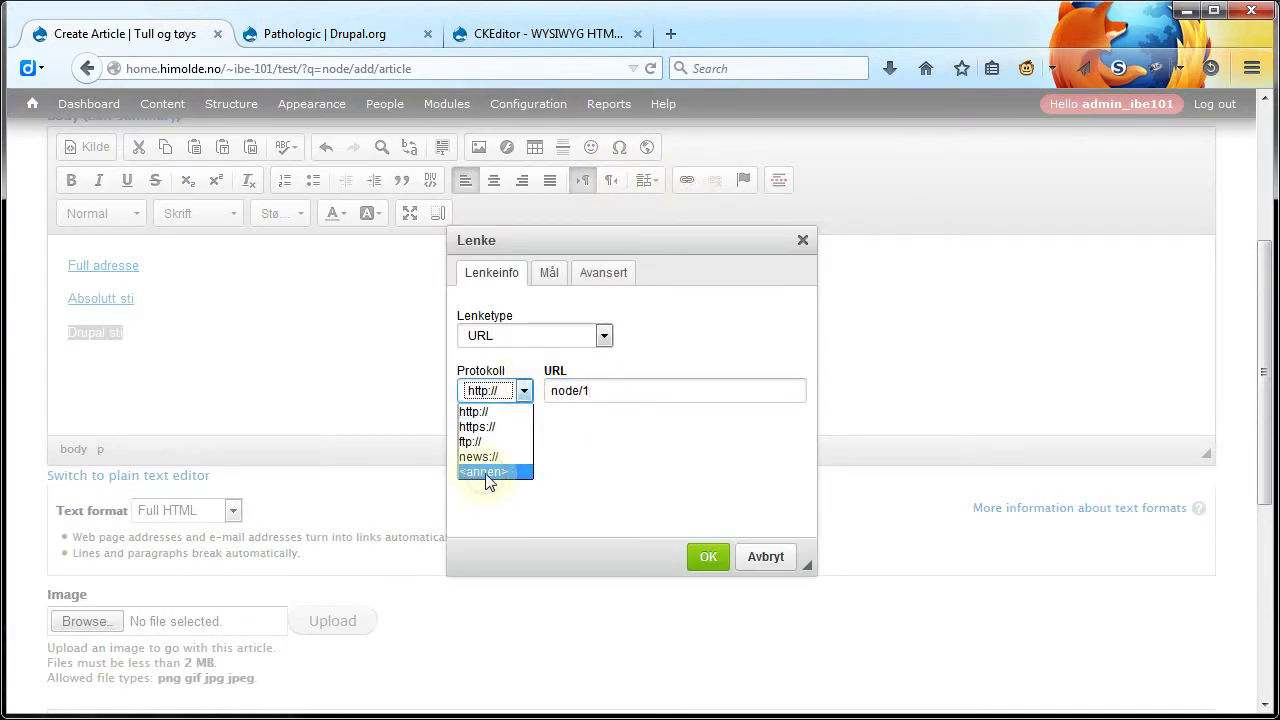
pyautogui.click(486, 472)
pyautogui.click(706, 556)
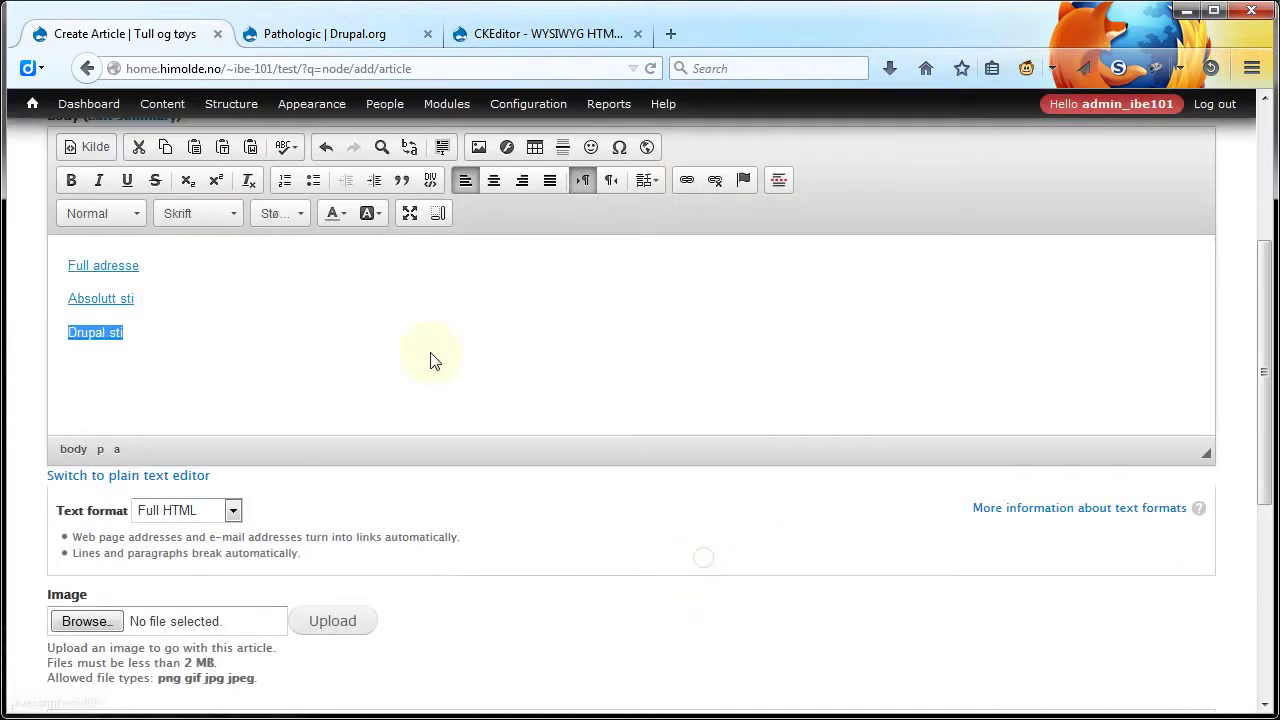
# Step: Look over the three links in the body and save the article
pyautogui.click(414, 341)
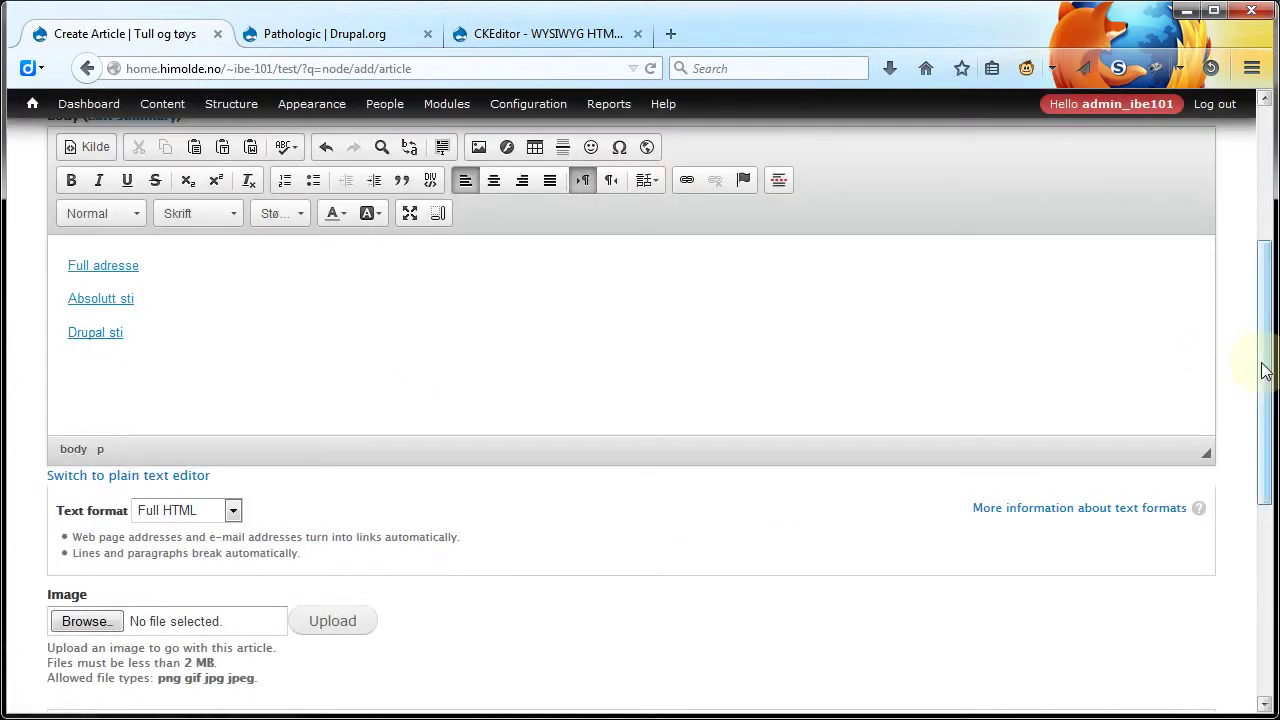
pyautogui.moveTo(1265, 372); pyautogui.dragTo(1260, 291)
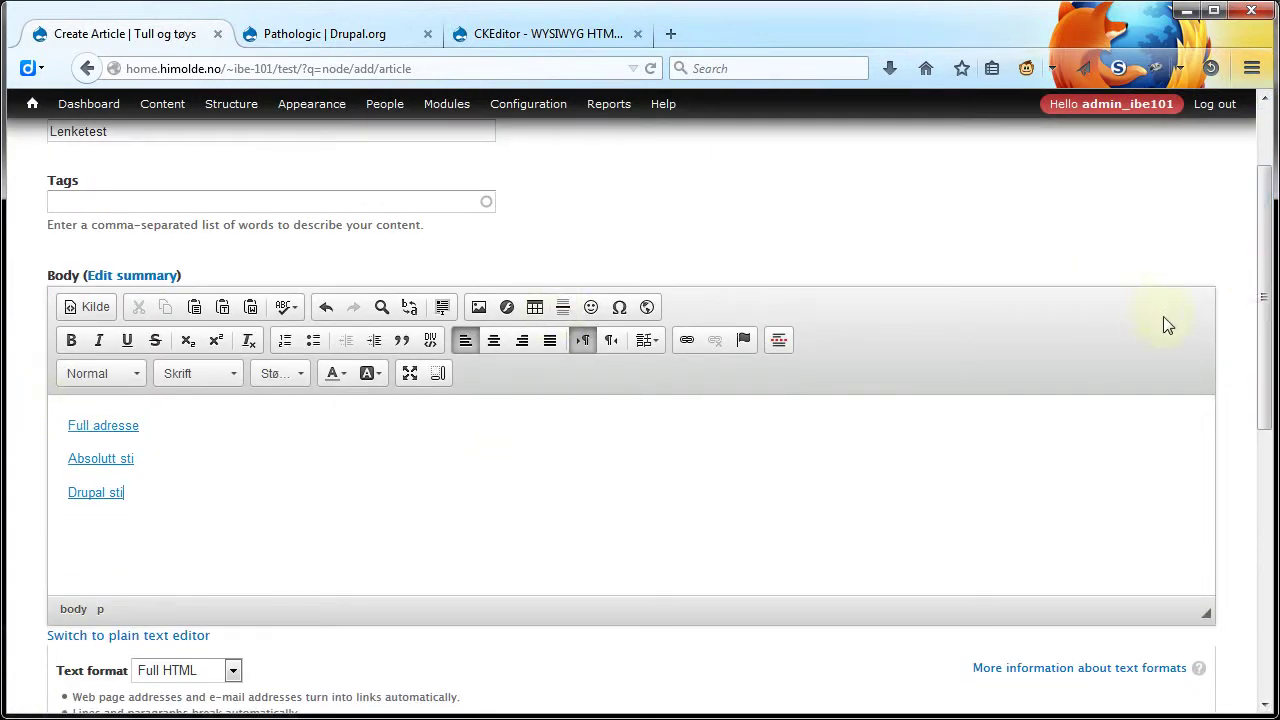
pyautogui.moveTo(1265, 295); pyautogui.dragTo(1258, 507)
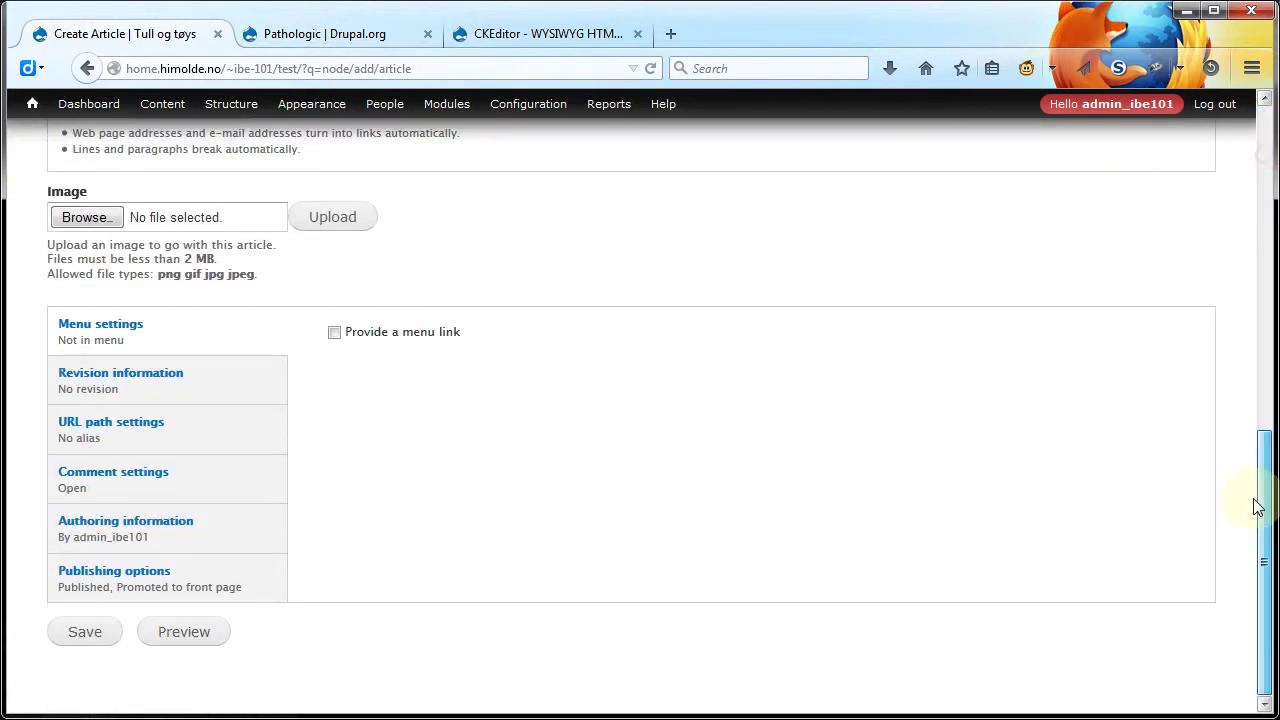
pyautogui.click(85, 630)
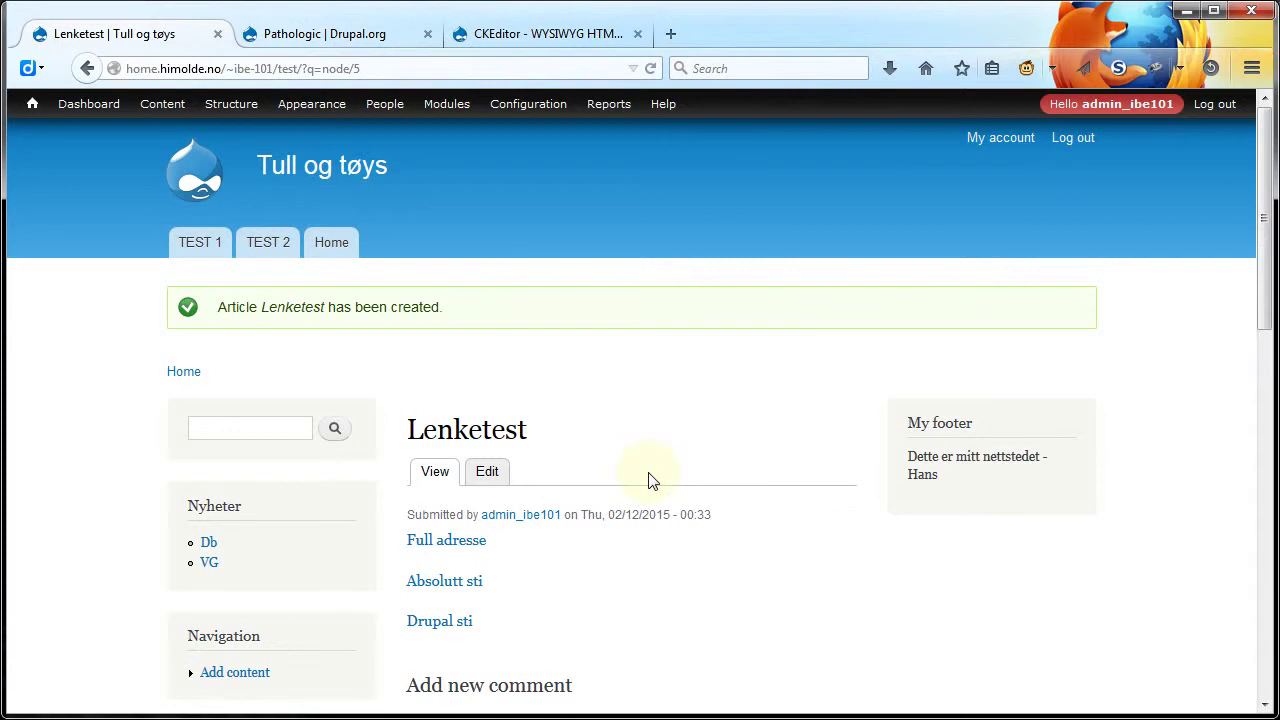
# Step: Test the "Full adresse" link in the saved article by opening it in a new browser tab and viewing it
pyautogui.scroll(-3, 648, 480)
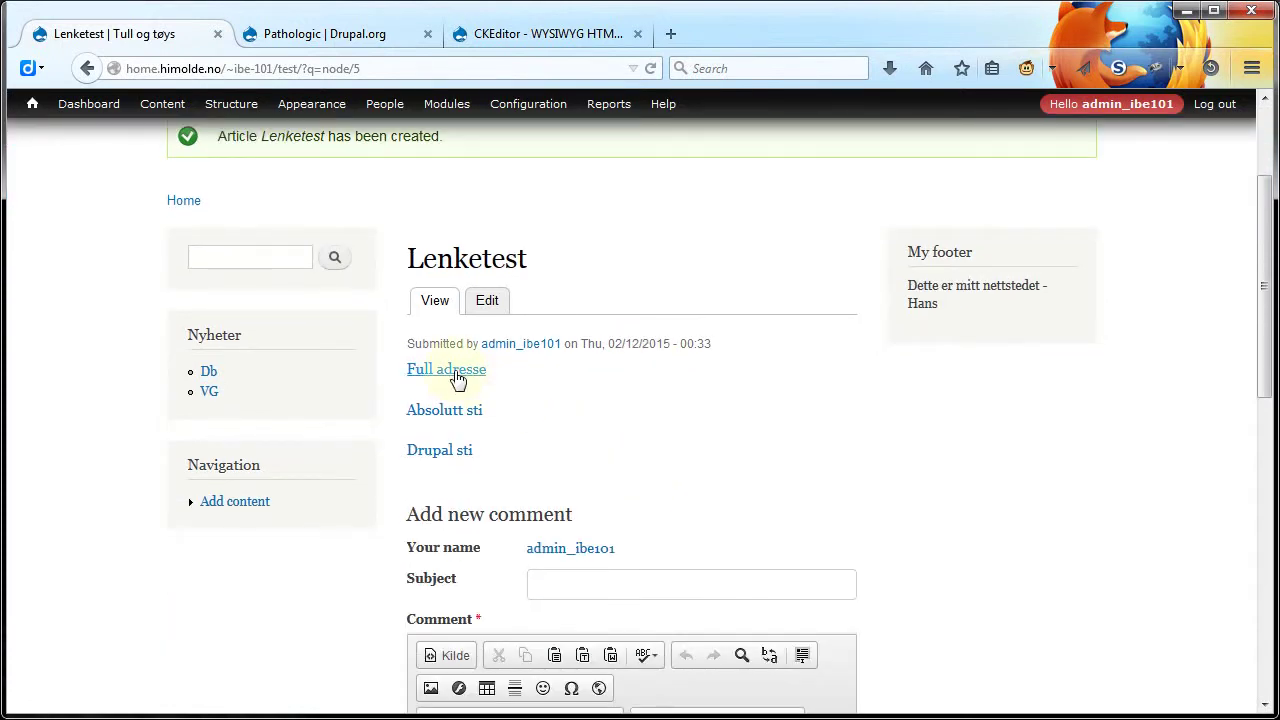
pyautogui.middleClick(457, 370)
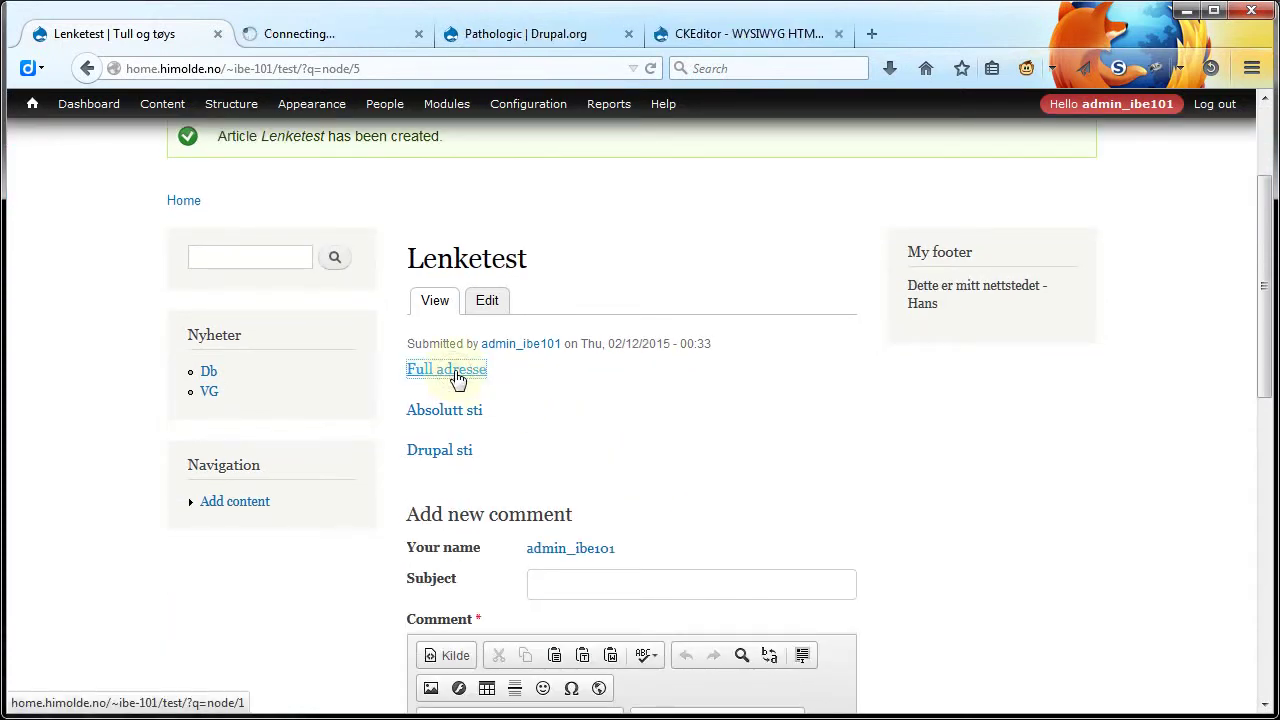
pyautogui.hotkey('ctrl', 'Tab')
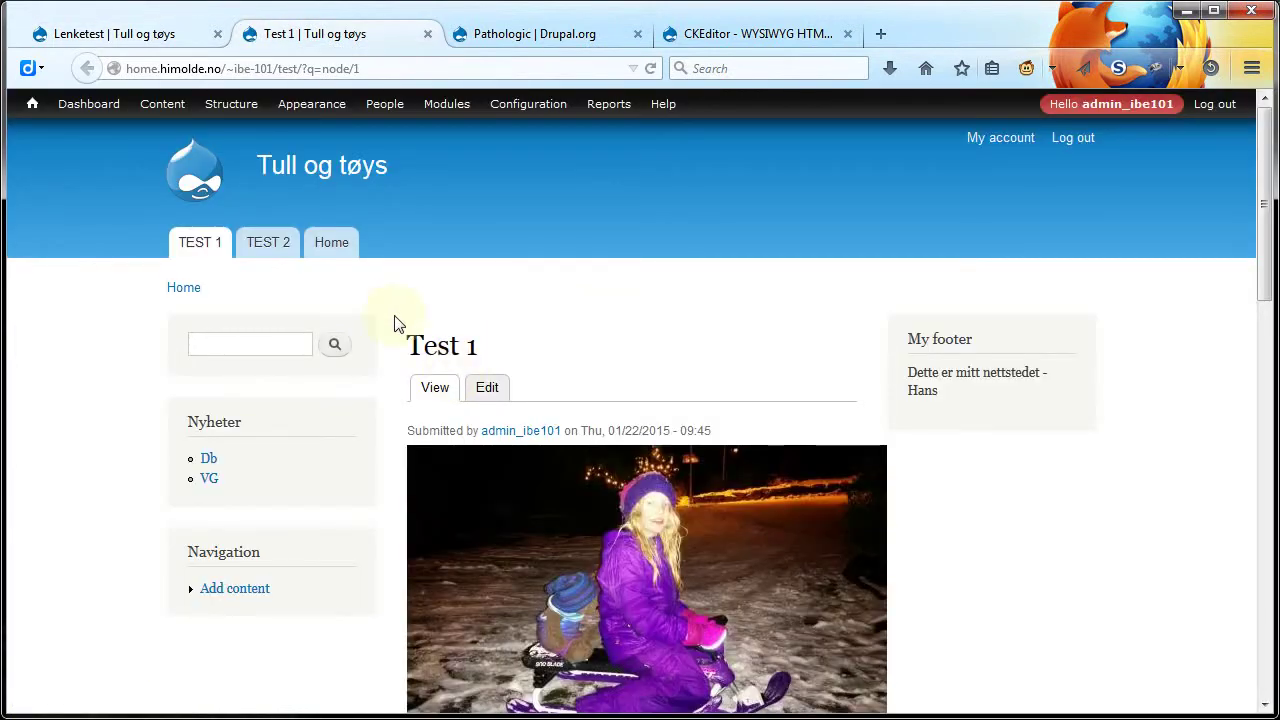
# Step: Close the Test 1 tab and test the "Absolutt sti" and "Drupal sti" links in the Lenketest article, returning to it after each
pyautogui.hotkey('ctrl', 'w')
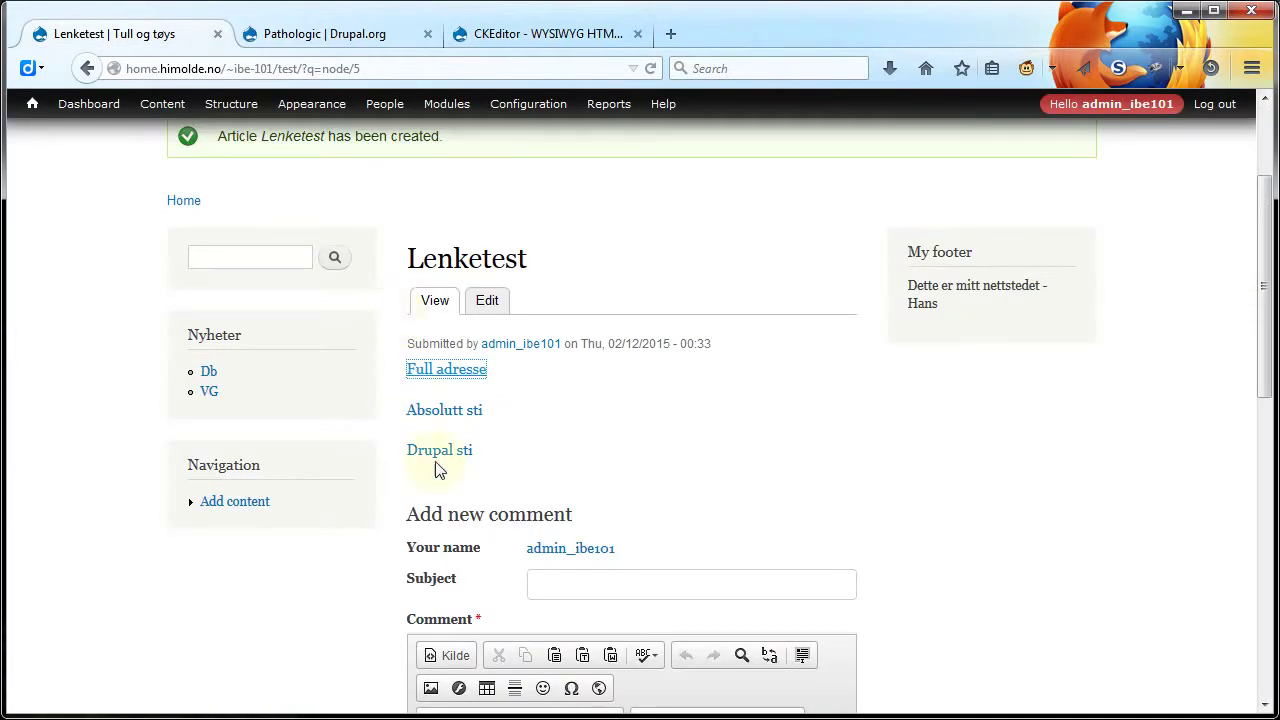
pyautogui.click(460, 415)
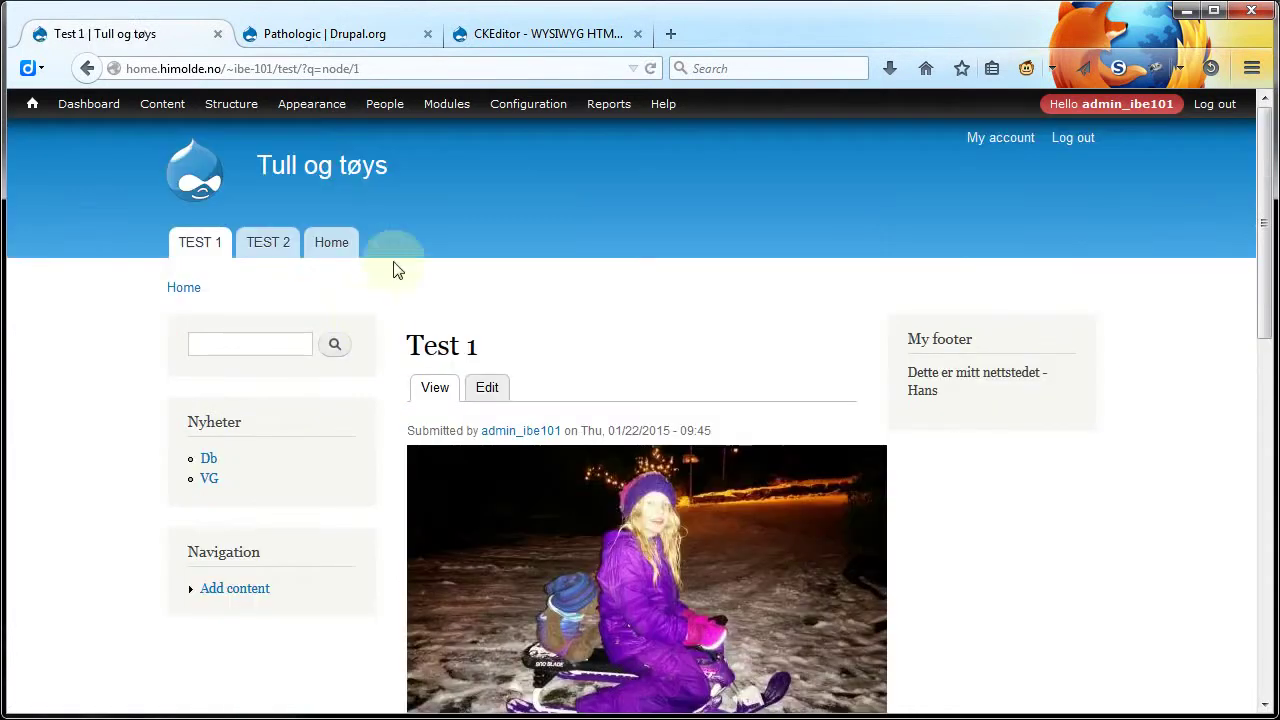
pyautogui.hotkey('alt', 'Left')
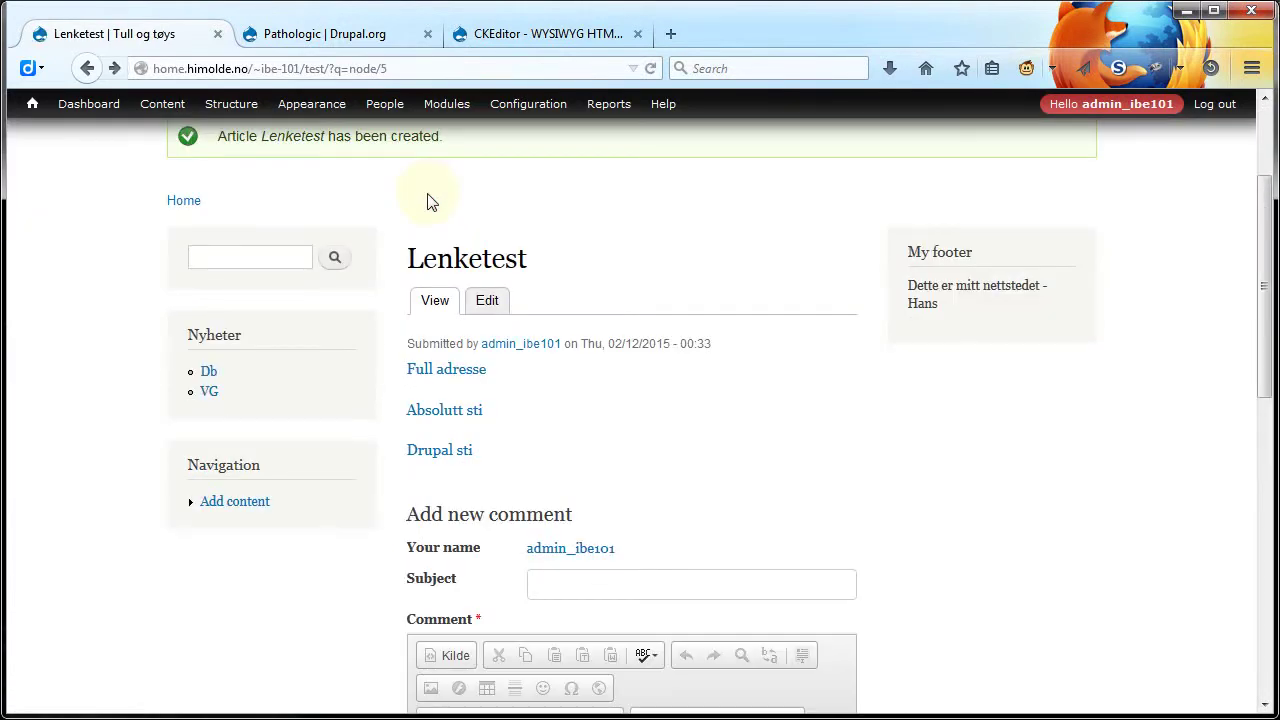
pyautogui.click(448, 456)
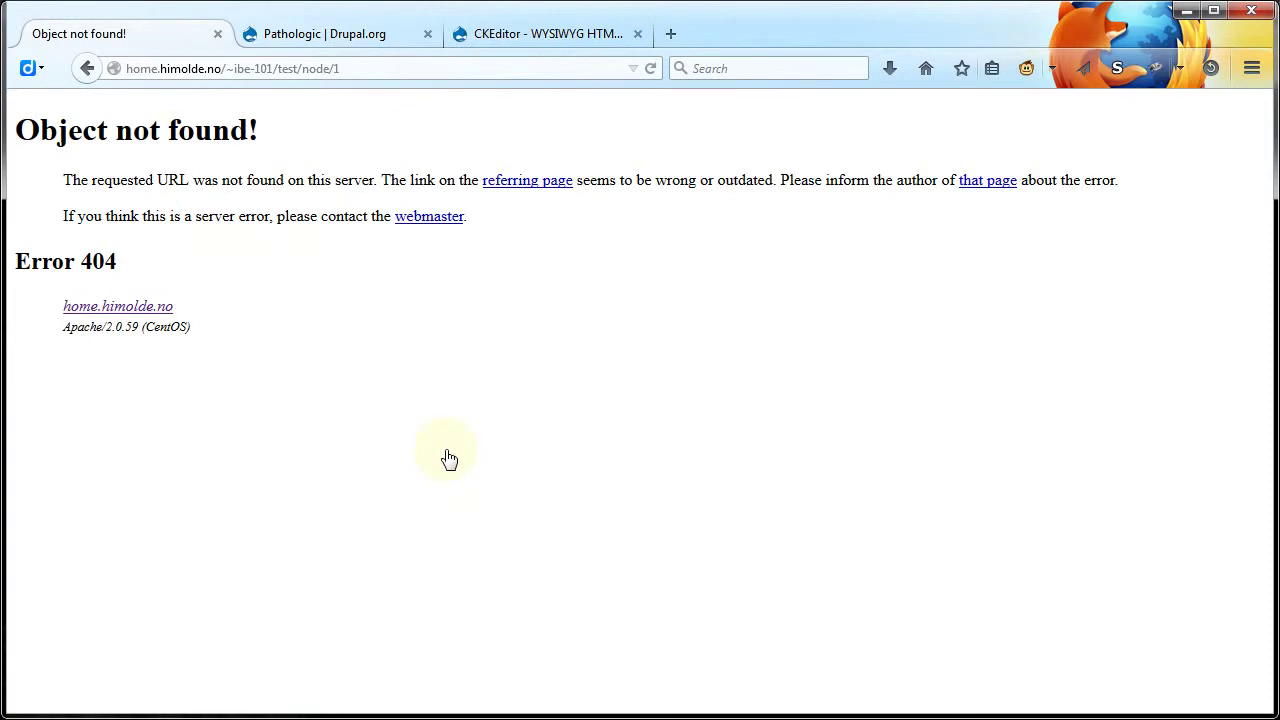
pyautogui.hotkey('alt', 'Left')
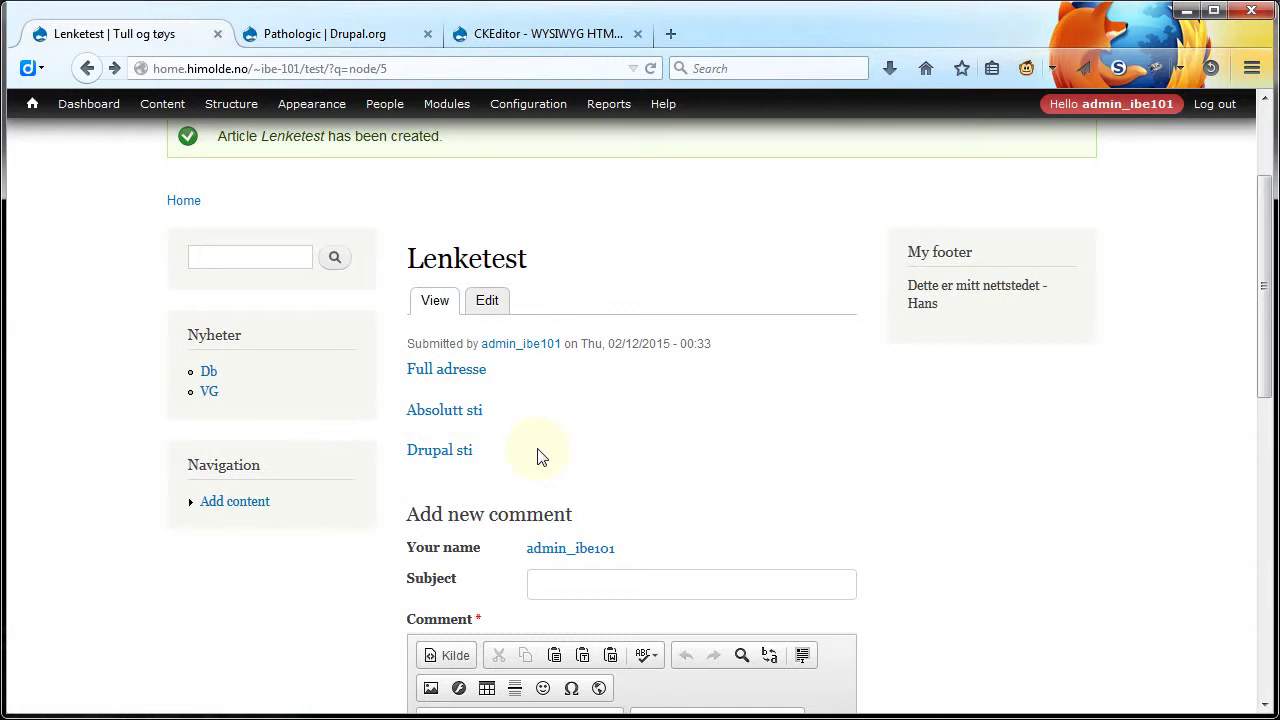
# Step: Enable the "Correct URLs with Pathologic" filter for the Full HTML text format and save the configuration
pyautogui.click(340, 36)
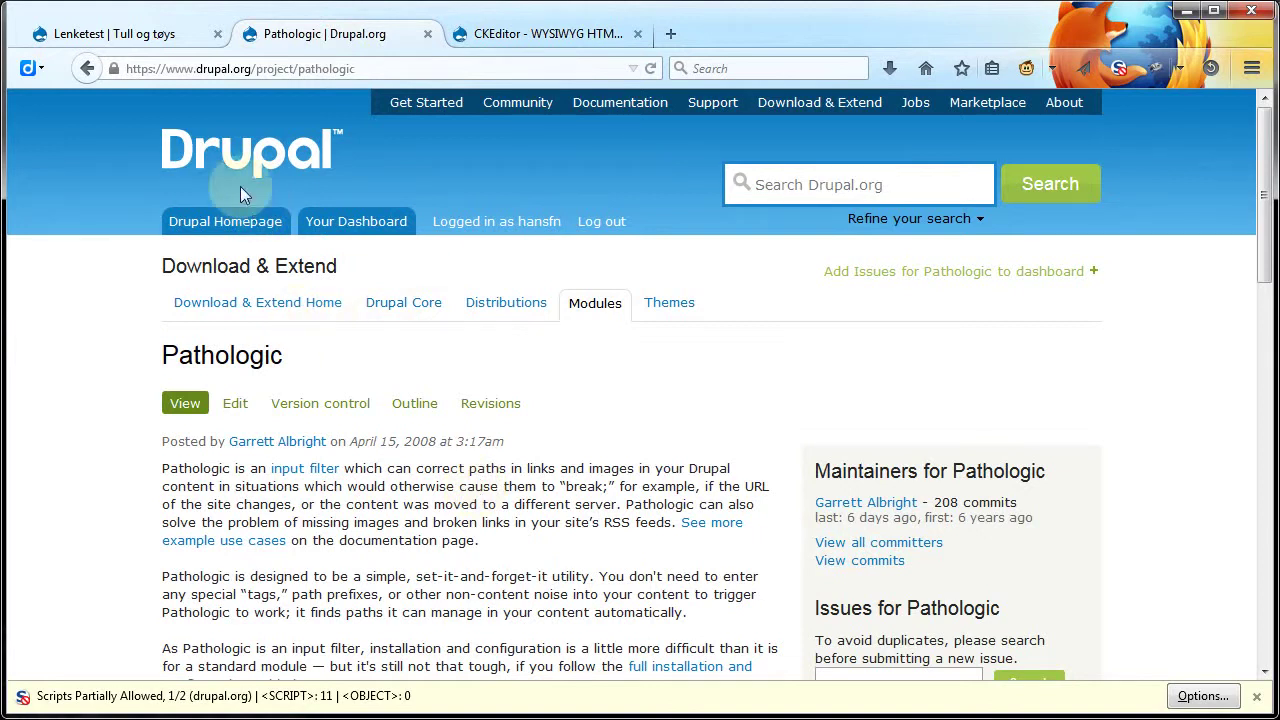
pyautogui.click(140, 34)
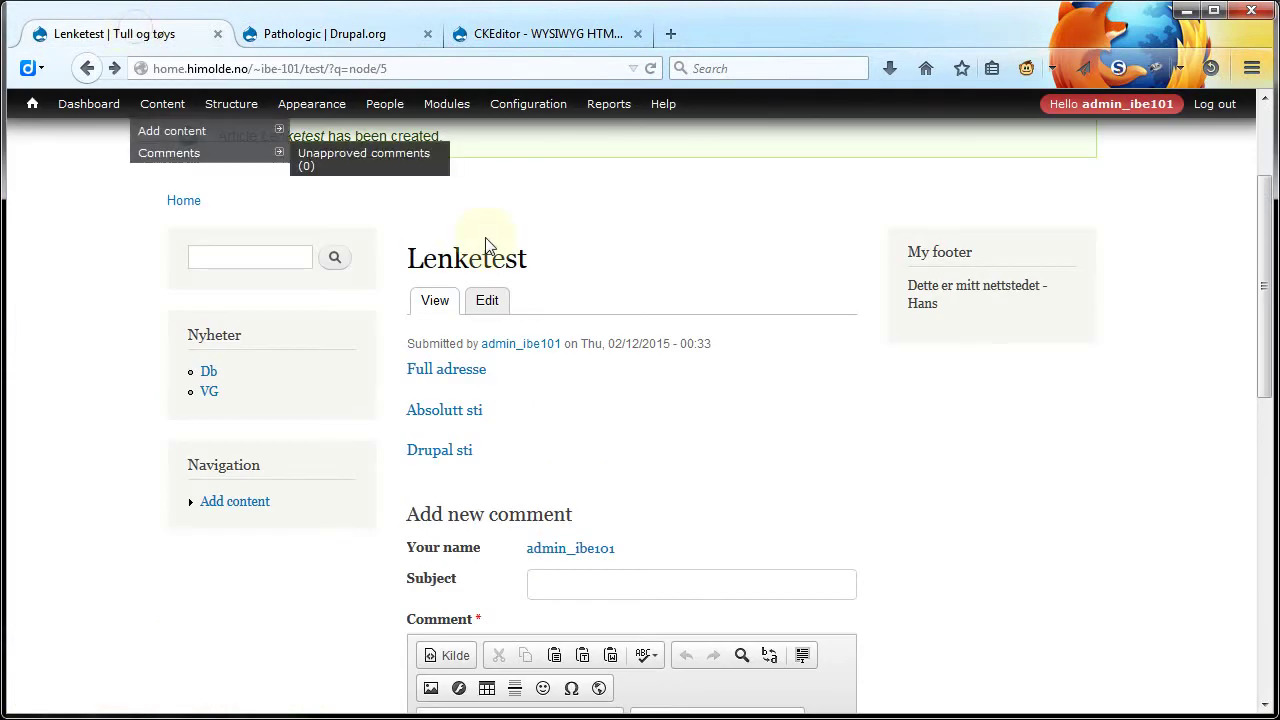
pyautogui.moveTo(527, 111)
pyautogui.moveTo(530, 160)
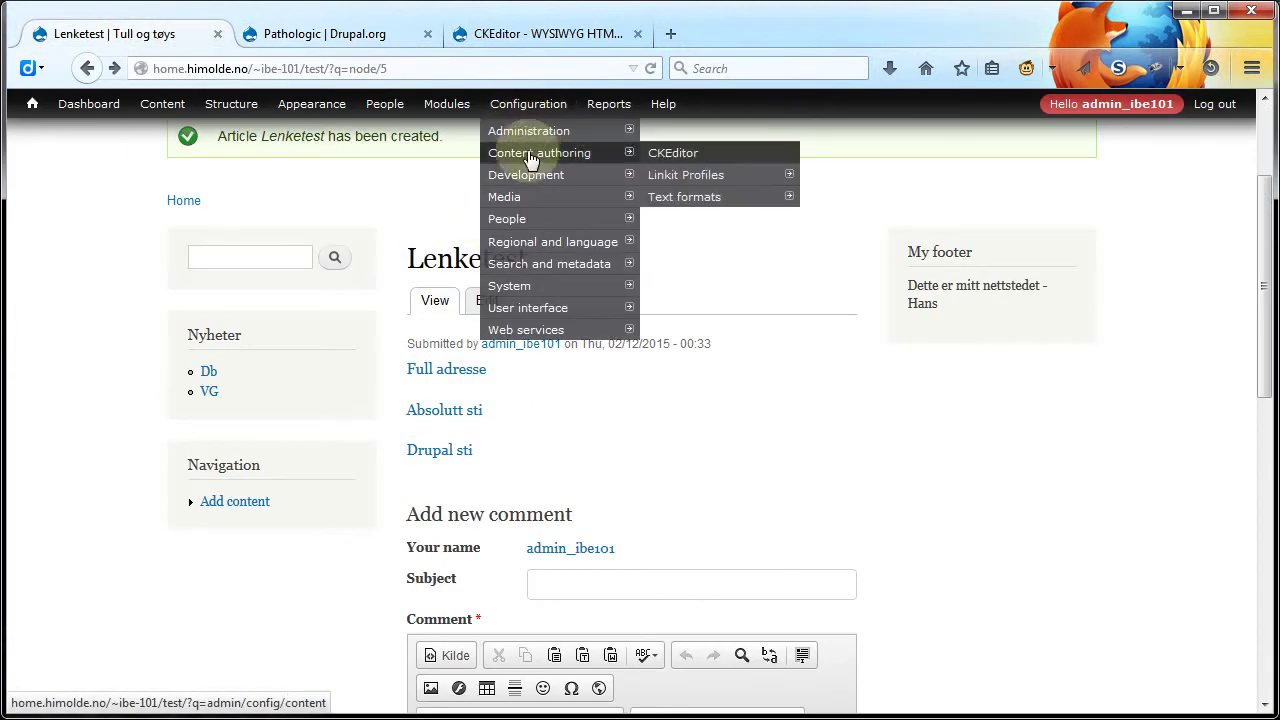
pyautogui.moveTo(700, 195)
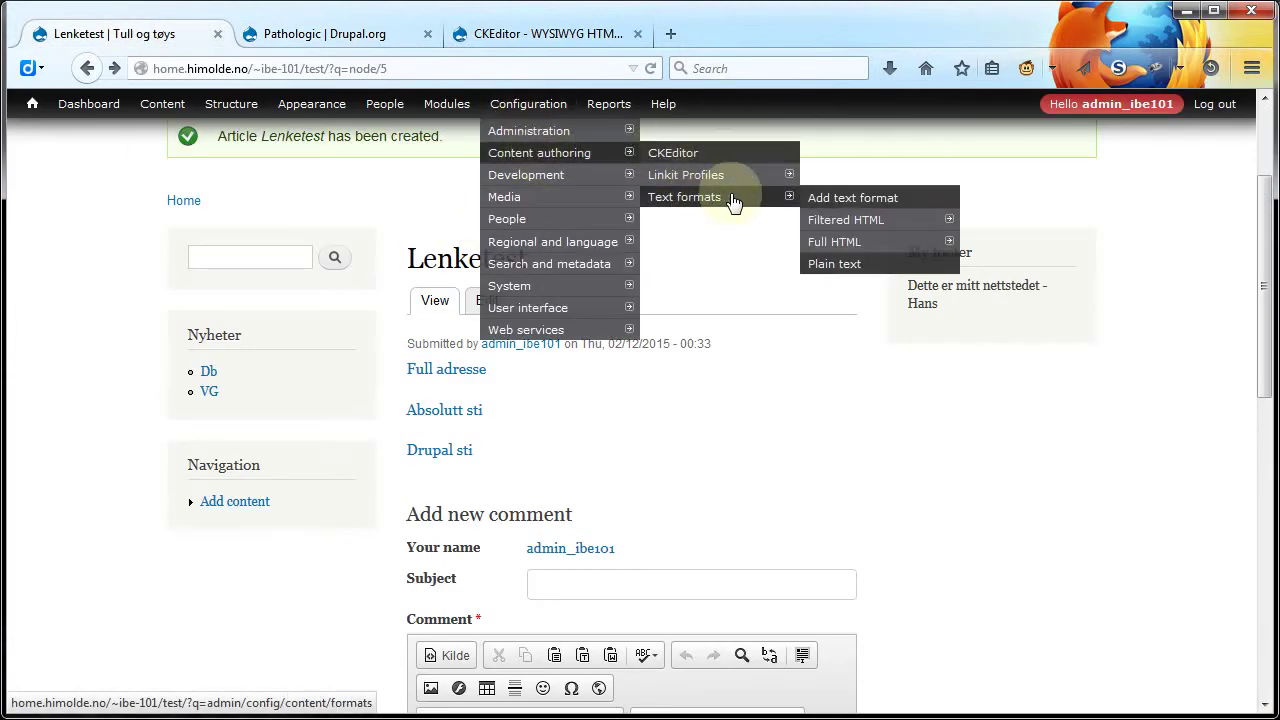
pyautogui.click(828, 242)
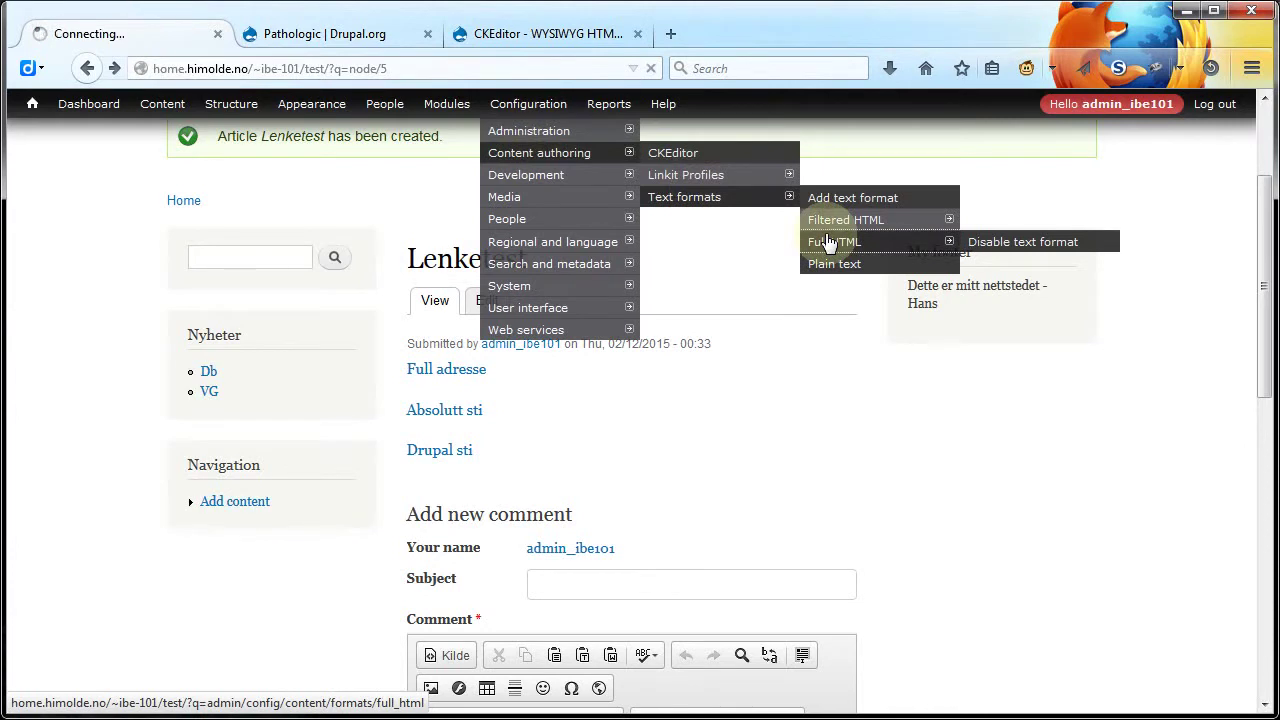
pyautogui.scroll(-4, 552, 387)
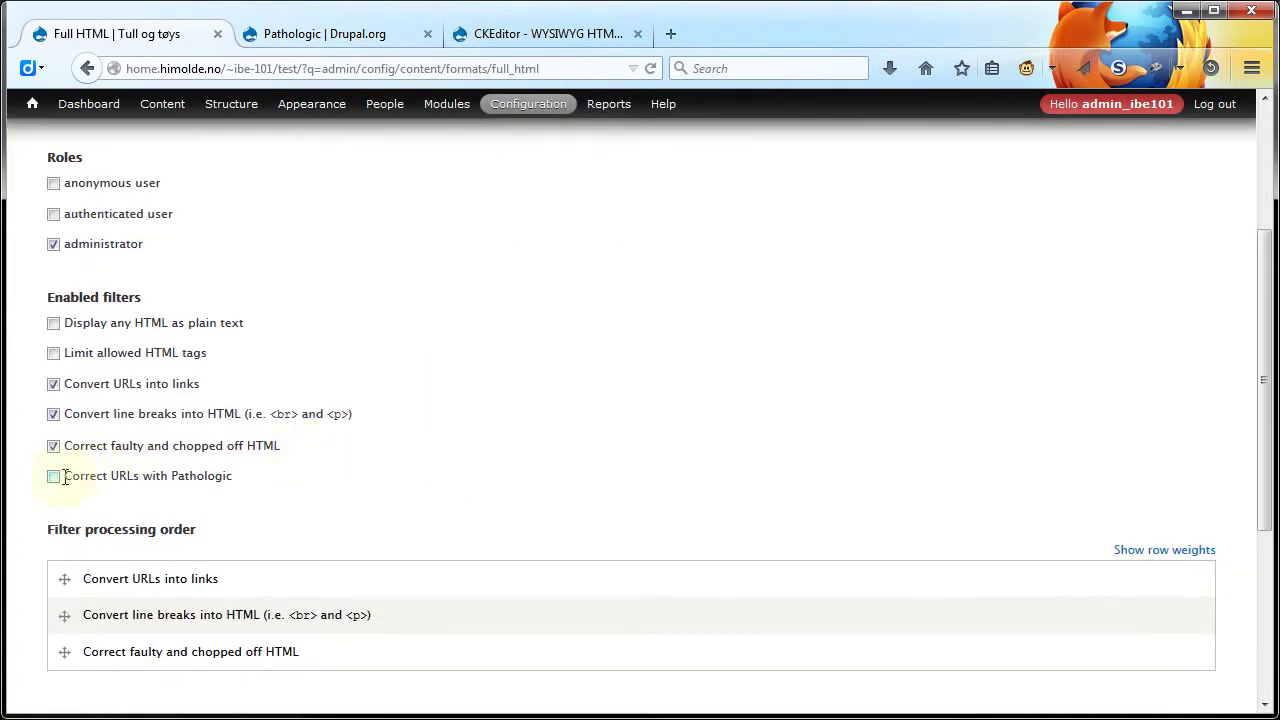
pyautogui.click(53, 477)
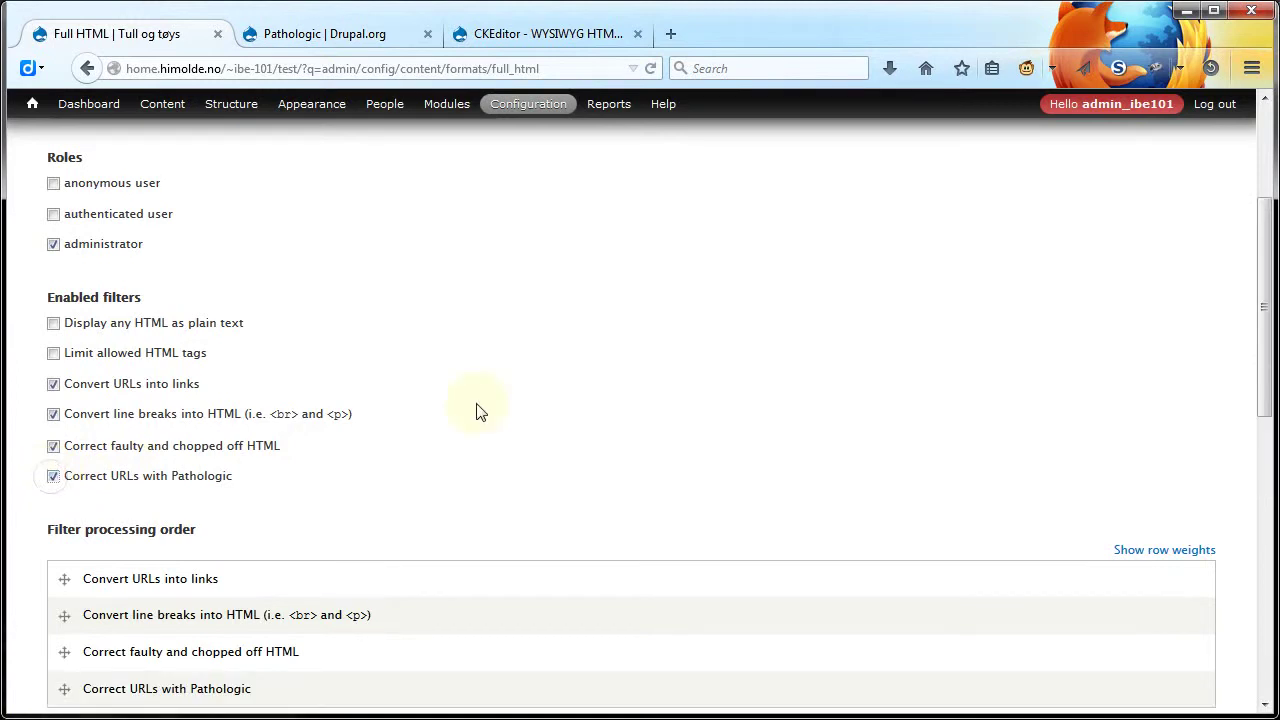
pyautogui.scroll(-7, 477, 410)
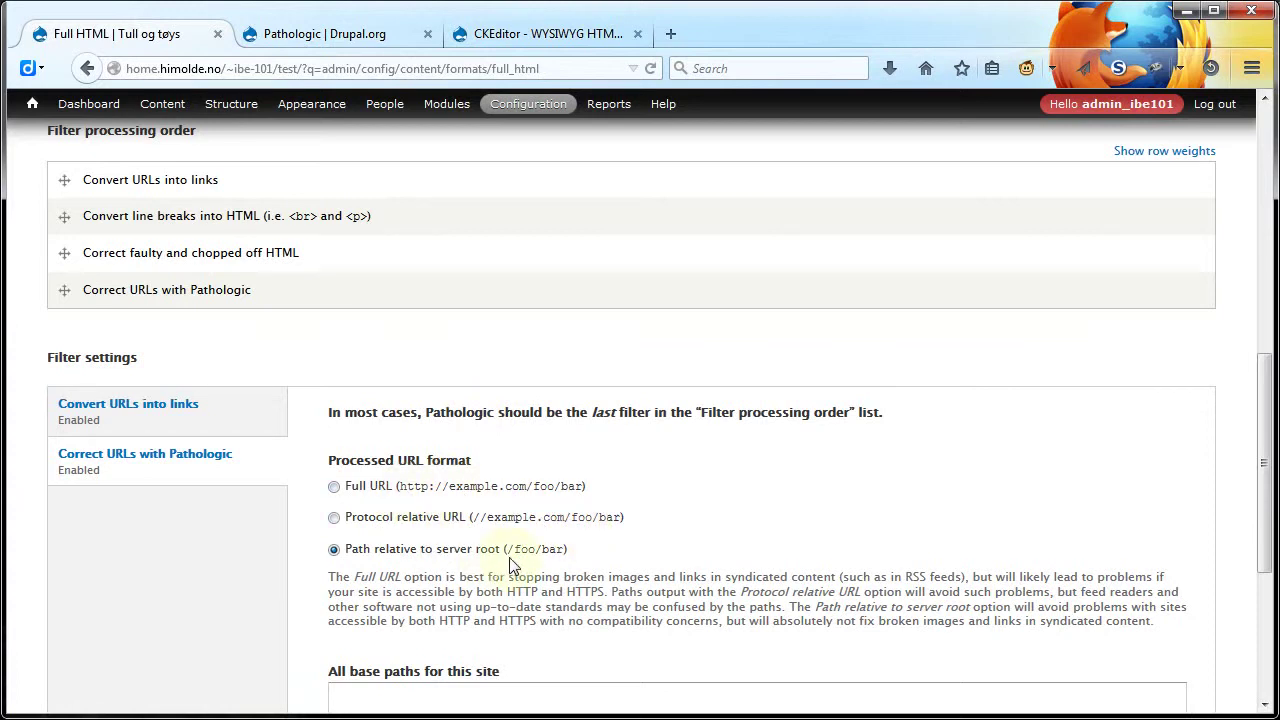
pyautogui.moveTo(1257, 429); pyautogui.dragTo(1262, 565)
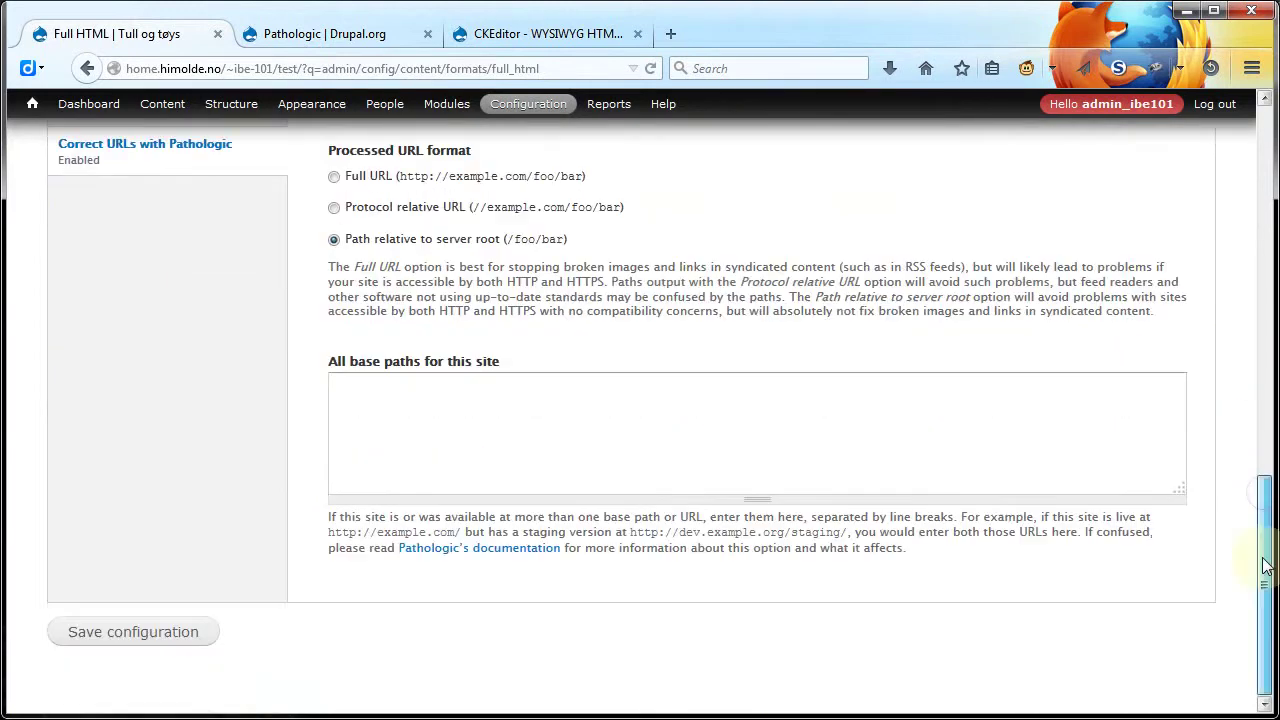
pyautogui.click(146, 630)
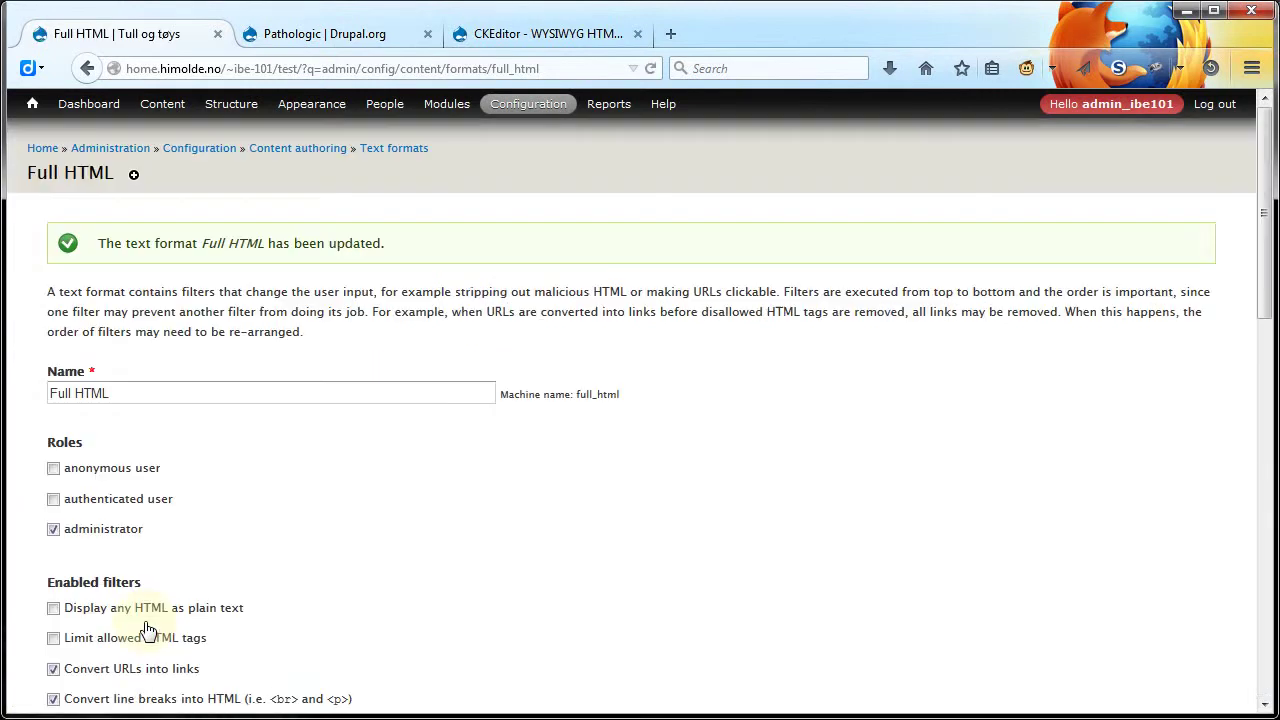
# Step: Test the "Drupal sti" and "Full adresse" links of Lenketest from the site's home page, returning there after each
pyautogui.click(43, 148)
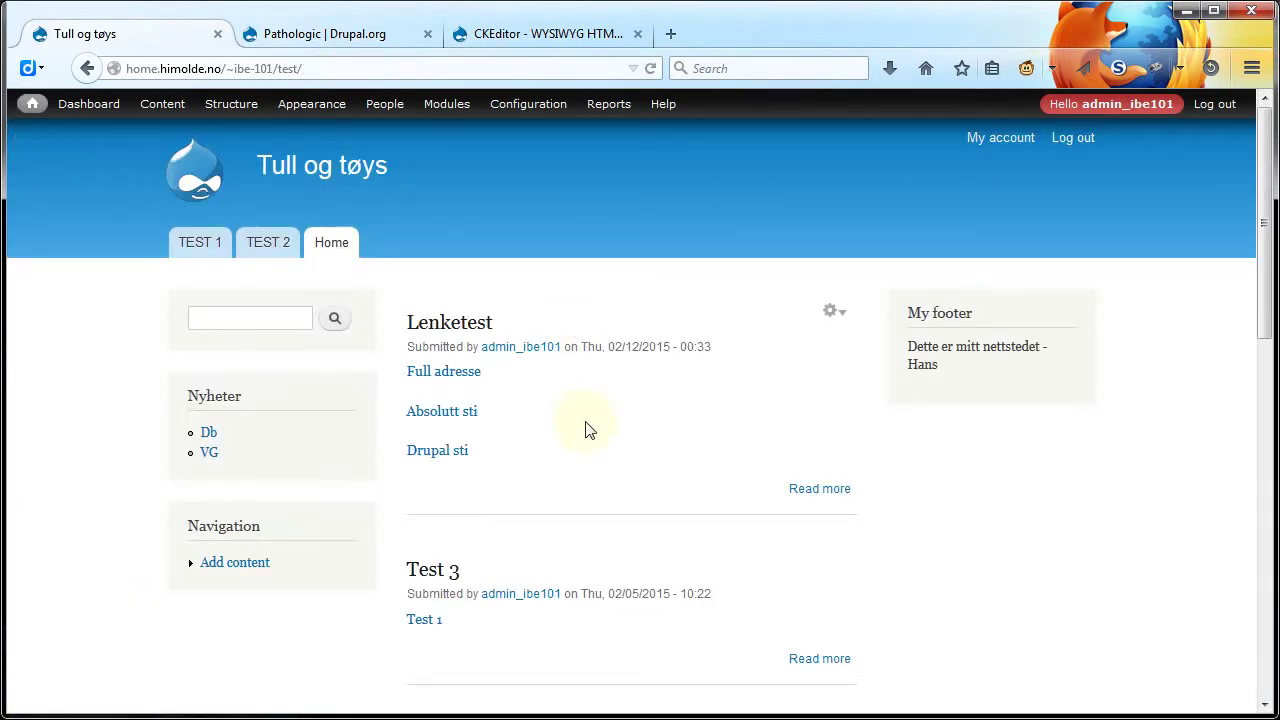
pyautogui.click(441, 455)
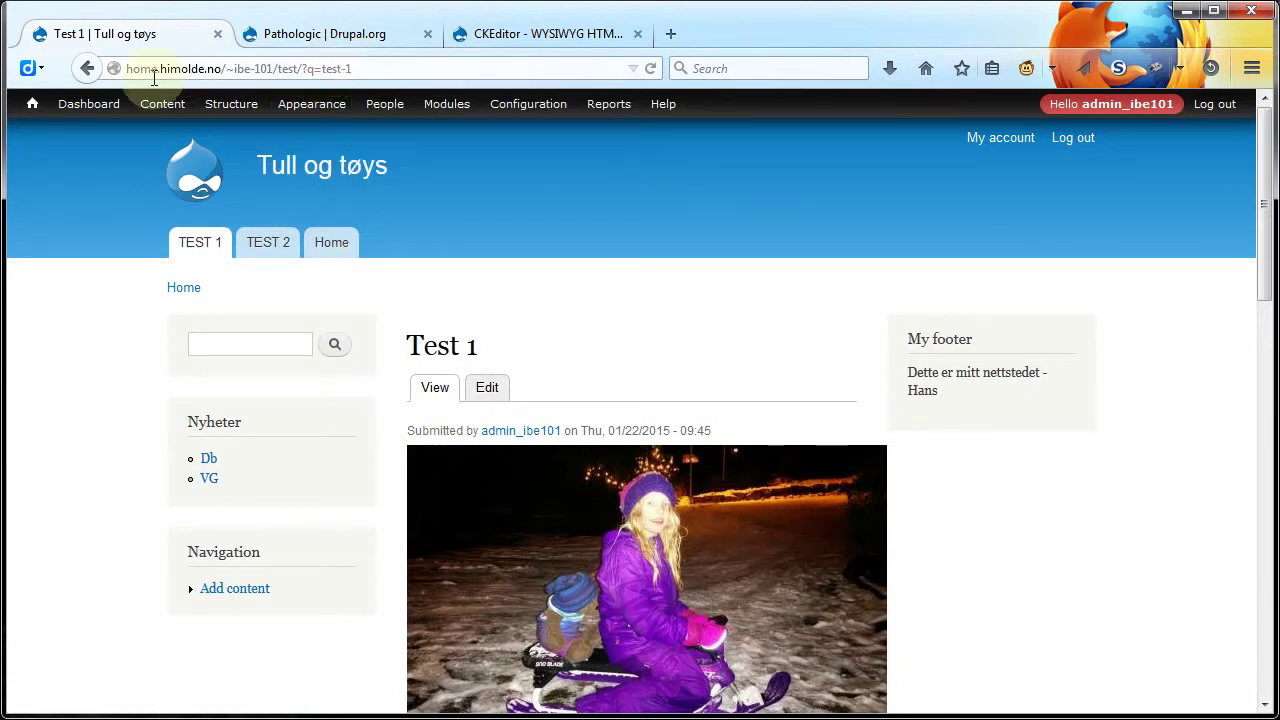
pyautogui.click(87, 72)
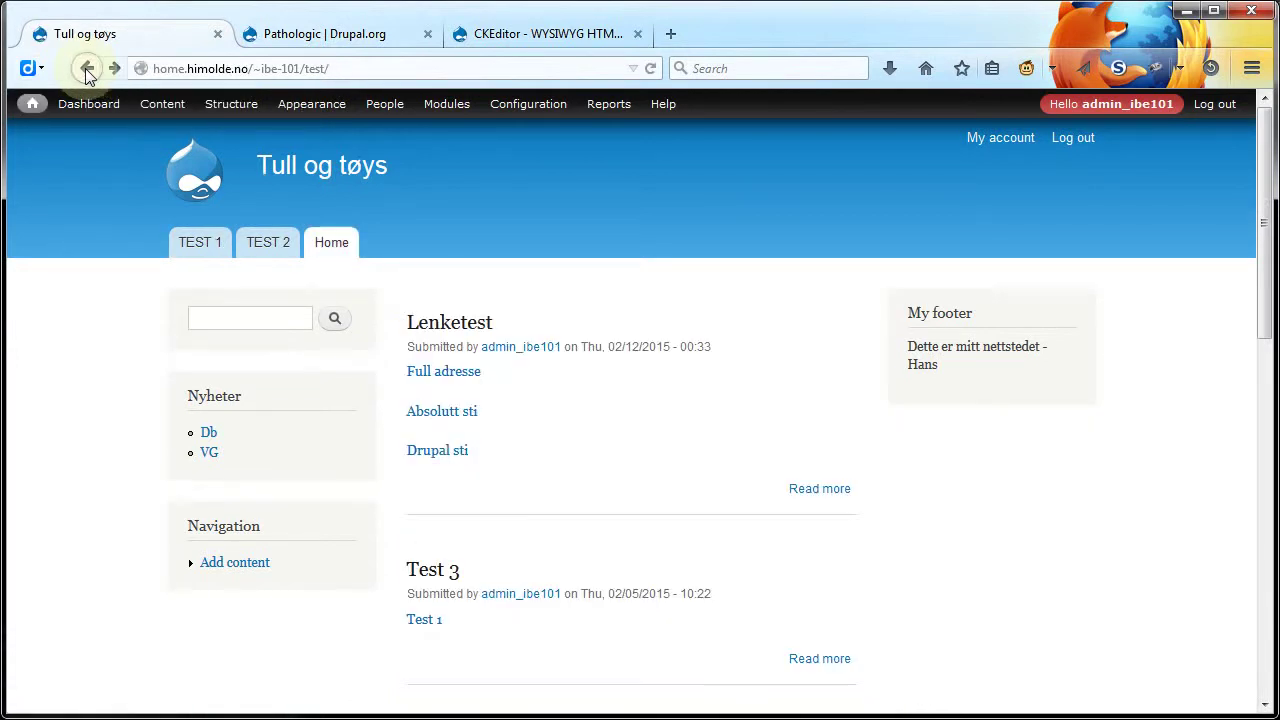
pyautogui.click(451, 373)
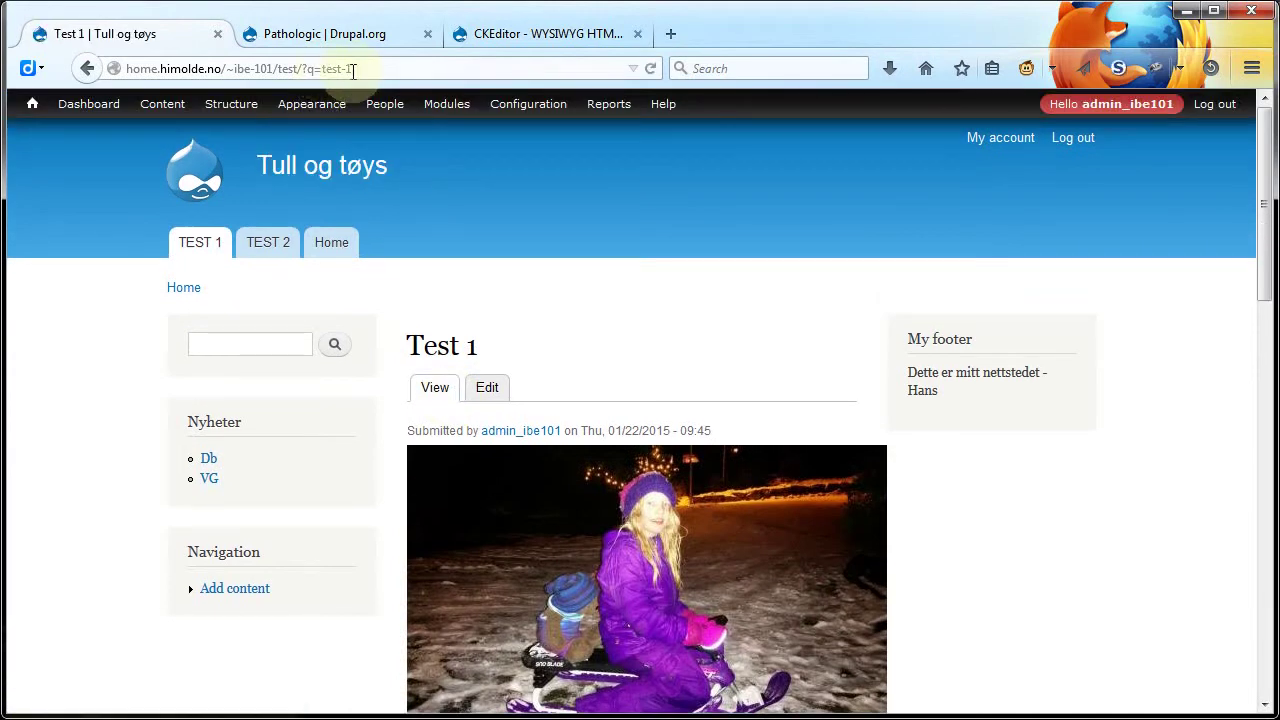
pyautogui.click(87, 68)
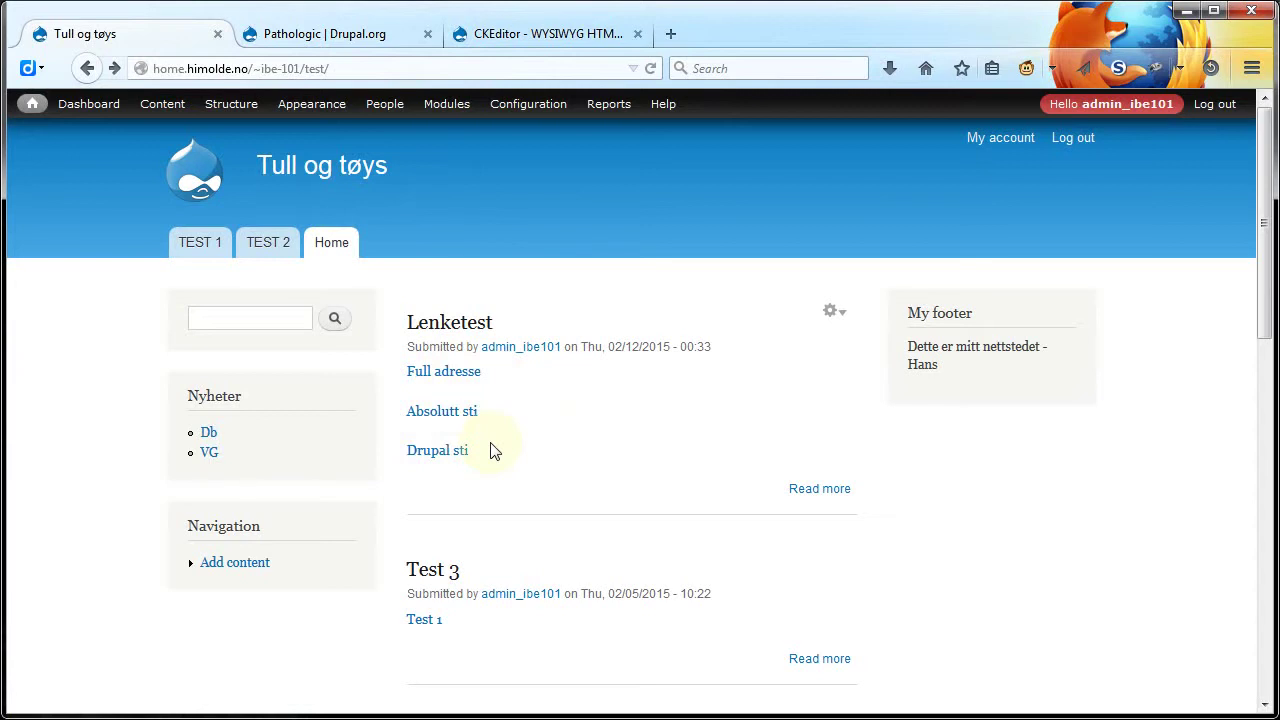
# Step: Open the Lenketest article for editing and inspect the "Drupal sti" link's properties without changing them
pyautogui.click(833, 314)
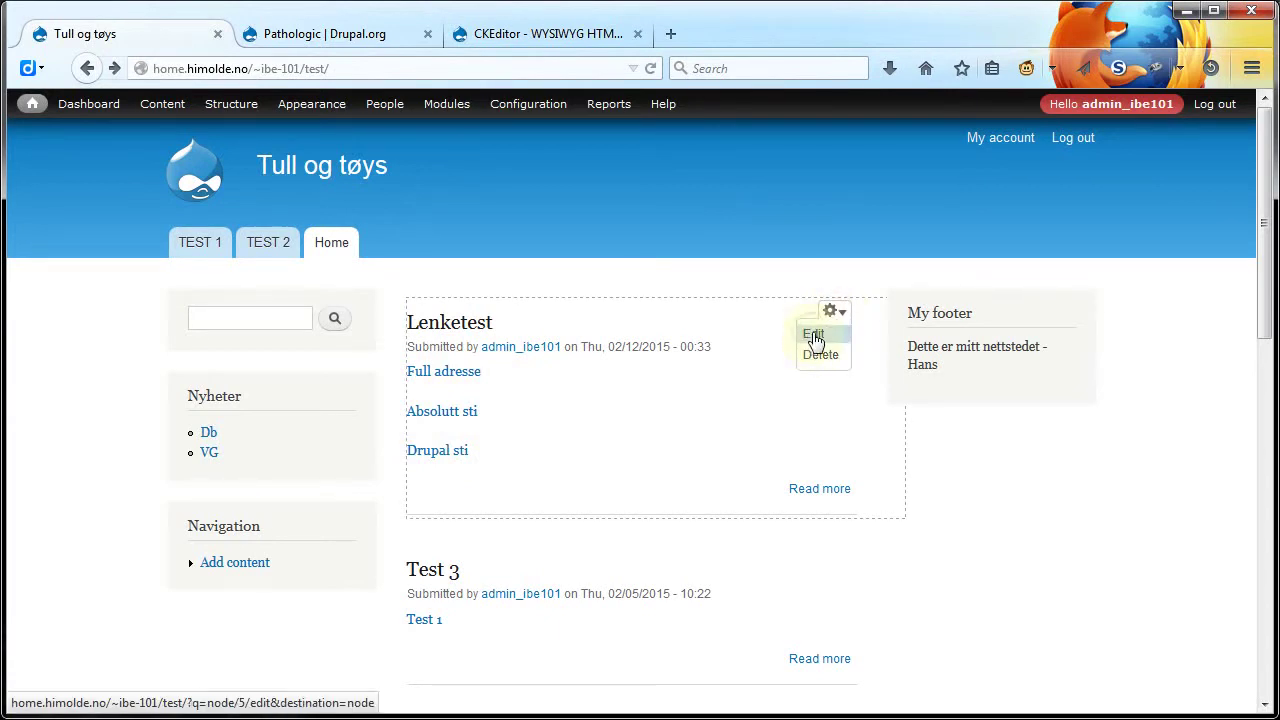
pyautogui.click(814, 336)
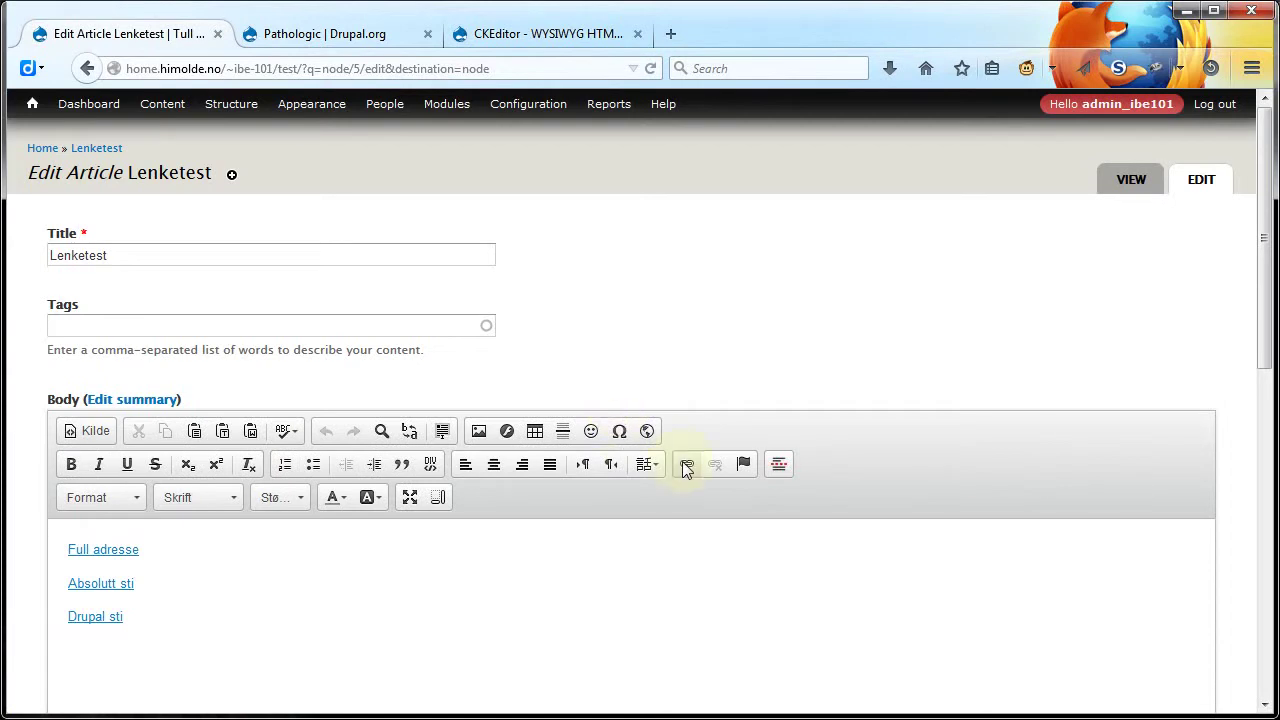
pyautogui.click(87, 617)
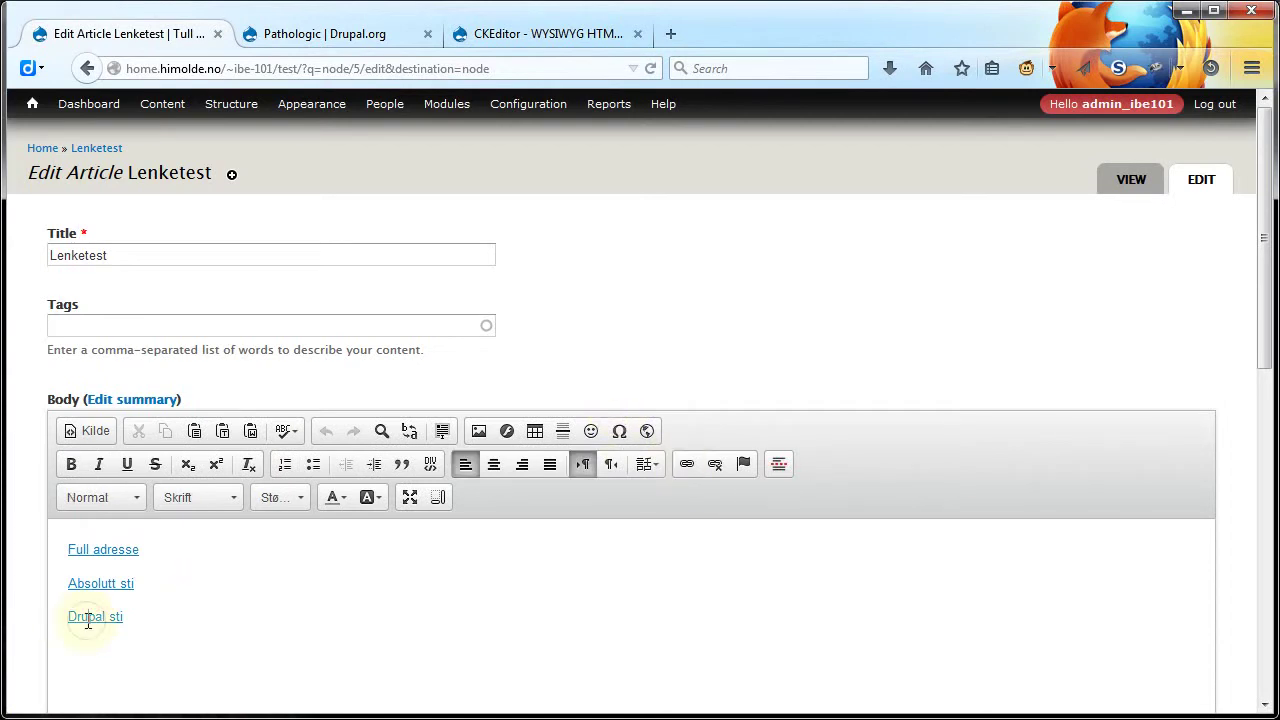
pyautogui.click(686, 465)
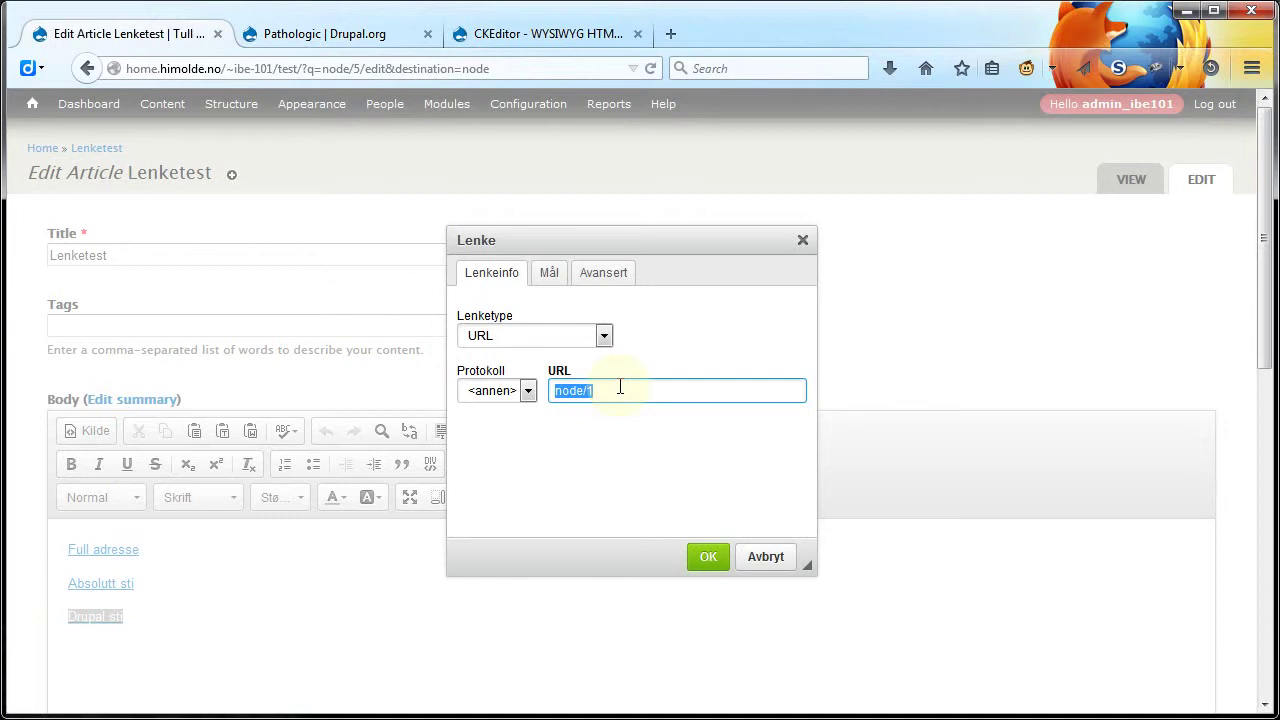
pyautogui.click(775, 557)
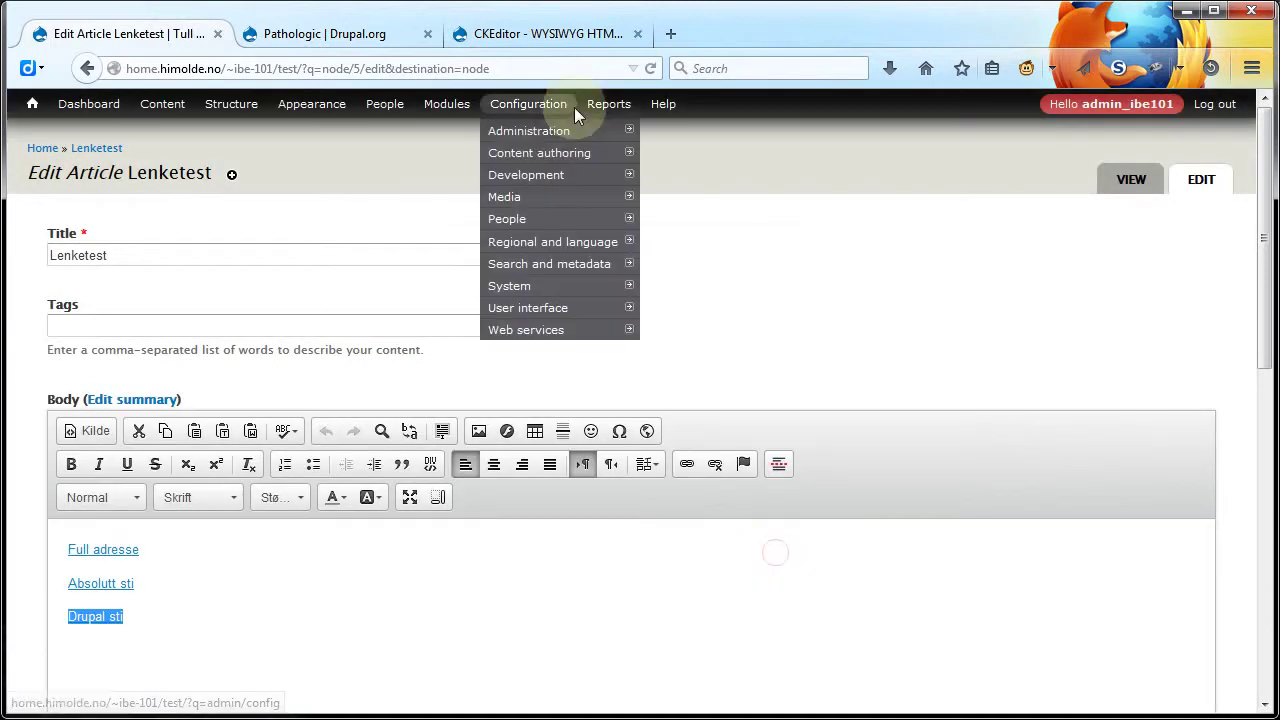
# Step: Read the CKEditor project page's feature list for Linkit support, and close the CKEditor and Pathologic pages
pyautogui.click(527, 43)
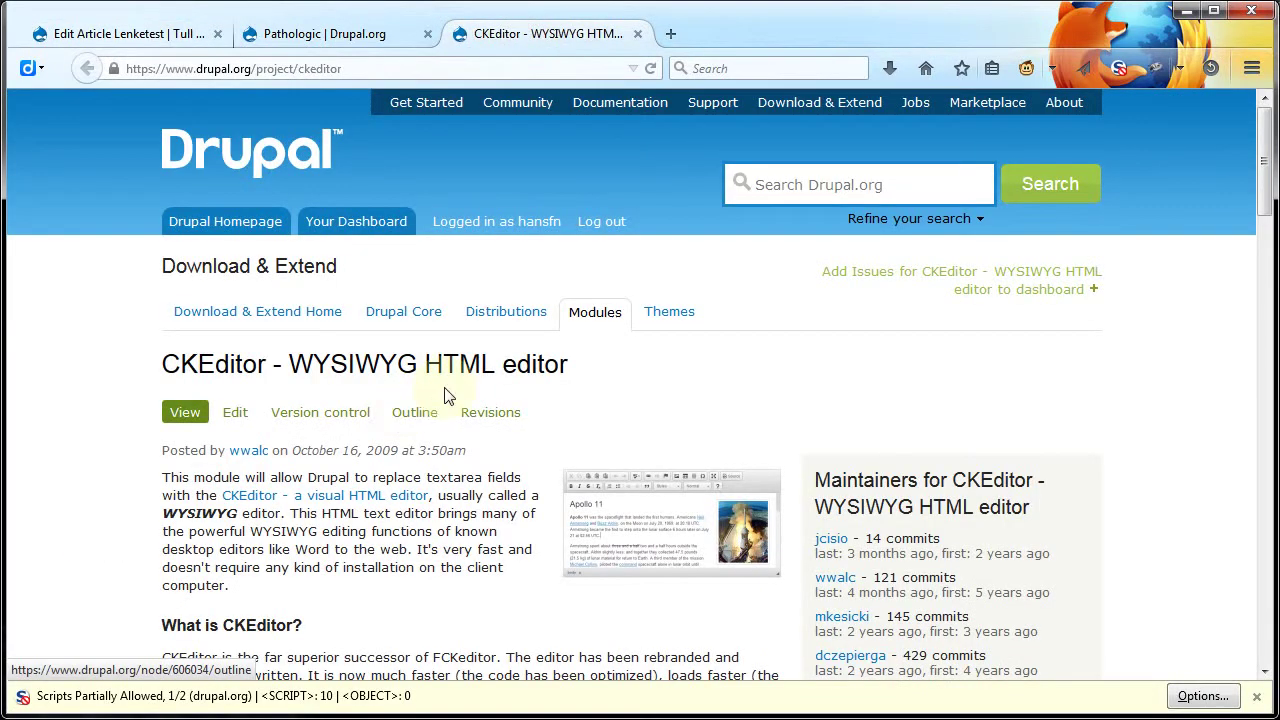
pyautogui.scroll(-10, 446, 396)
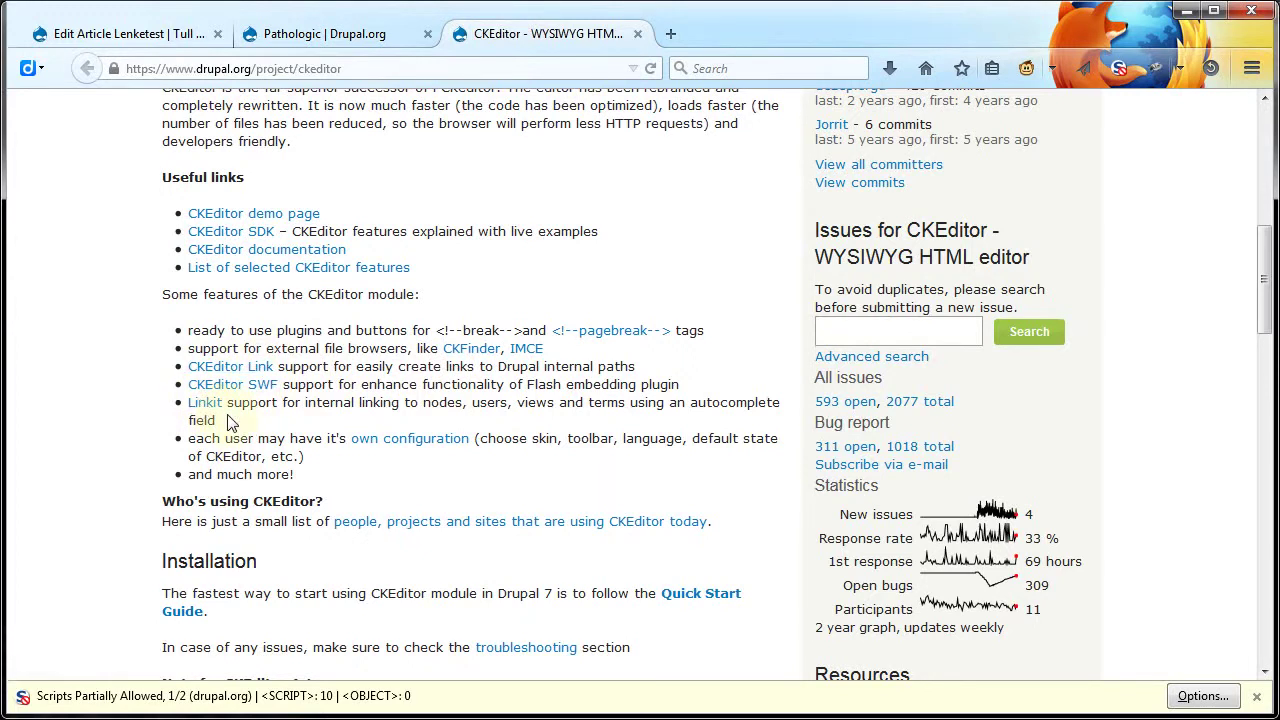
pyautogui.click(645, 34)
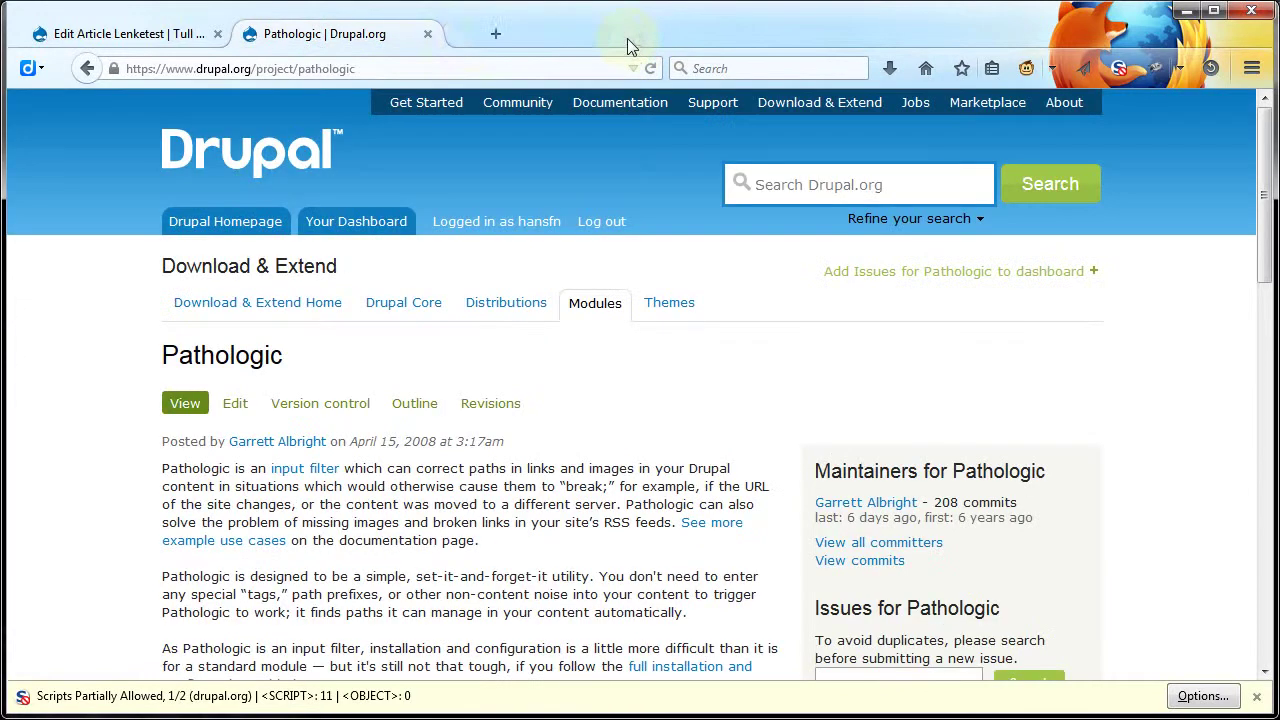
pyautogui.click(427, 34)
# Step: Find the Linkit Profiles administration page by searching the site's admin pages for "link" and open it
pyautogui.hotkey('ctrl', 'l')
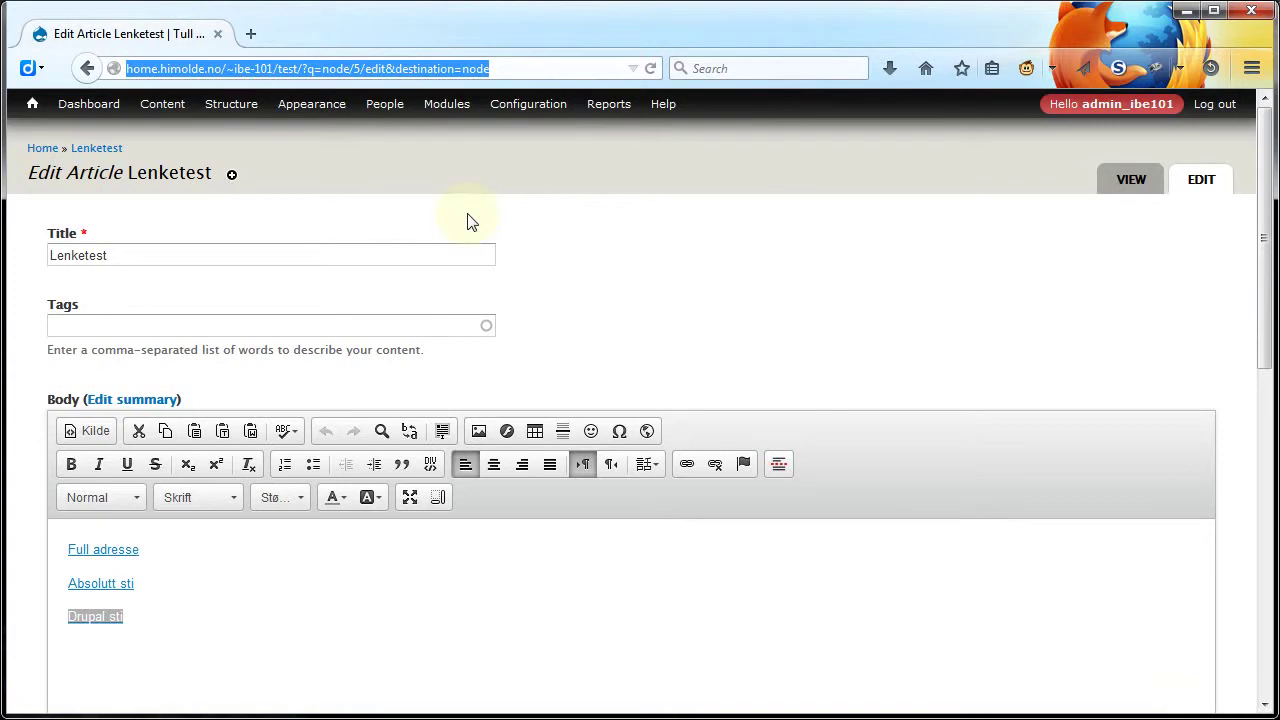
pyautogui.click(532, 220)
pyautogui.hotkey('alt', 'd')
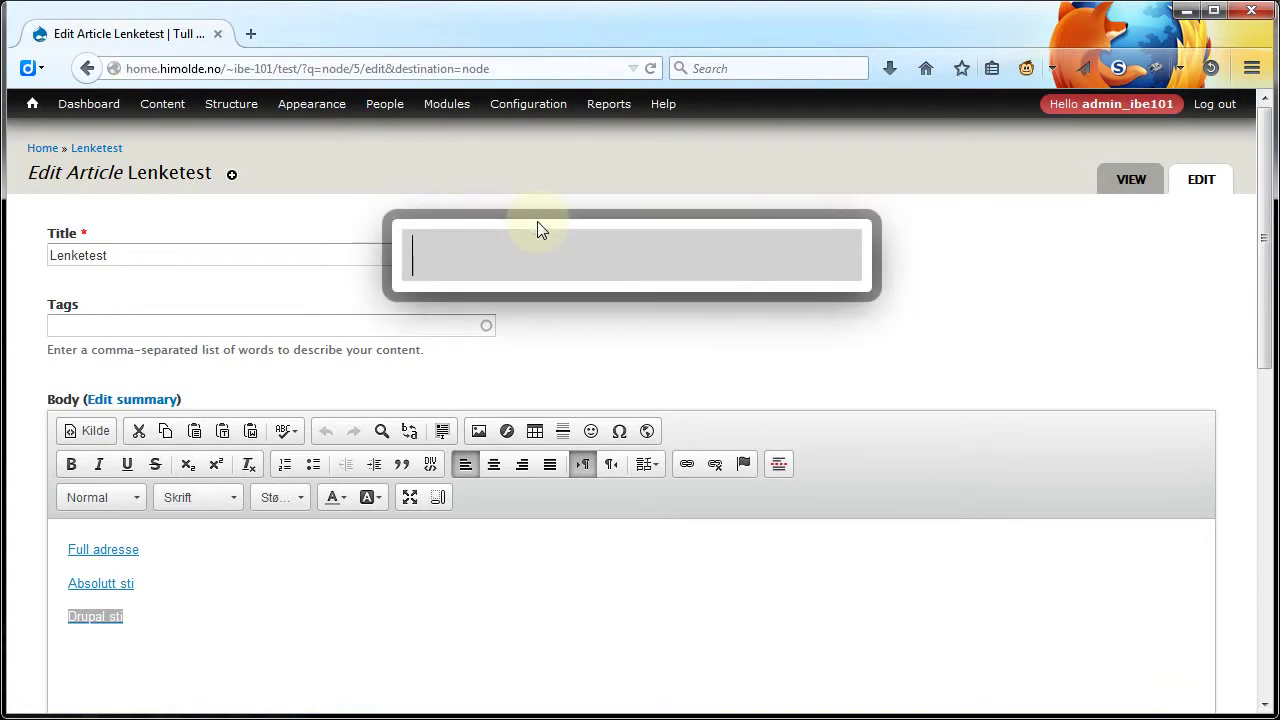
pyautogui.write('link')
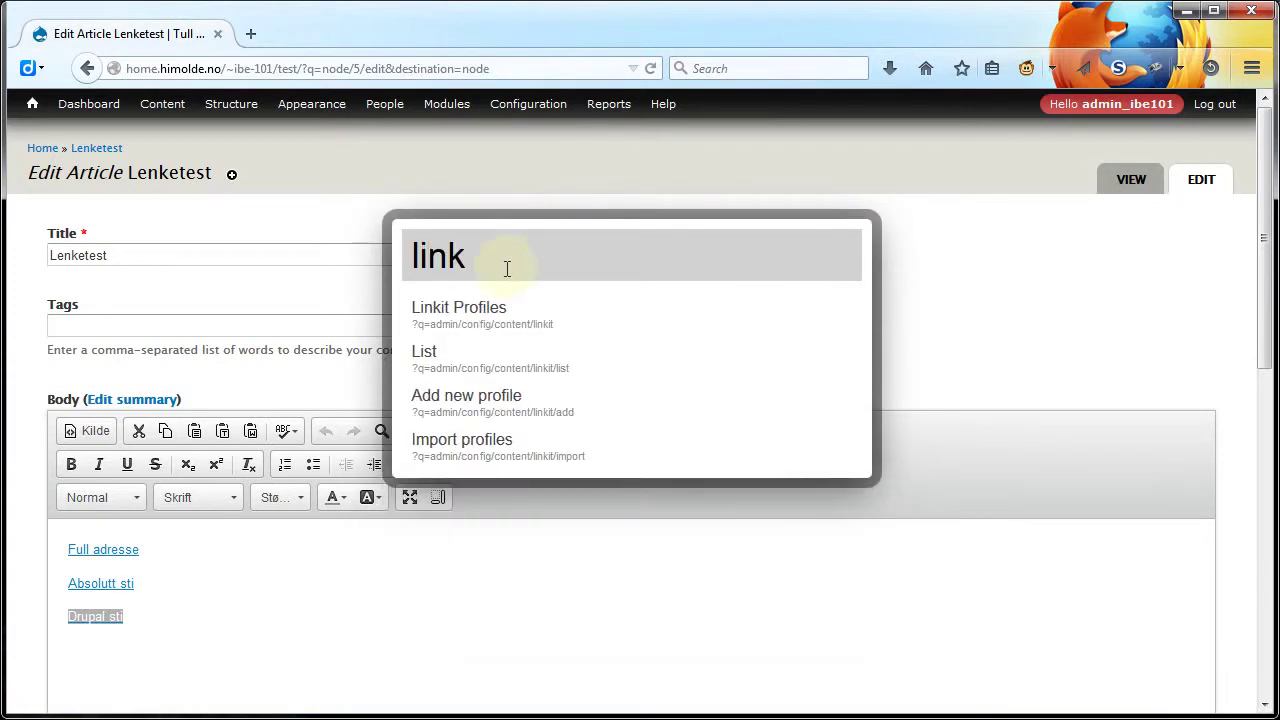
pyautogui.click(487, 312)
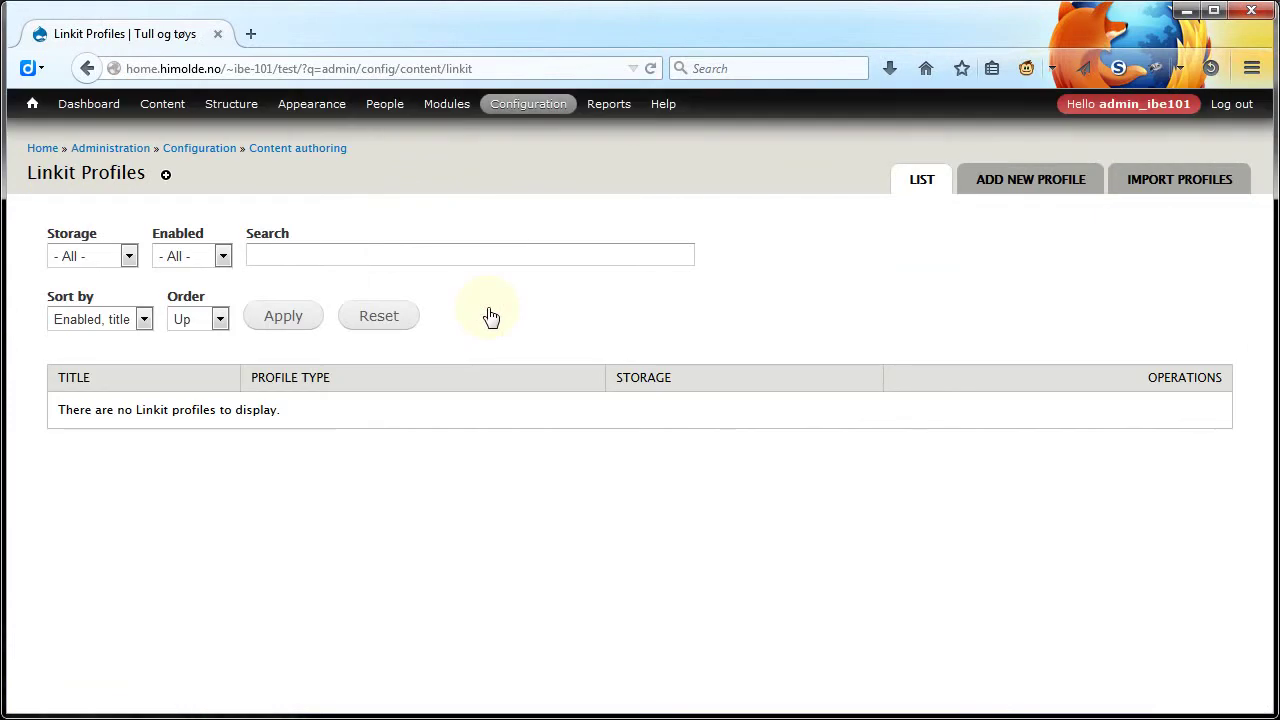
pyautogui.moveTo(558, 102)
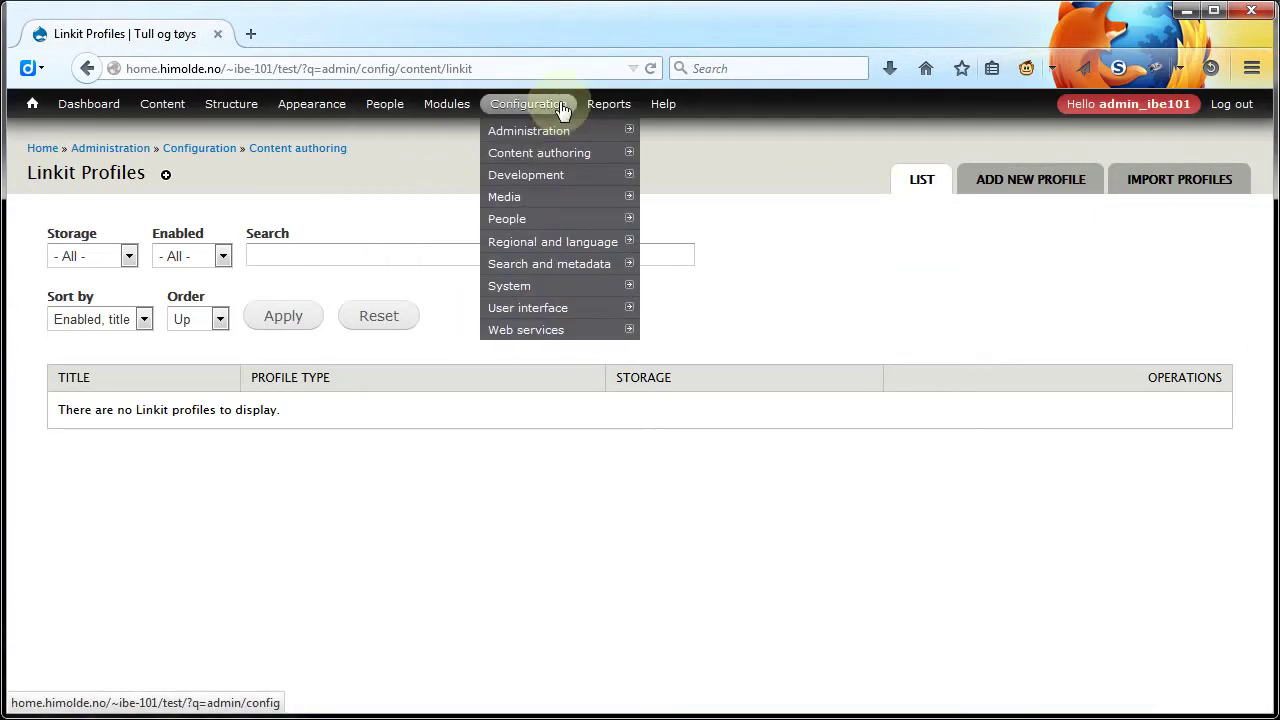
pyautogui.moveTo(548, 160)
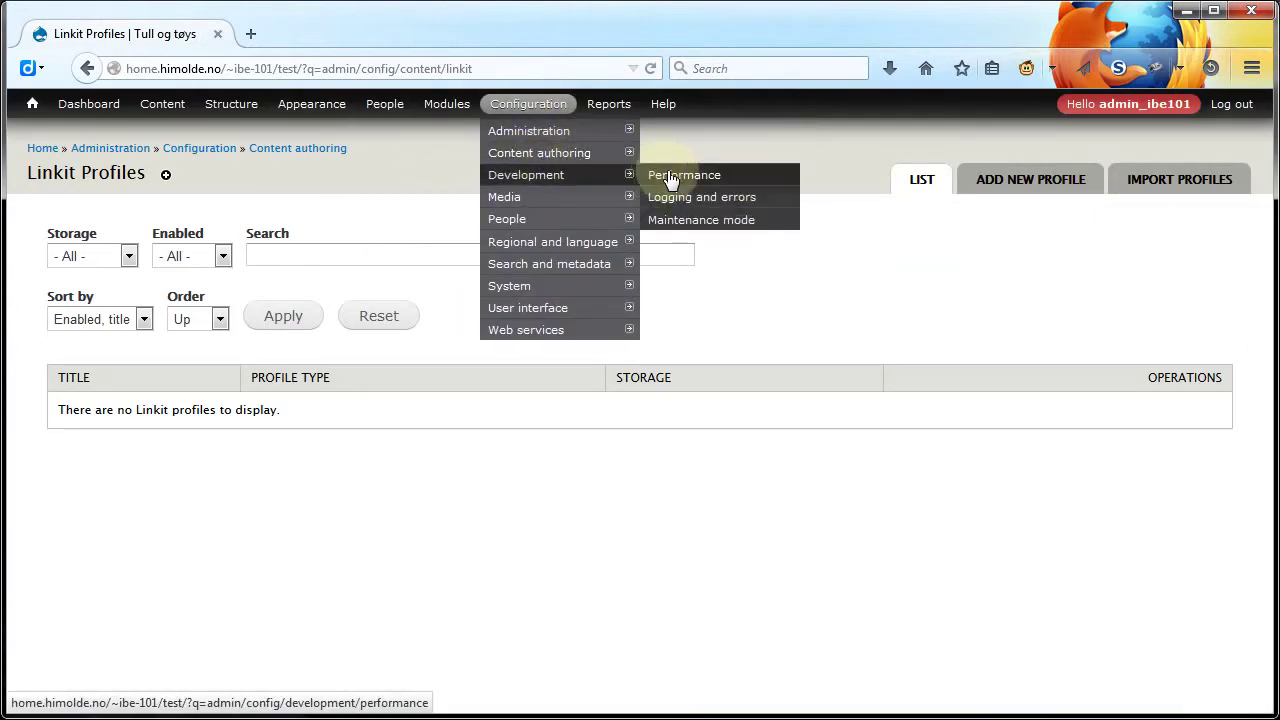
pyautogui.moveTo(681, 183)
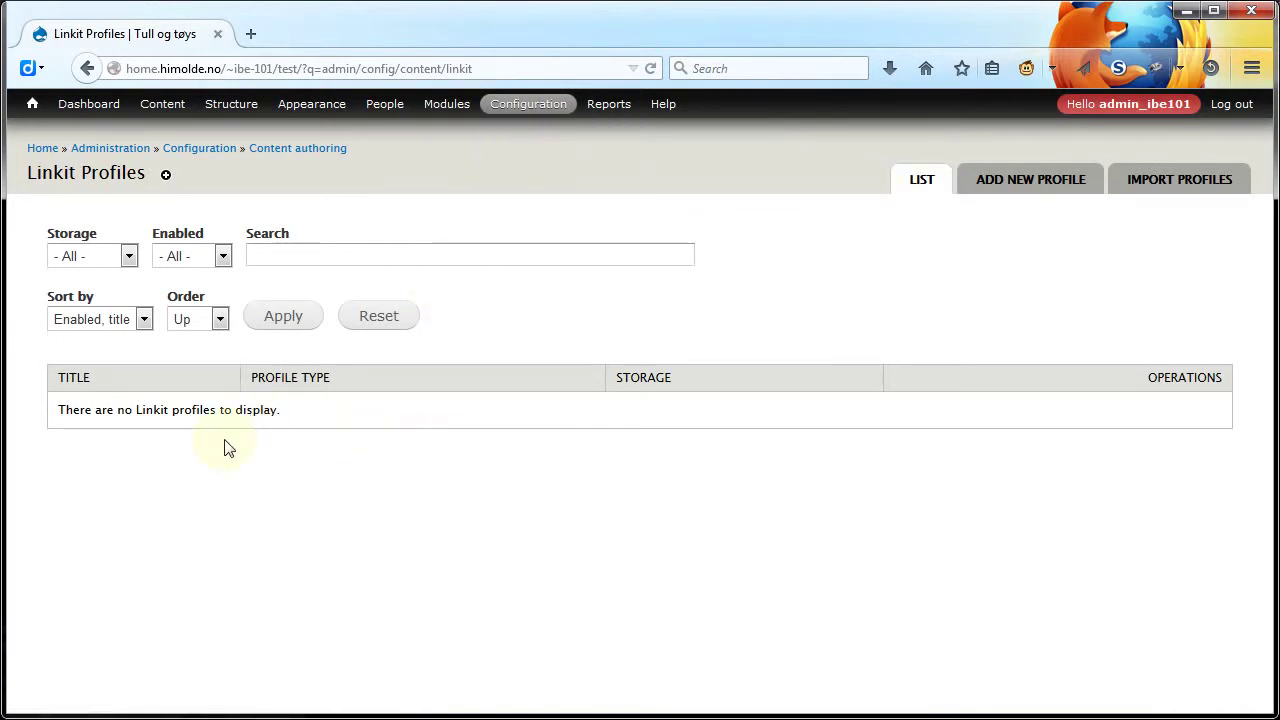
# Step: Start a new Linkit profile with the administrative title "Noder og brukere"
pyautogui.click(1033, 190)
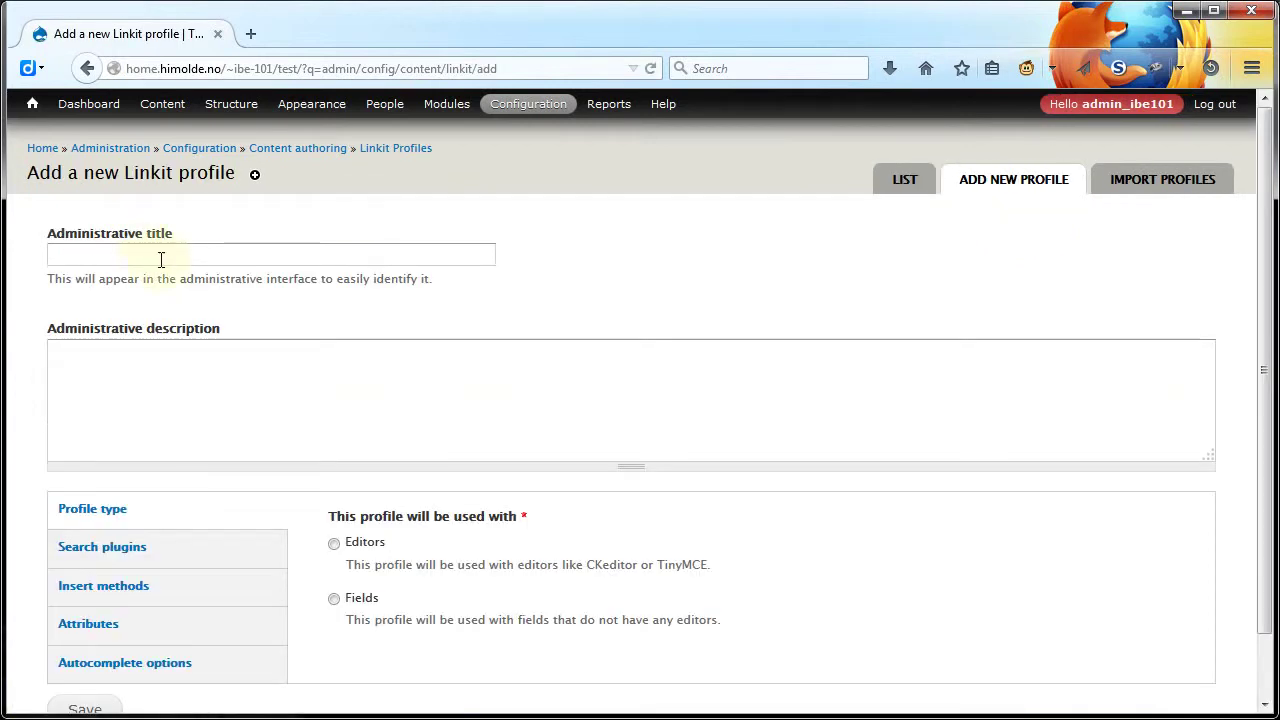
pyautogui.click(169, 258)
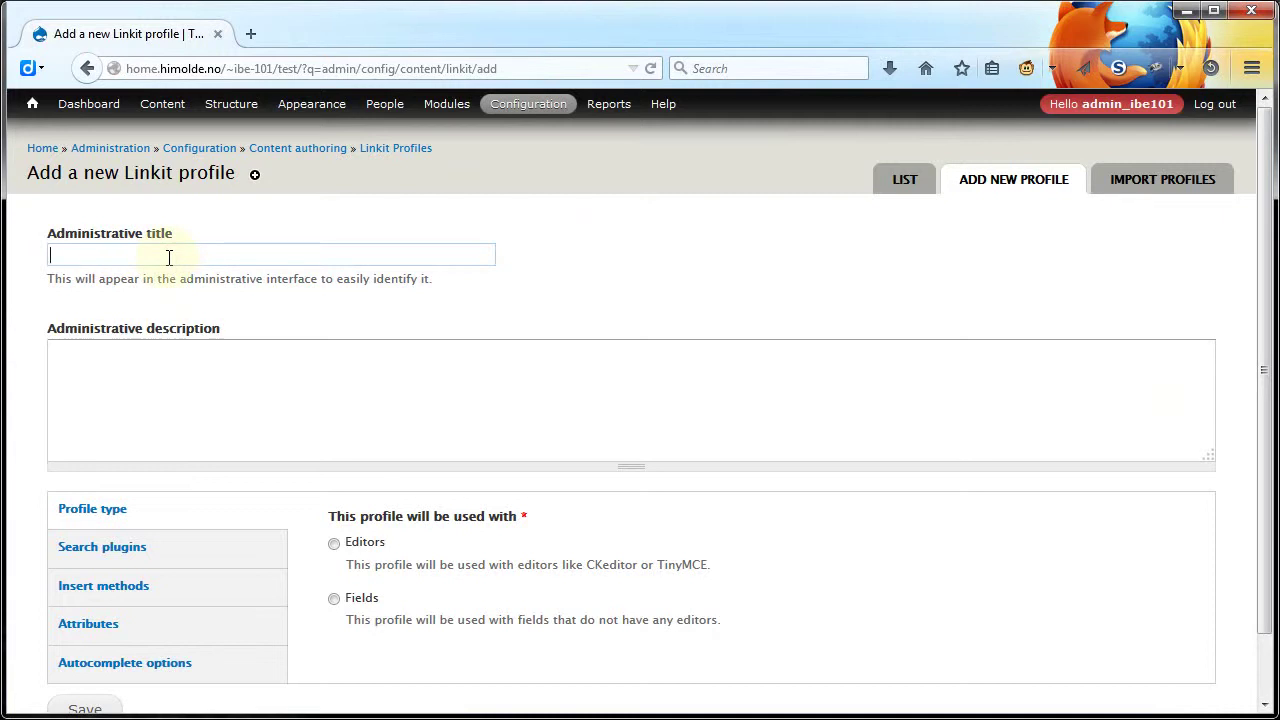
pyautogui.write('Noder')
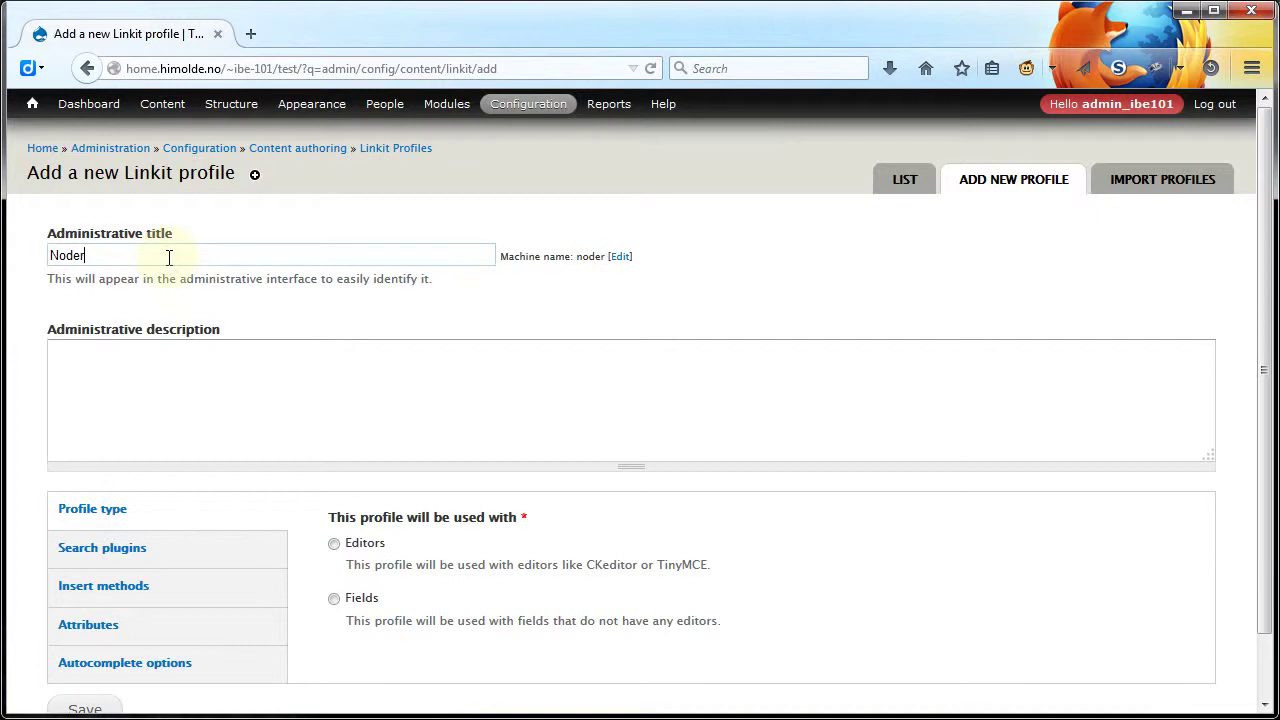
pyautogui.press('BackSpace')
pyautogui.write('r ')
pyautogui.write('o')
pyautogui.press('BackSpace')
pyautogui.write('og brukere')
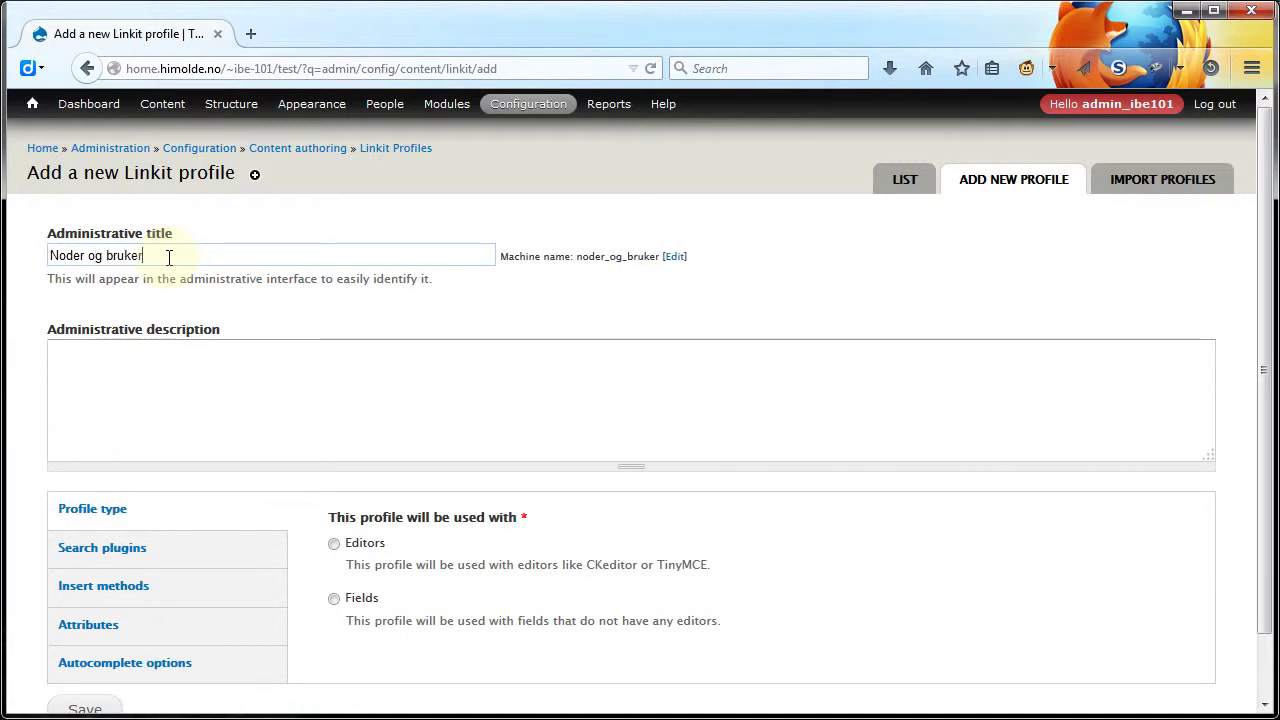
# Step: Enable the Node and User search plugins for the new Linkit profile
pyautogui.click(130, 550)
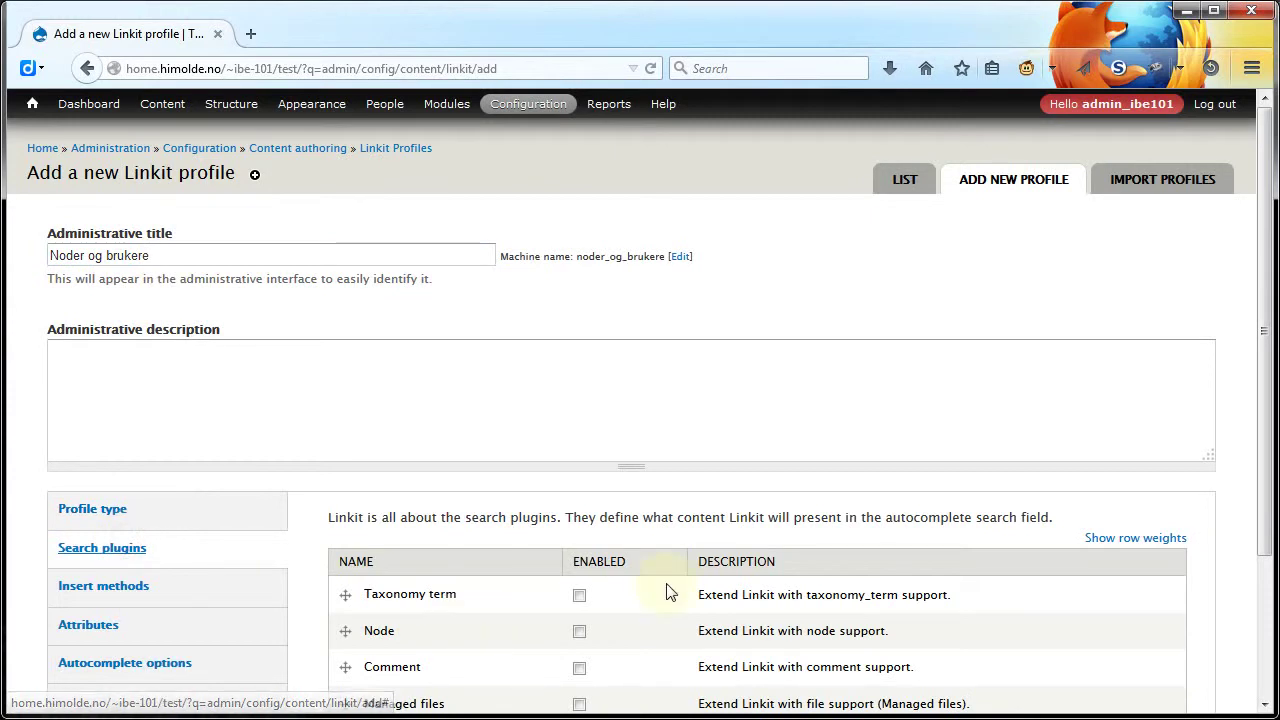
pyautogui.moveTo(1265, 365); pyautogui.dragTo(1265, 490)
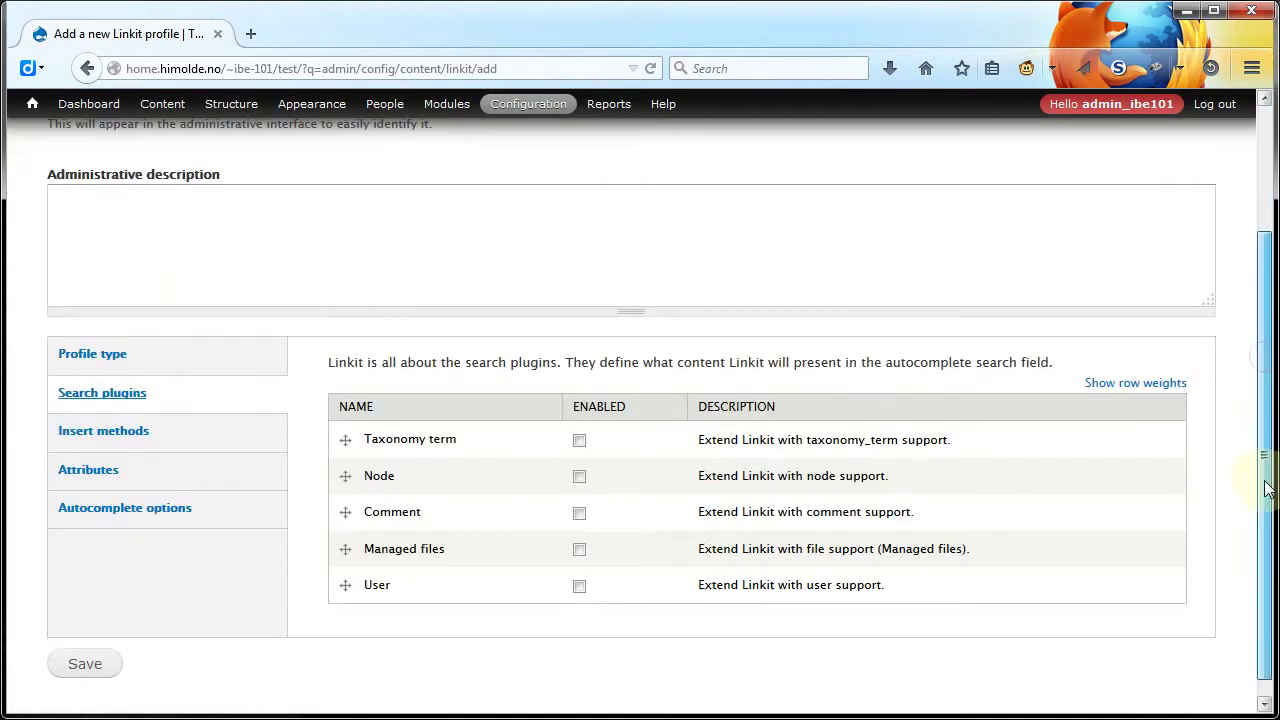
pyautogui.click(580, 477)
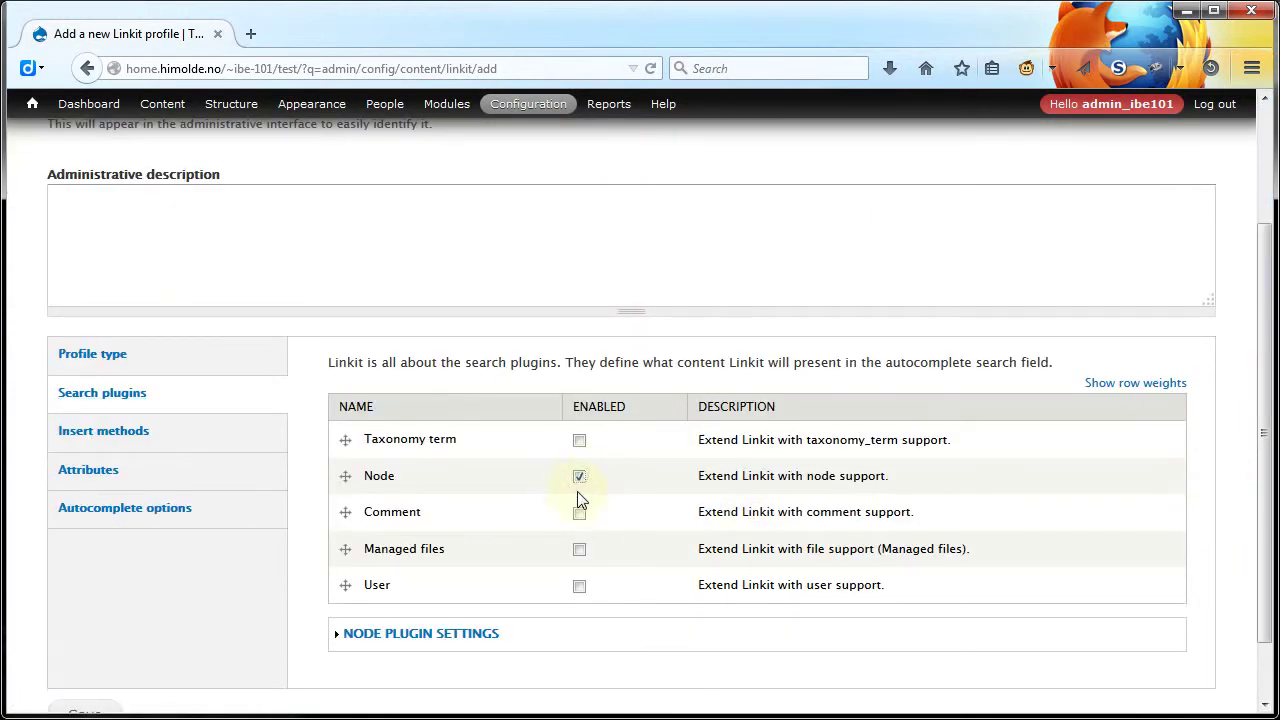
pyautogui.click(579, 586)
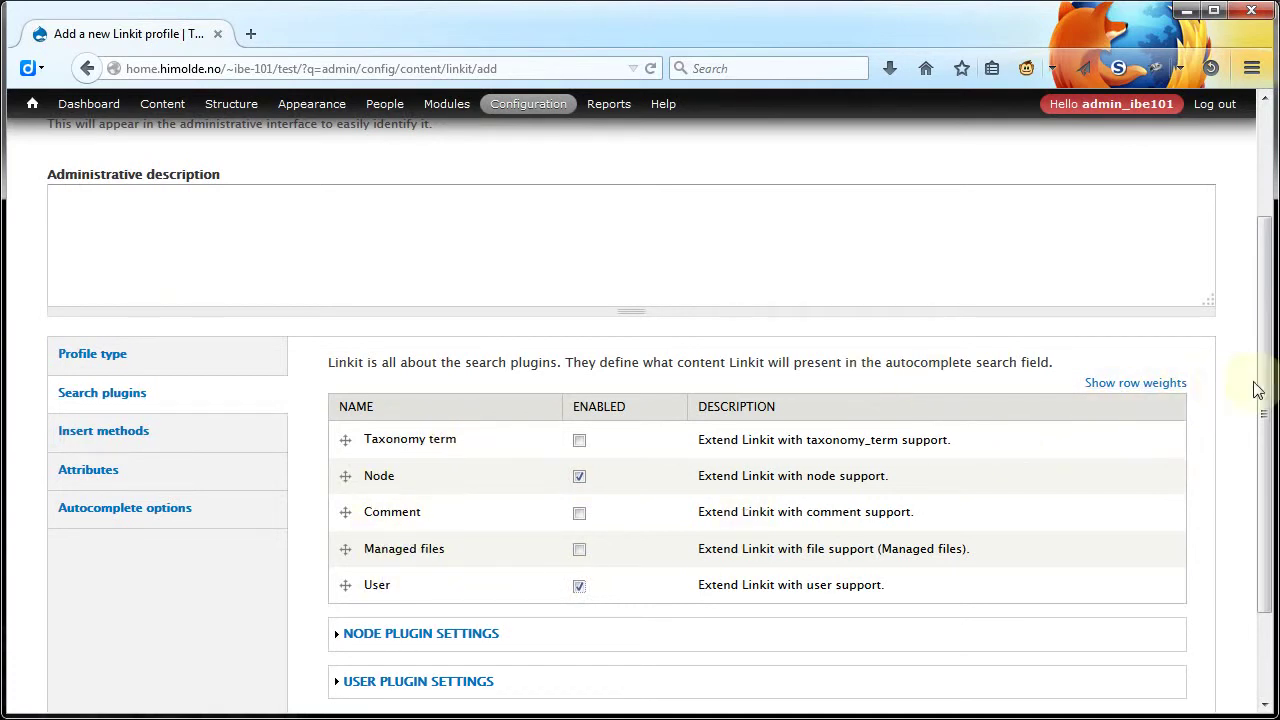
pyautogui.moveTo(1272, 390); pyautogui.dragTo(1257, 463)
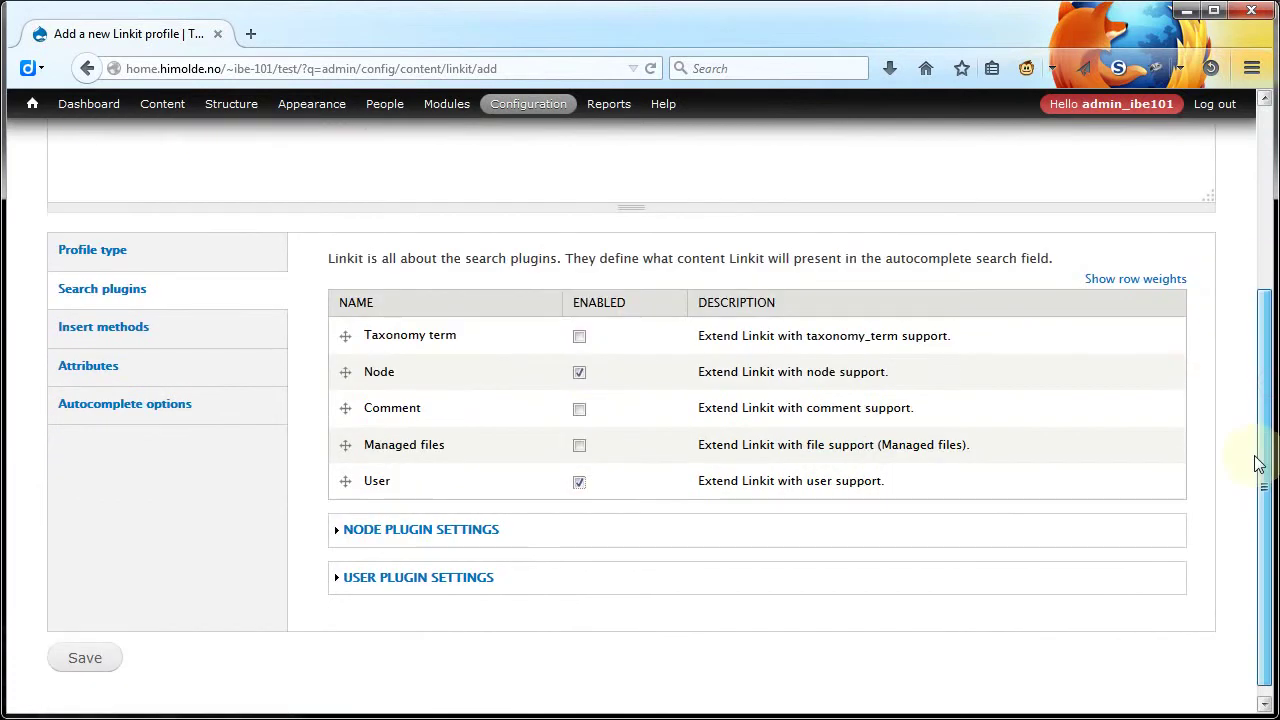
# Step: Set the Linkit profile for use with Editors, attach it to the Full HTML text format, and save it
pyautogui.click(115, 258)
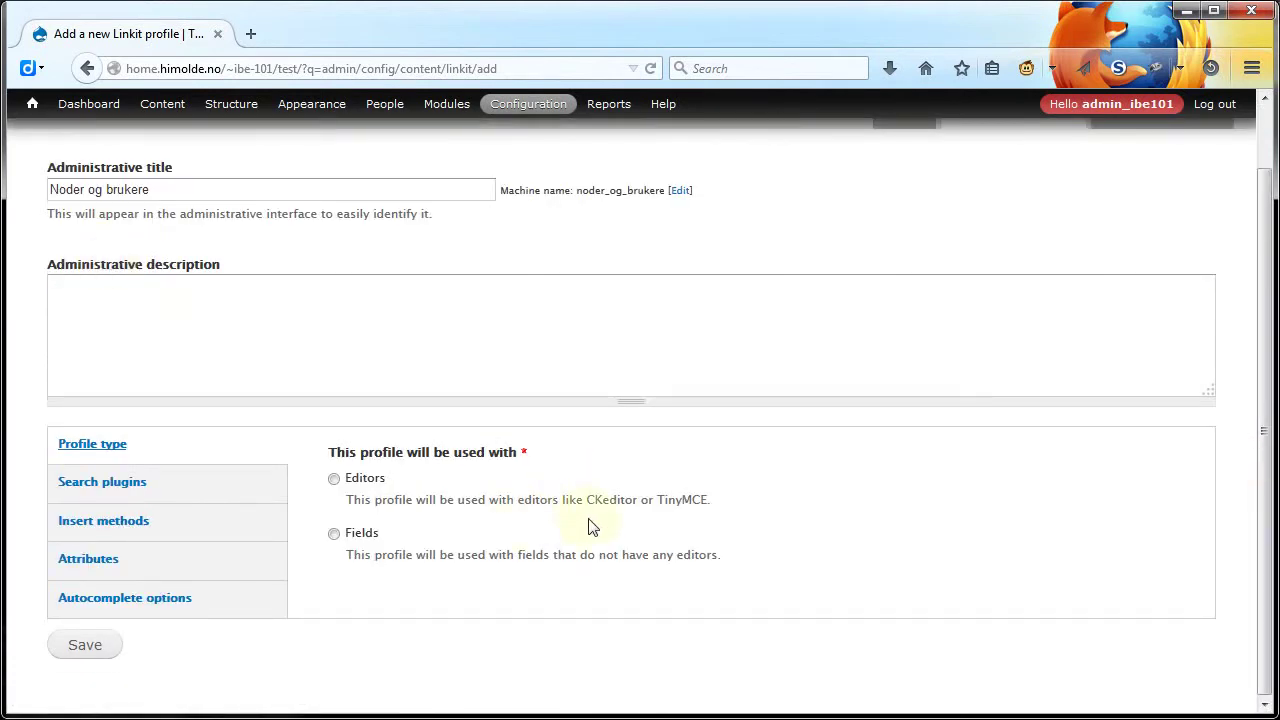
pyautogui.click(336, 480)
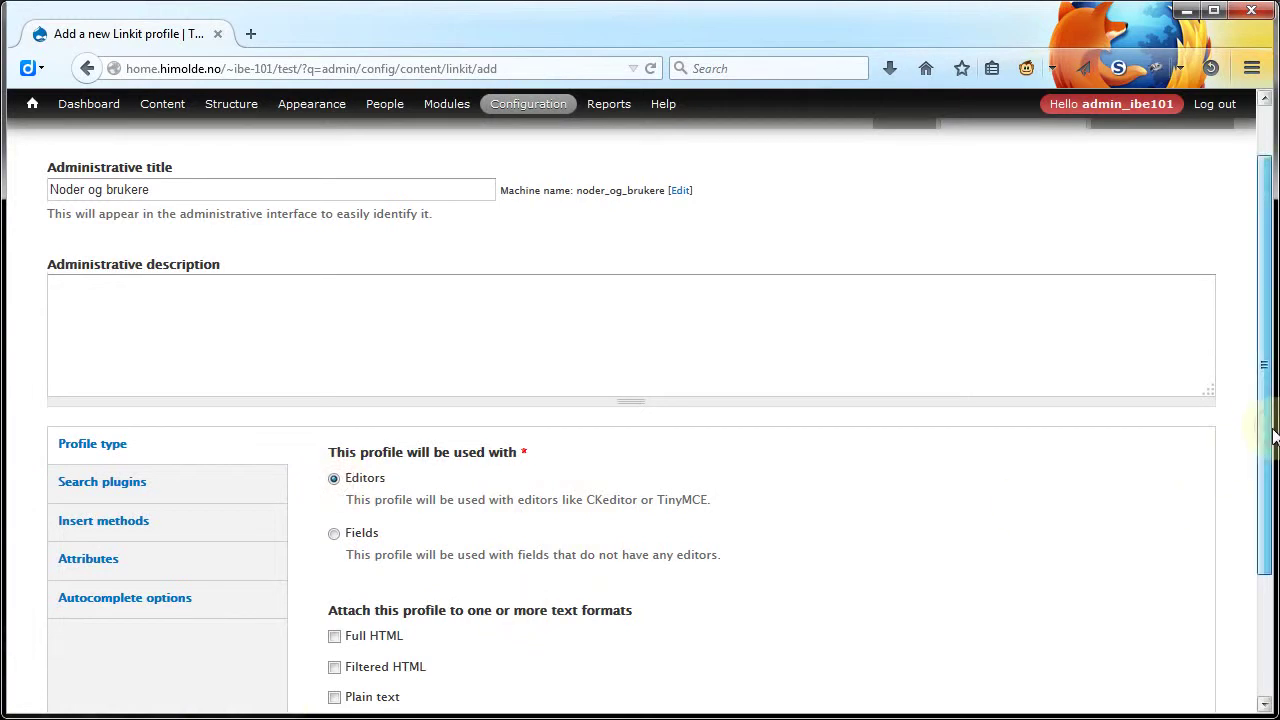
pyautogui.moveTo(1274, 432); pyautogui.dragTo(1271, 471)
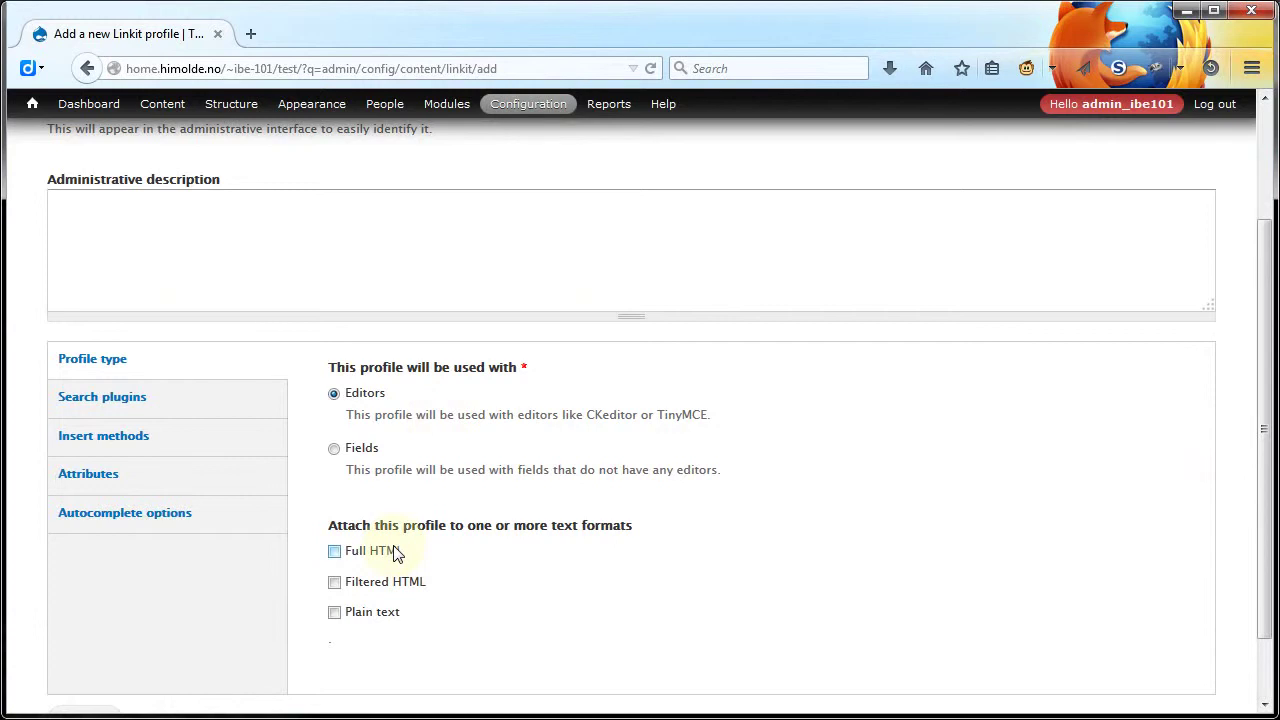
pyautogui.click(335, 552)
pyautogui.moveTo(1266, 440); pyautogui.dragTo(1266, 517)
pyautogui.click(89, 658)
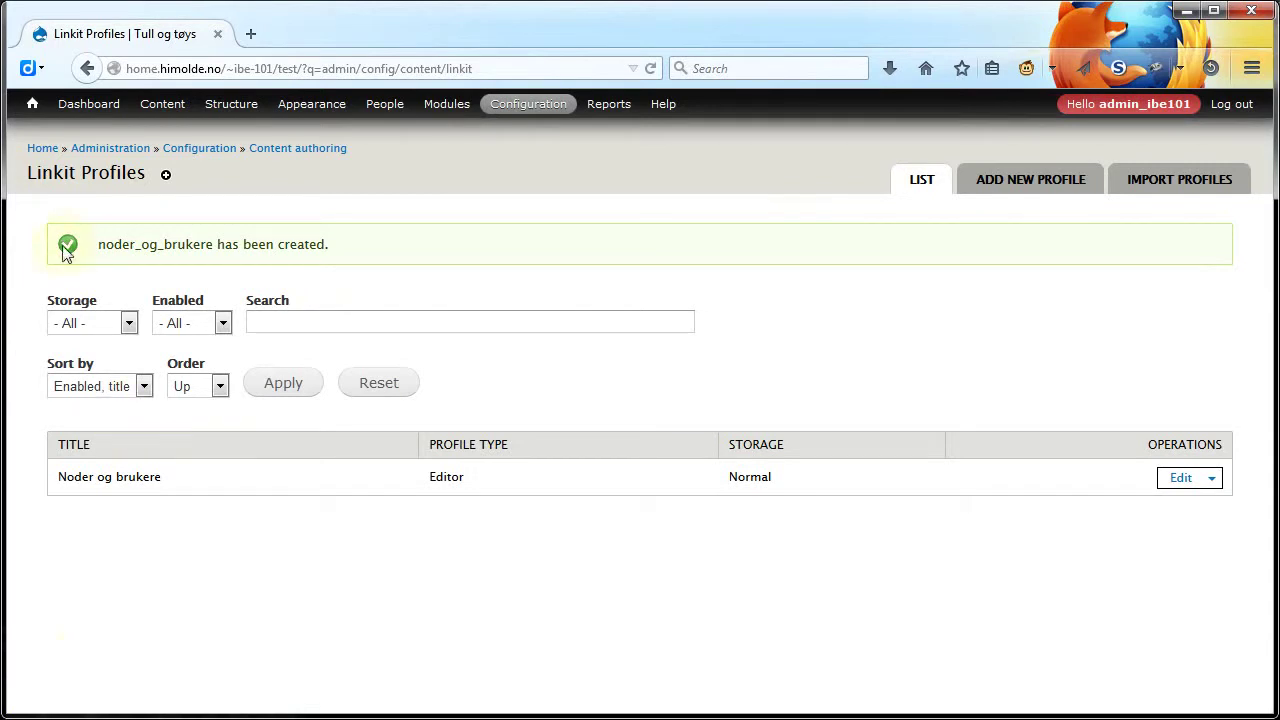
# Step: Open the form for a new article and inspect the body editor's standard link dialog without inserting a link
pyautogui.moveTo(143, 116)
pyautogui.moveTo(183, 132)
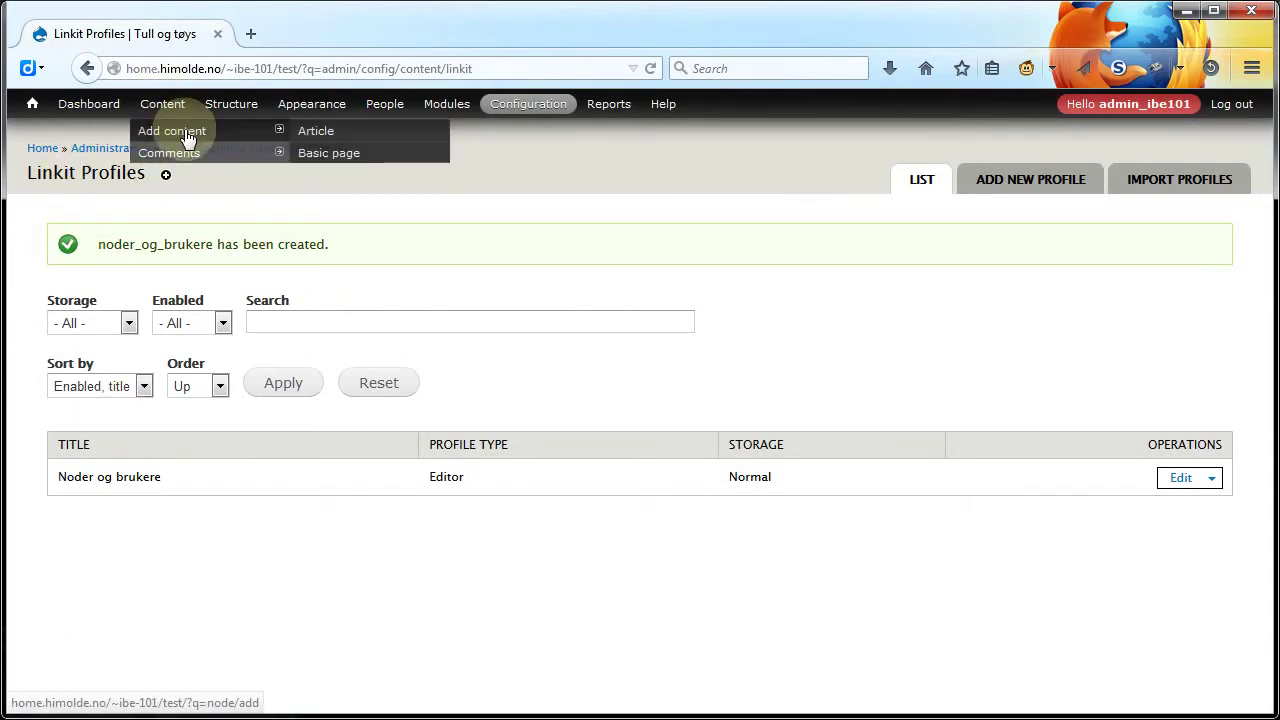
pyautogui.click(330, 136)
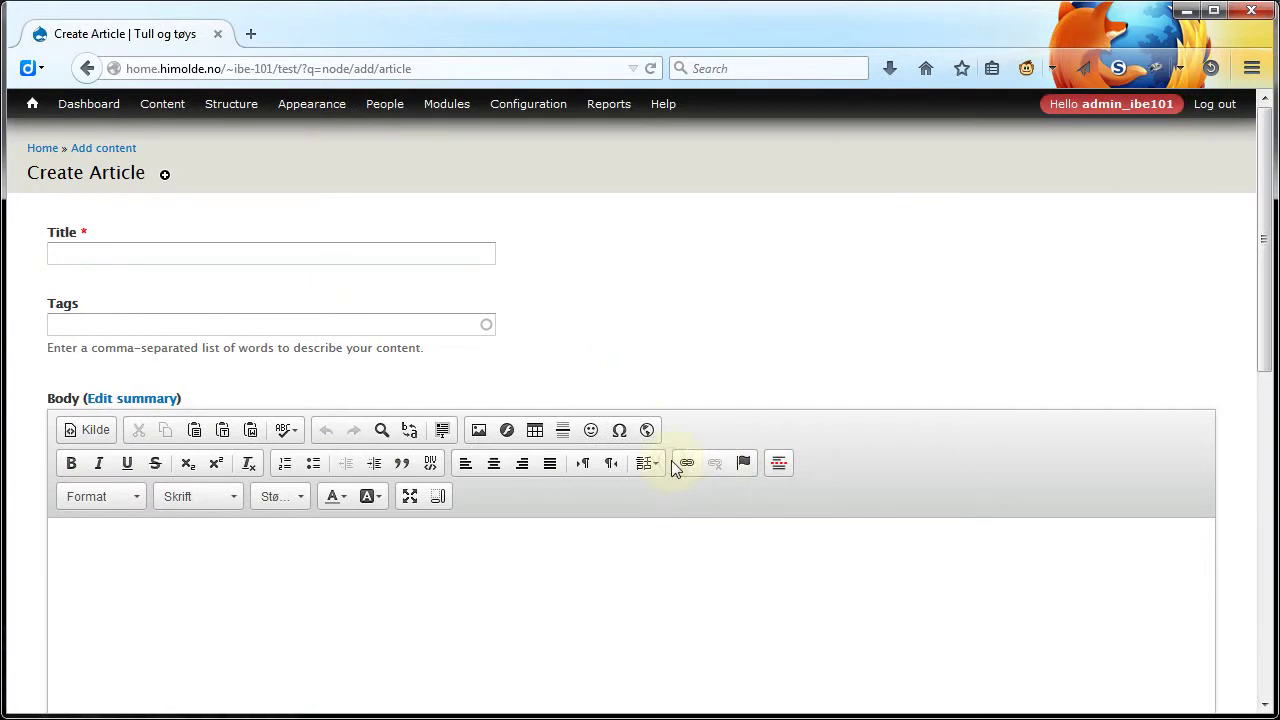
pyautogui.click(686, 465)
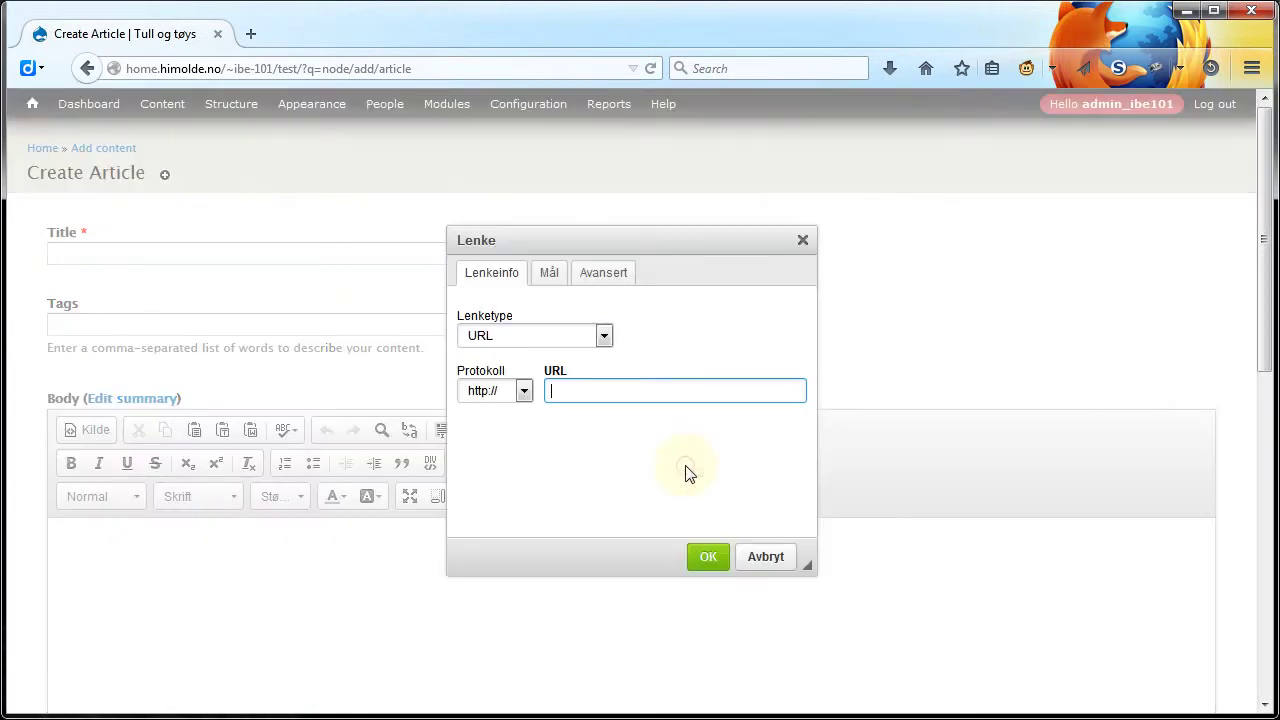
pyautogui.click(766, 558)
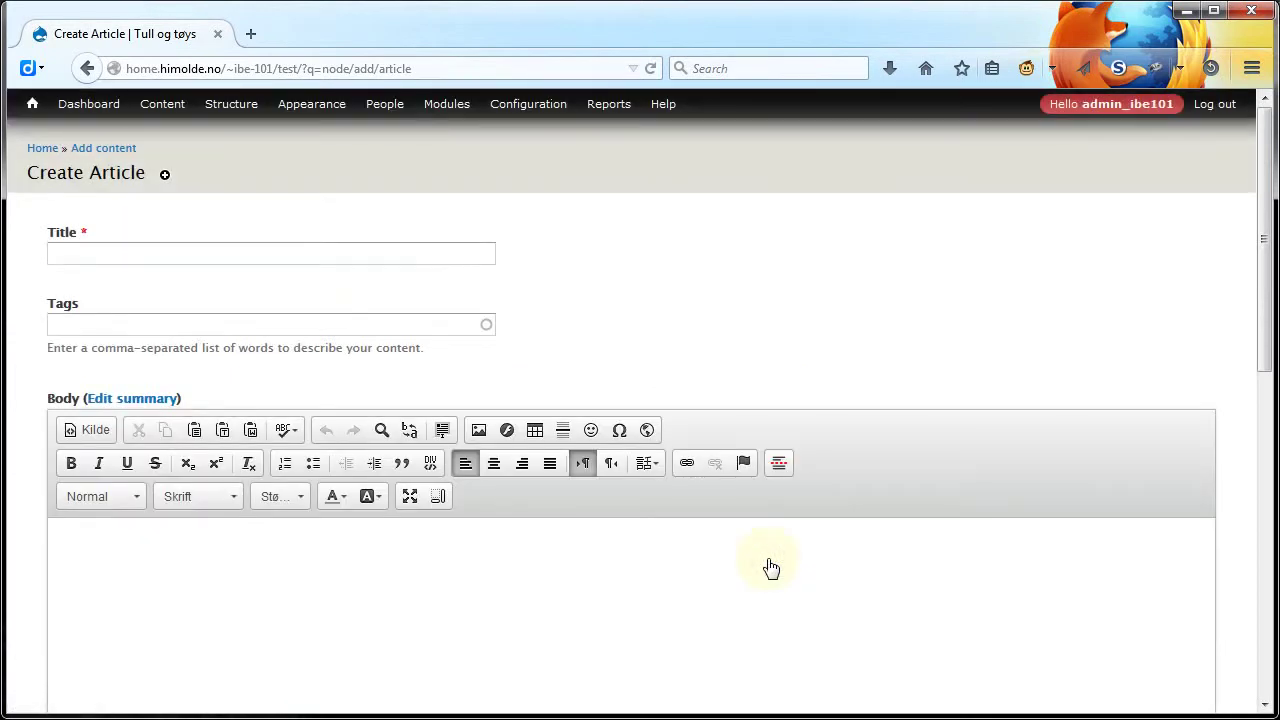
# Step: Find the CKEditor administration page by searching the admin pages for "cke" and open the Full profile for editing
pyautogui.hotkey('ctrl', 'l')
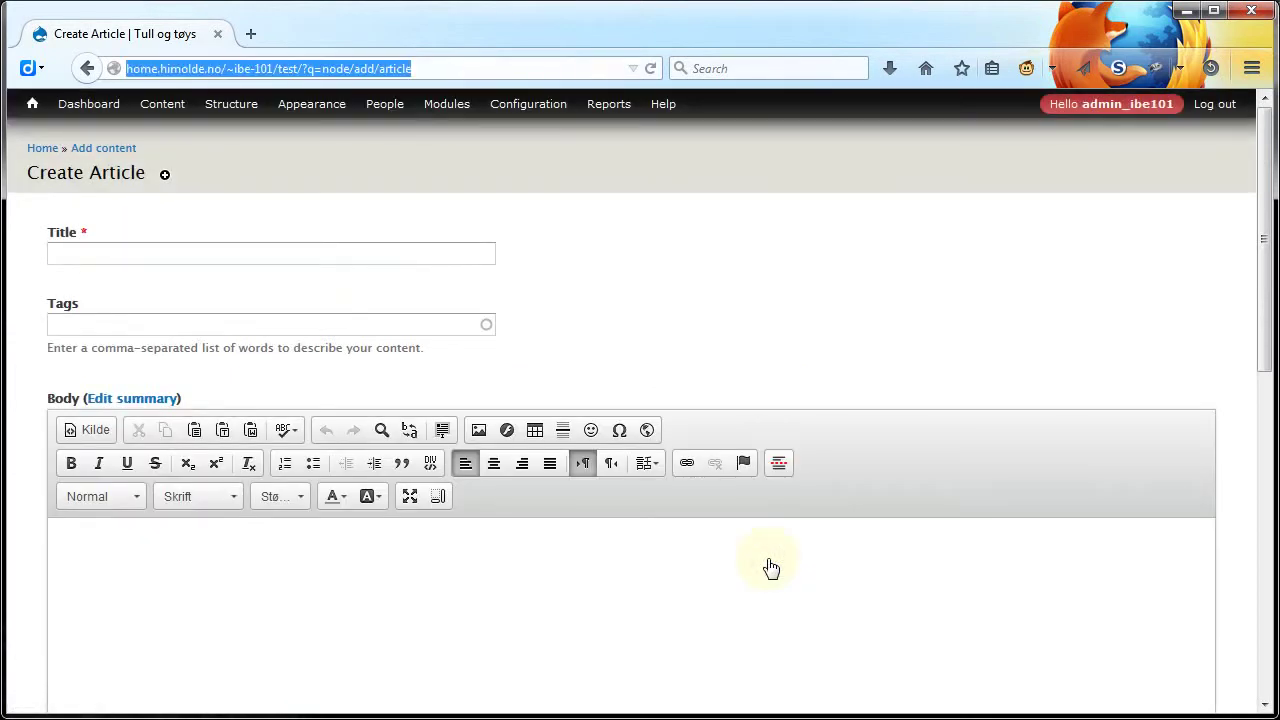
pyautogui.click(843, 403)
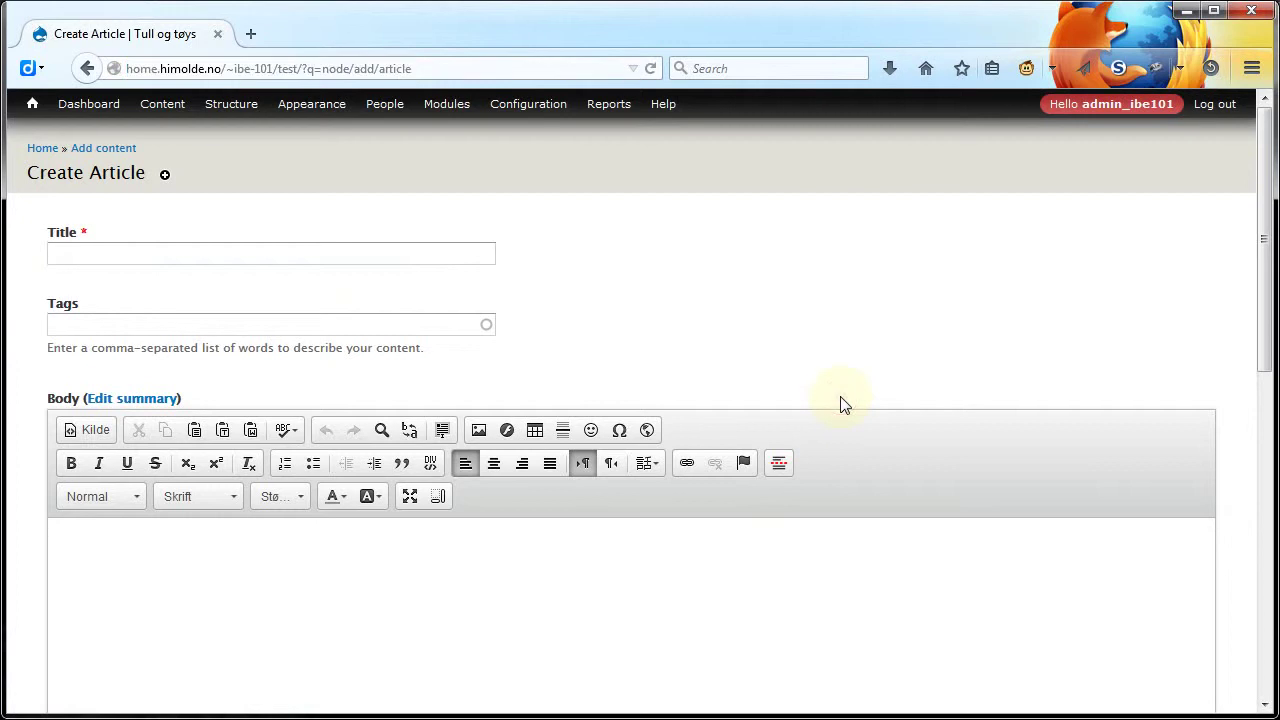
pyautogui.write('cke')
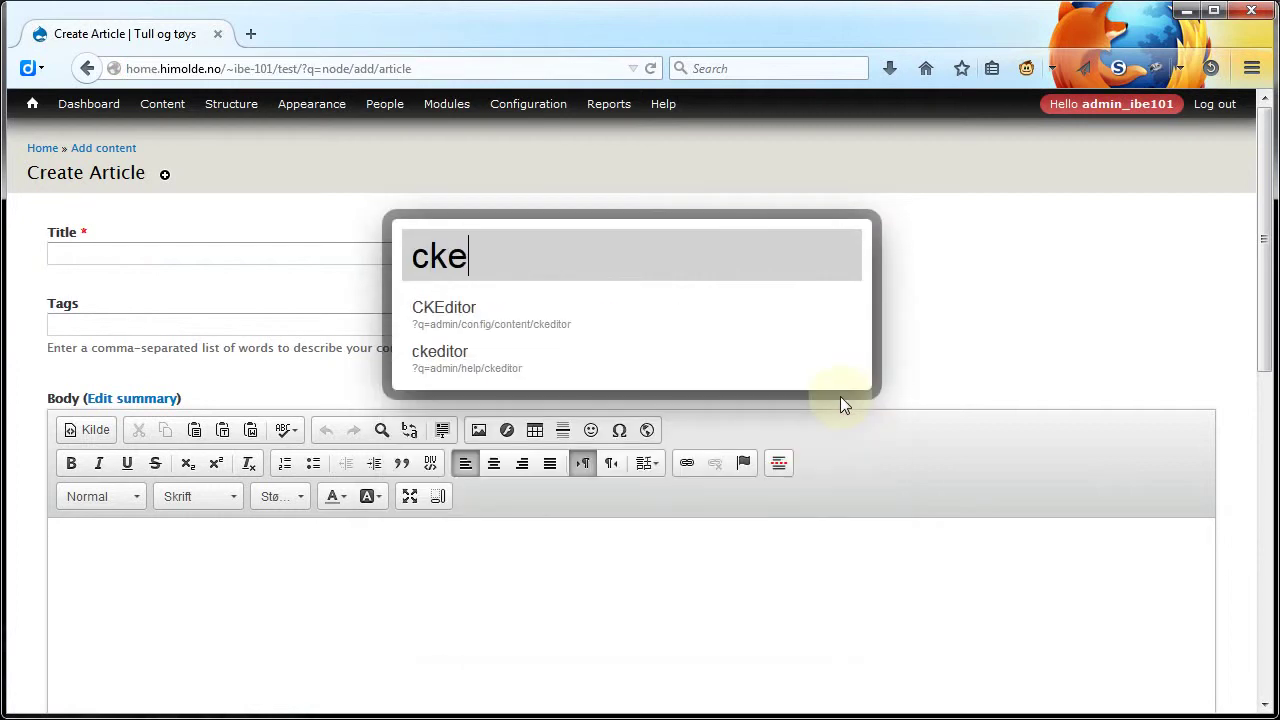
pyautogui.press('Return')
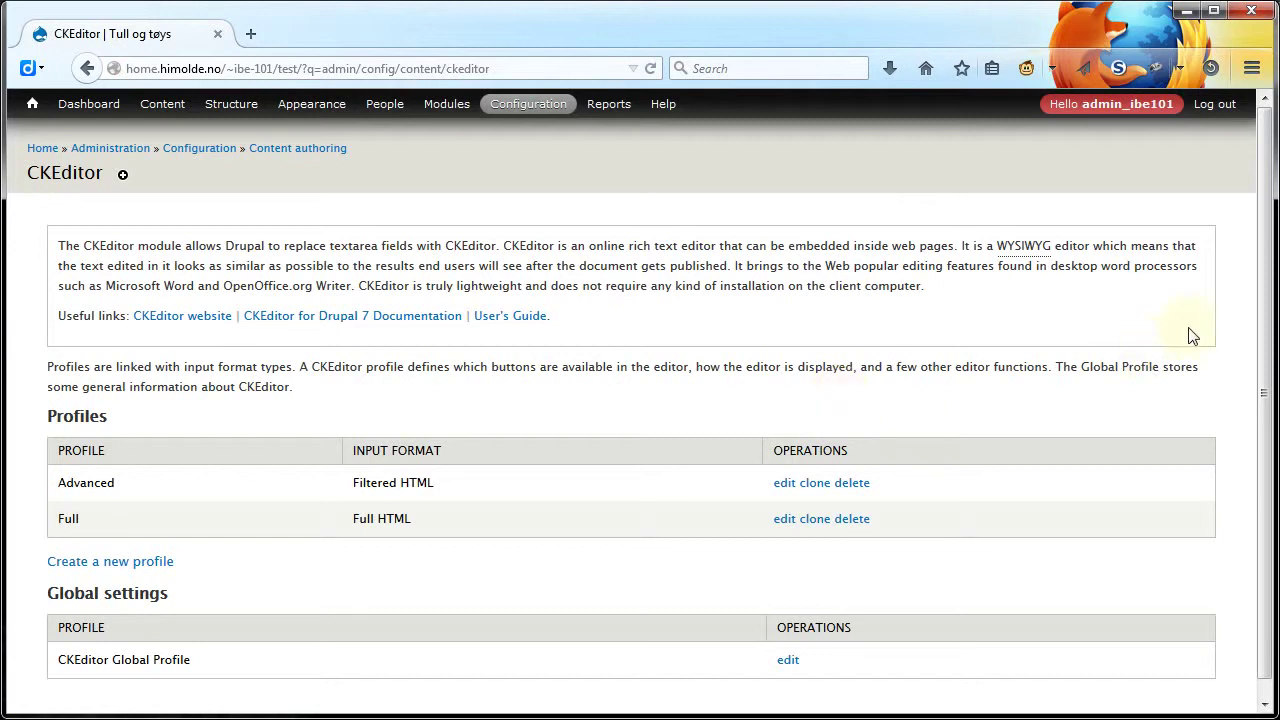
pyautogui.scroll(-1, 1268, 375)
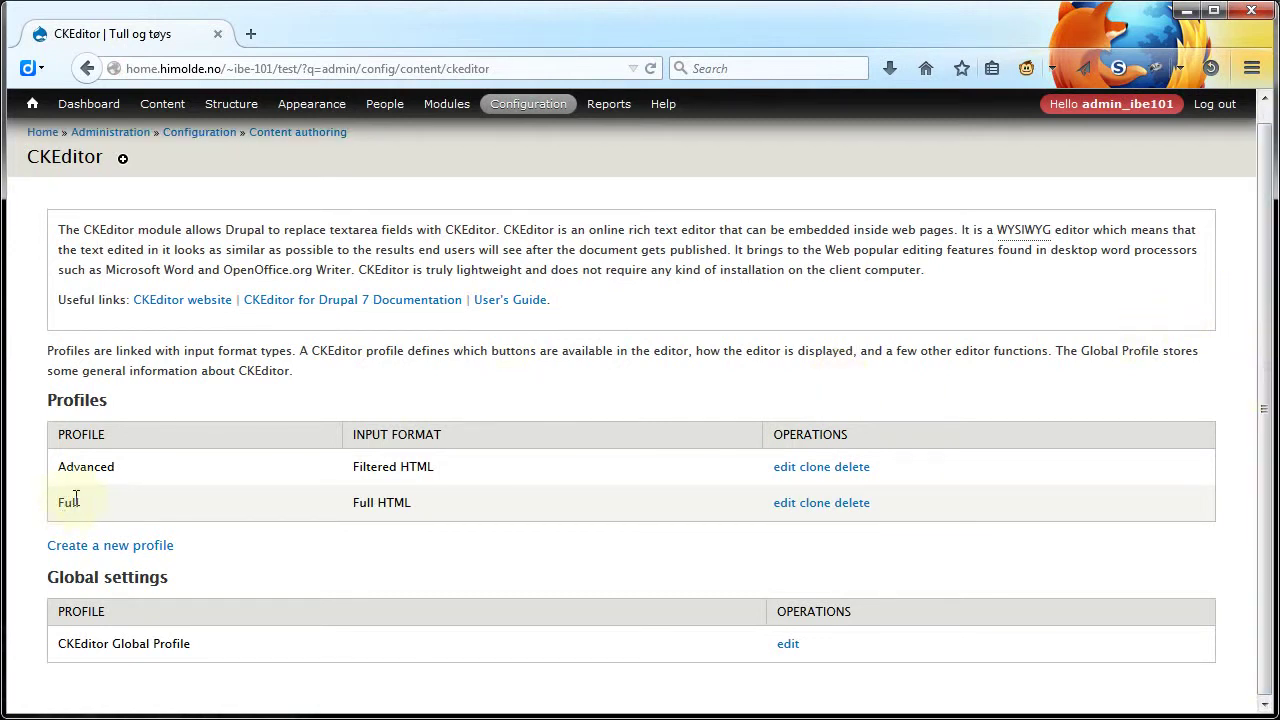
pyautogui.click(784, 503)
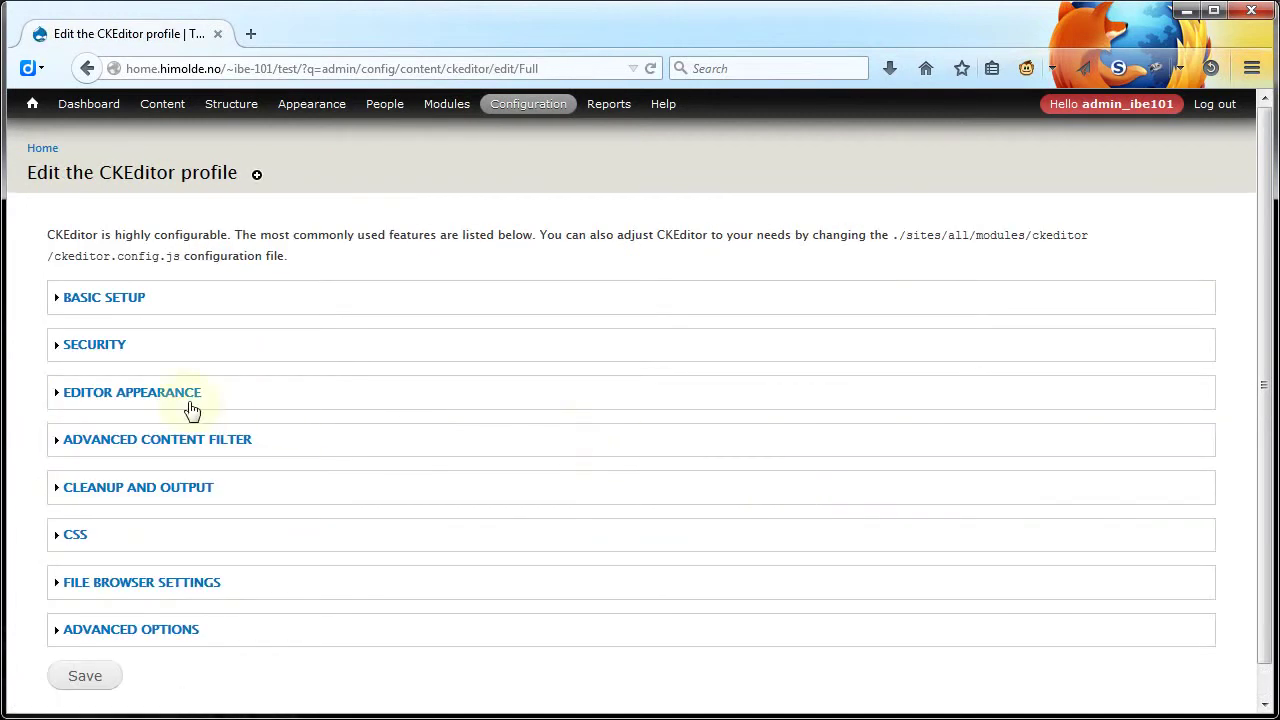
# Step: Open the Full profile's editor appearance settings and check that the Support for Linkit module plugin is enabled
pyautogui.click(180, 392)
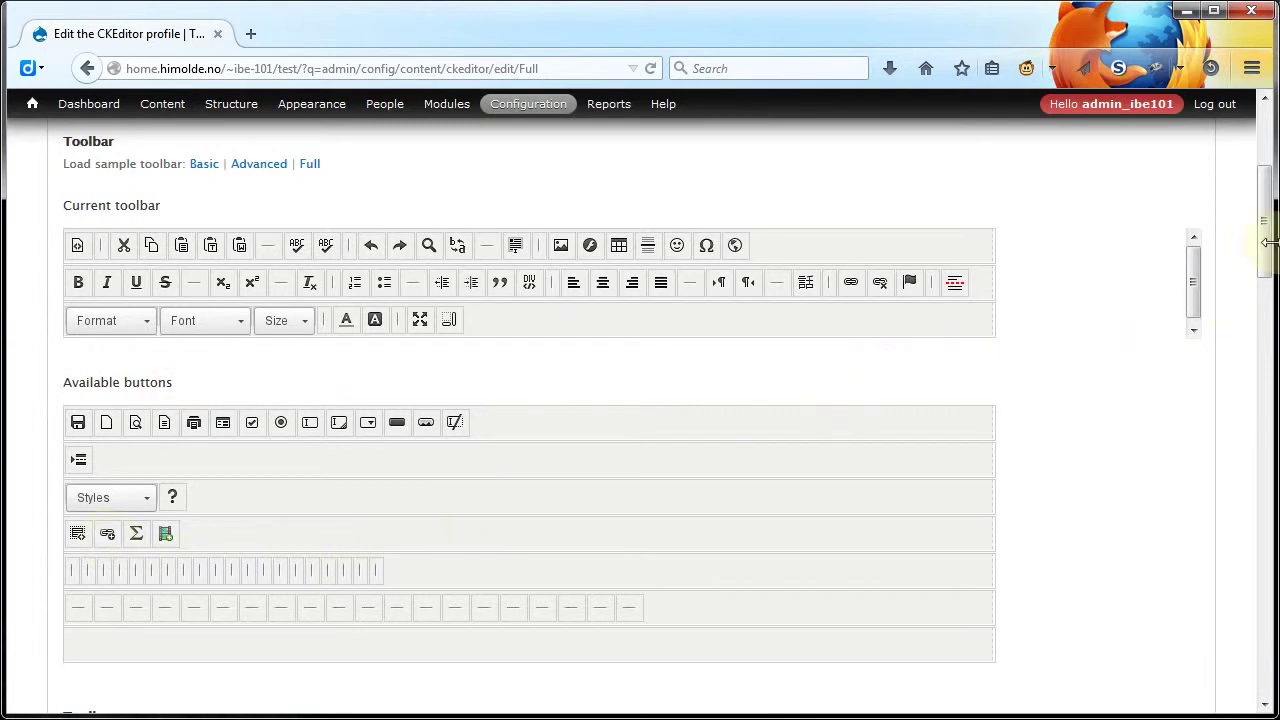
pyautogui.moveTo(1265, 248); pyautogui.dragTo(1257, 528)
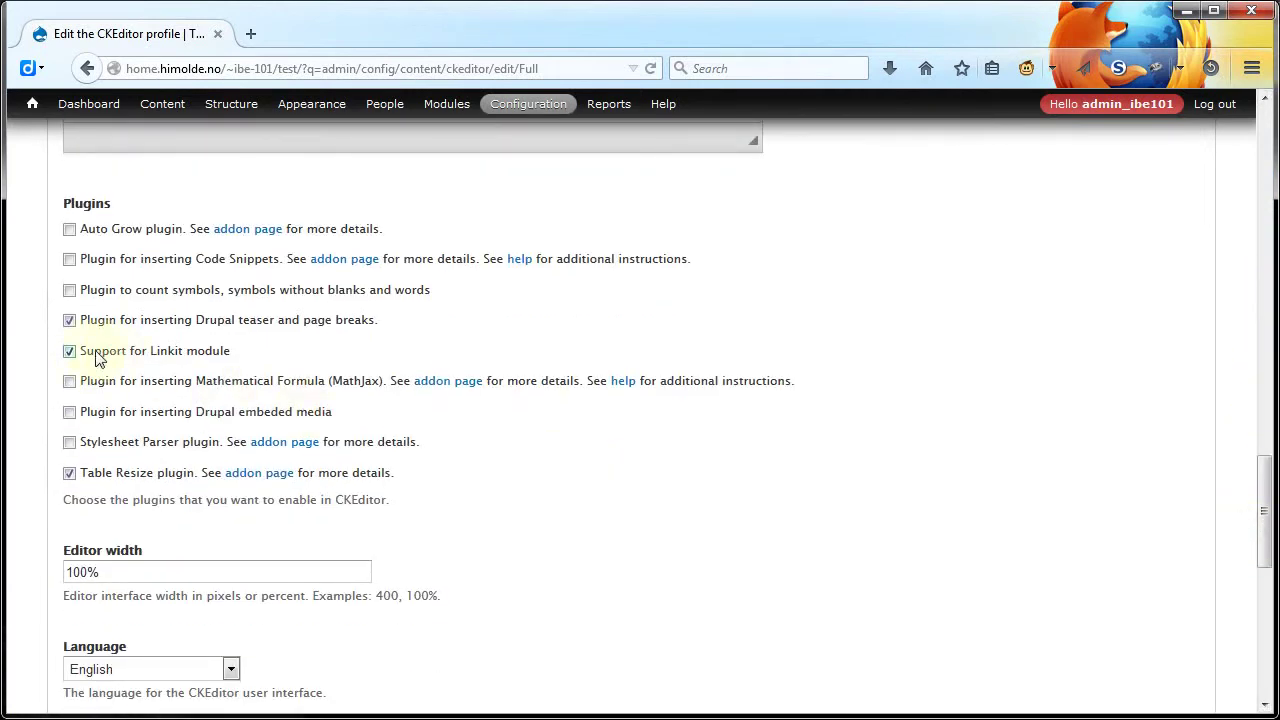
pyautogui.moveTo(234, 352); pyautogui.dragTo(83, 352)
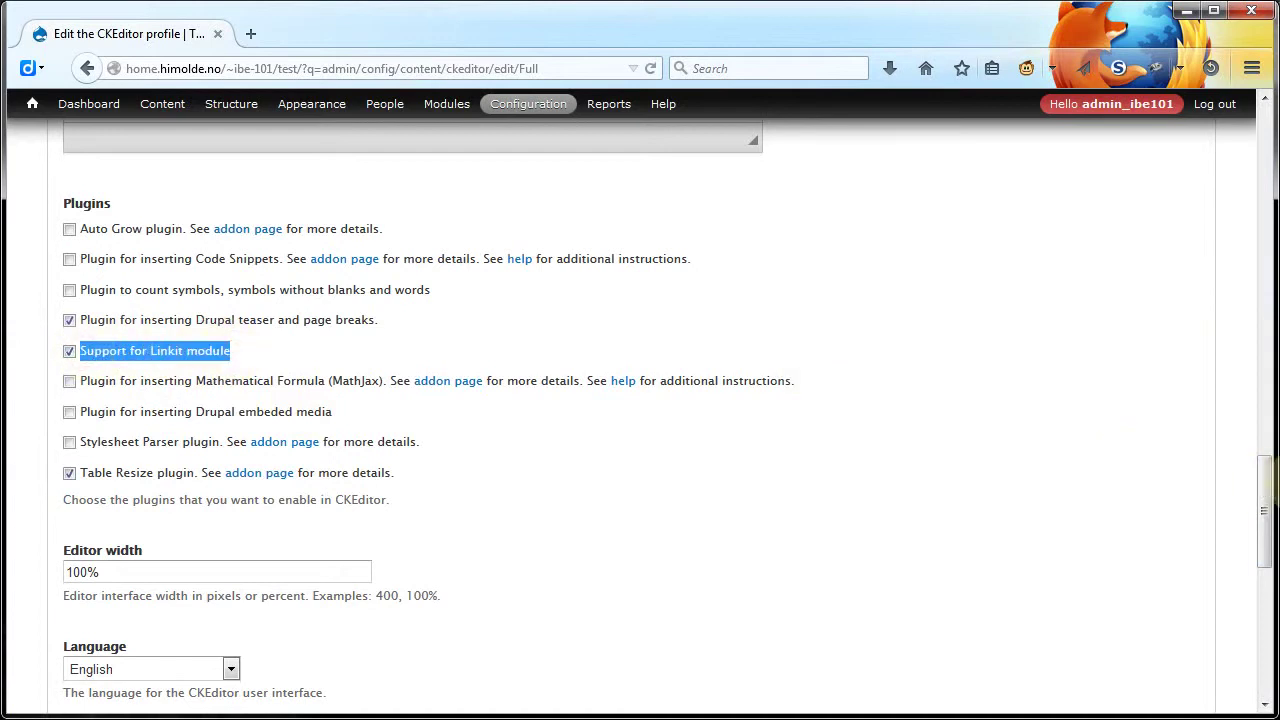
# Step: Add the Linkit button to the current toolbar just before the standard link button and save the CKEditor profile
pyautogui.moveTo(1263, 477); pyautogui.dragTo(1269, 204)
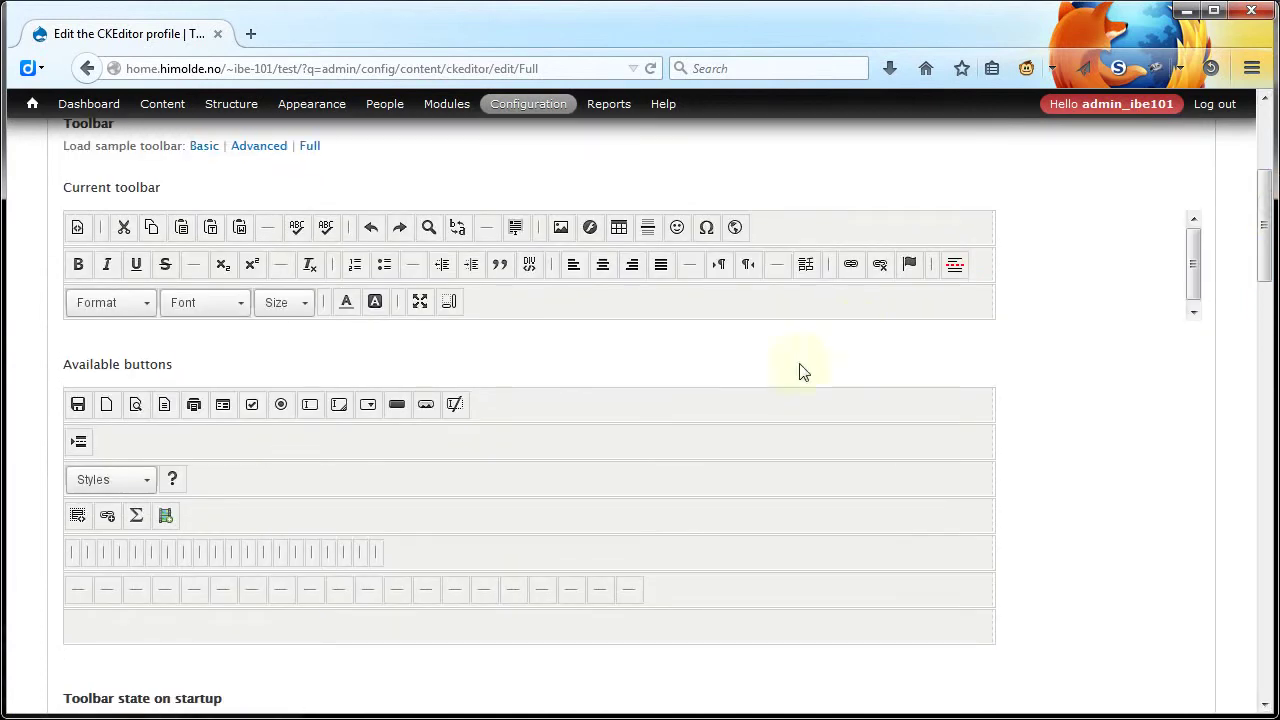
pyautogui.moveTo(108, 515); pyautogui.dragTo(846, 268)
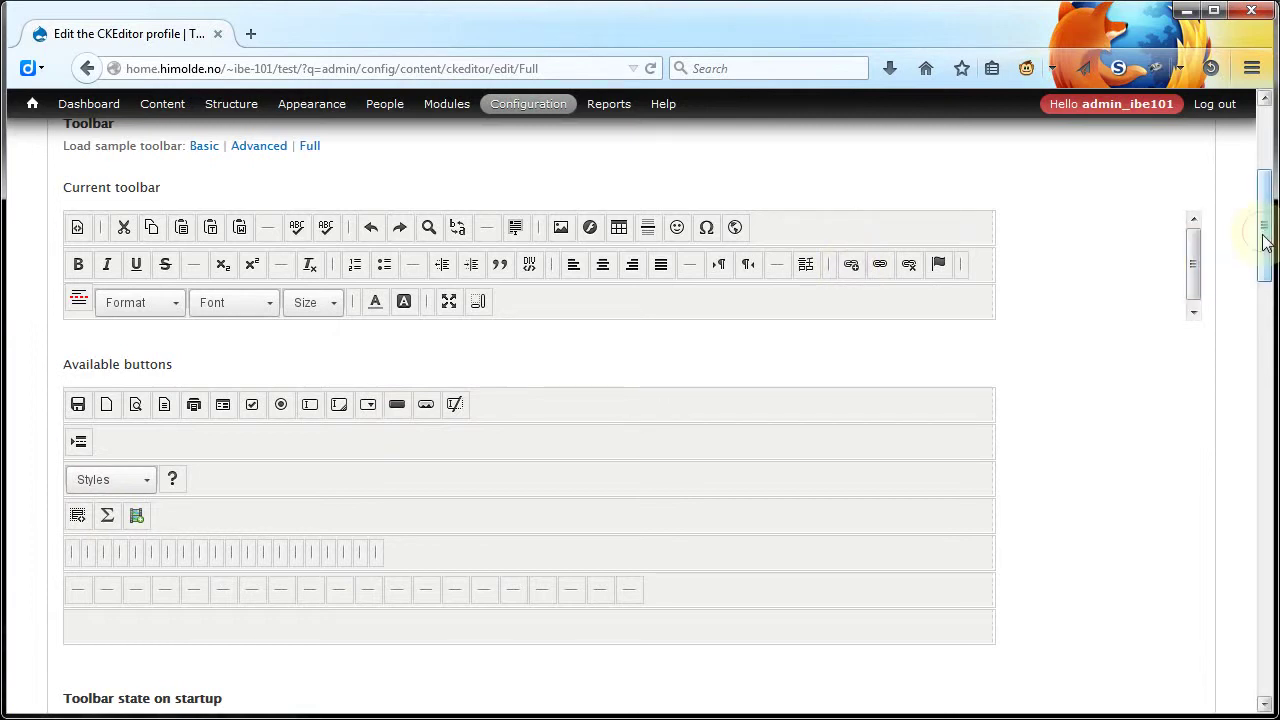
pyautogui.moveTo(1266, 243); pyautogui.dragTo(1230, 631)
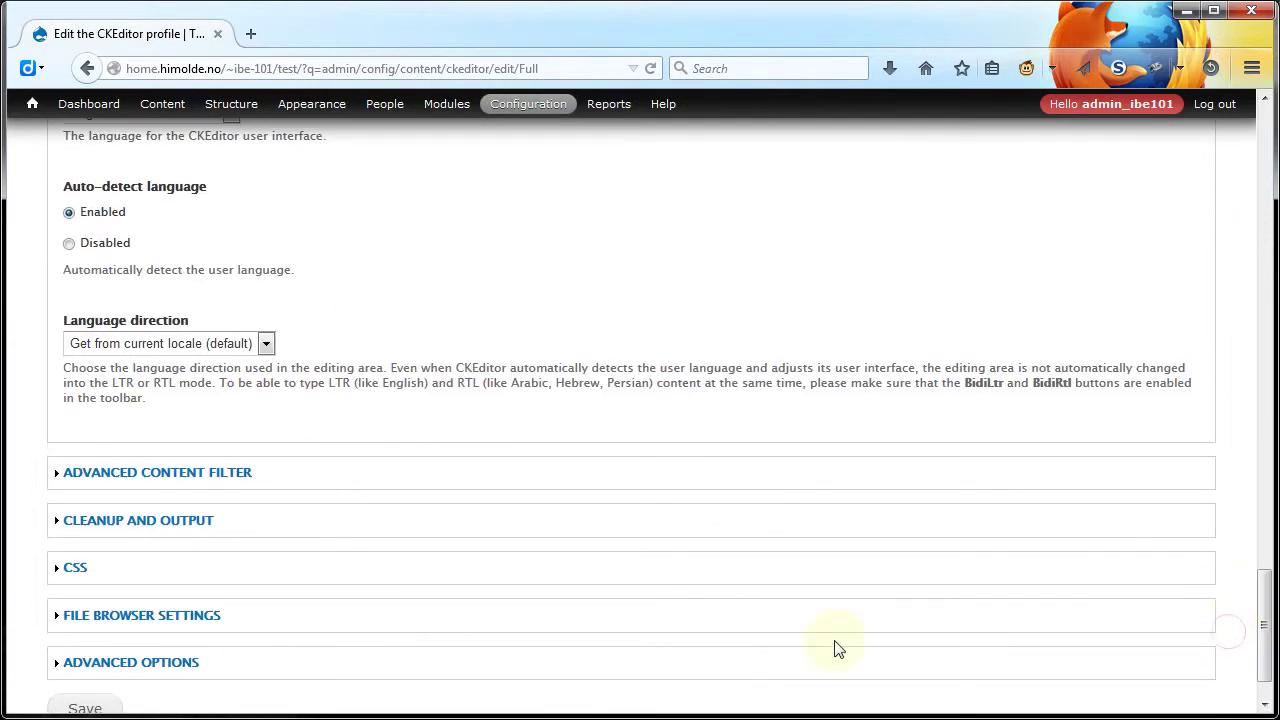
pyautogui.click(86, 707)
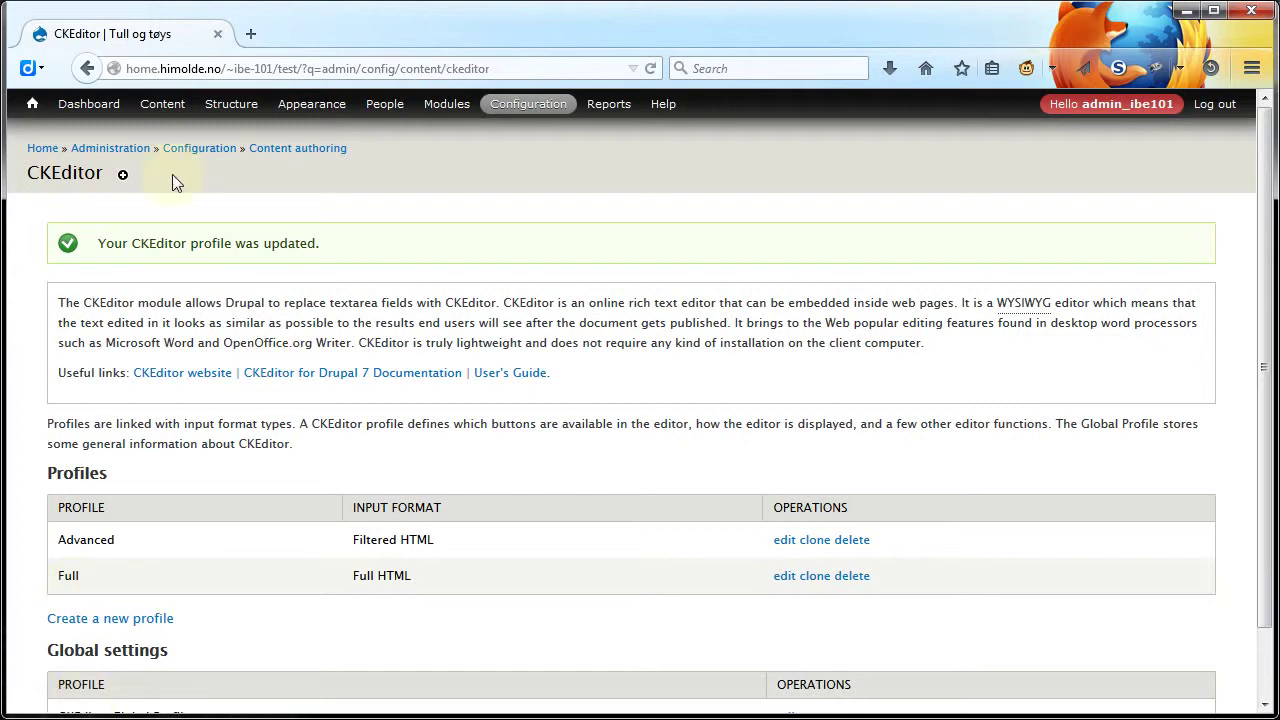
# Step: Open the Lenketest article for editing from the site's home page and add the line "Node 2" below "Drupal sti"
pyautogui.click(24, 108)
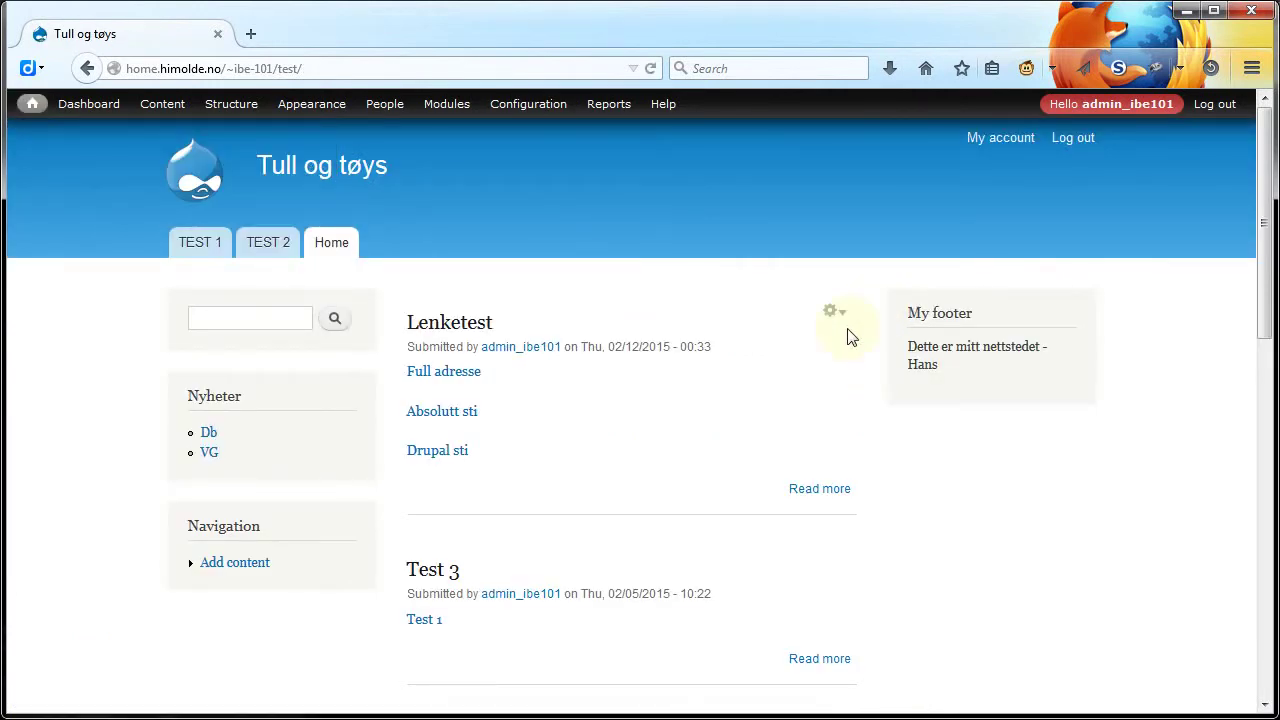
pyautogui.click(836, 312)
pyautogui.click(825, 336)
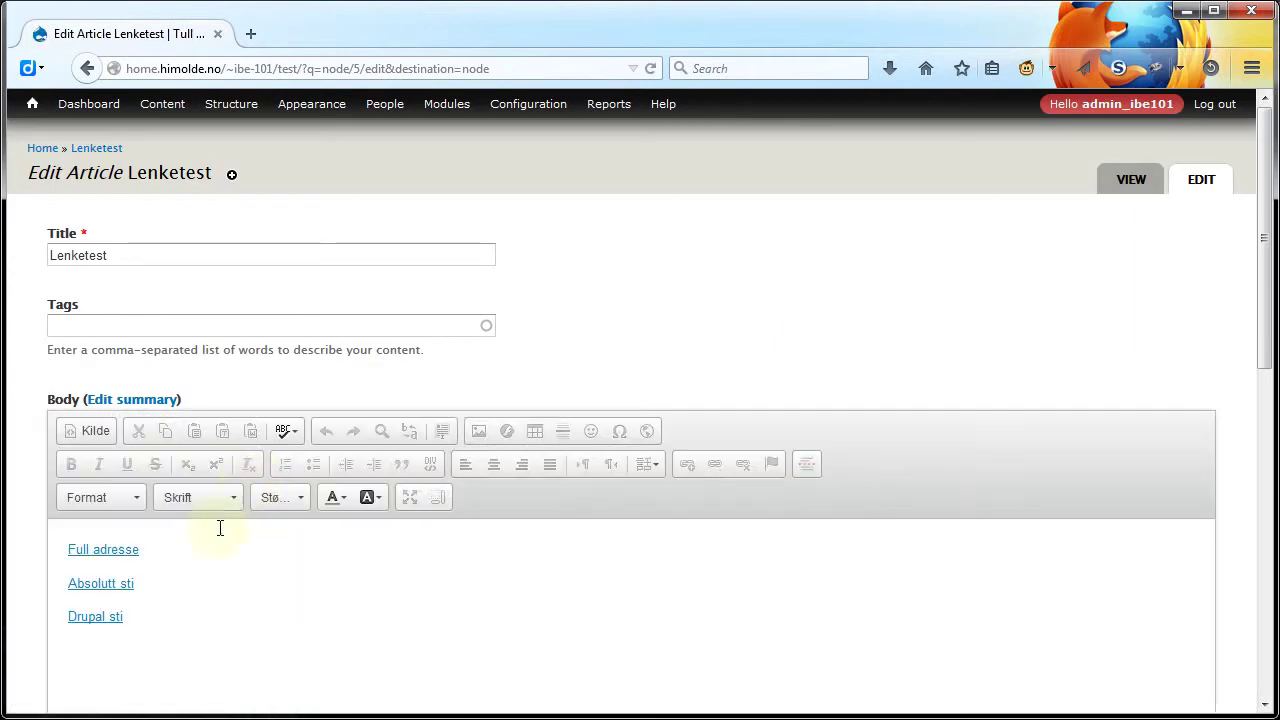
pyautogui.click(171, 617)
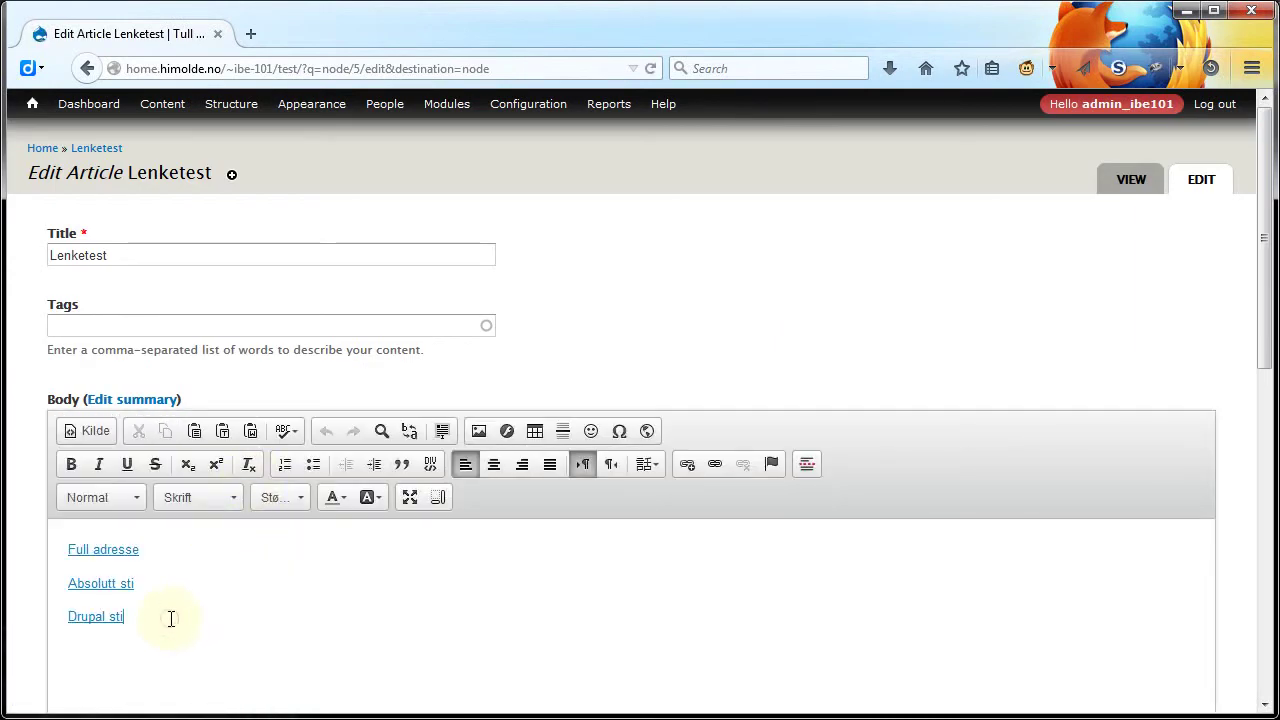
pyautogui.write('Node 2')
# Step: Try linking the "Node 2" text to the Test 2 node with Linkit by searching for "test 2"
pyautogui.hotkey('shift', 'Left')
pyautogui.hotkey('shift', 'Left')
pyautogui.hotkey('shift', 'Left')
pyautogui.hotkey('shift', 'Left')
pyautogui.hotkey('shift', 'Left')
pyautogui.hotkey('shift', 'Left')
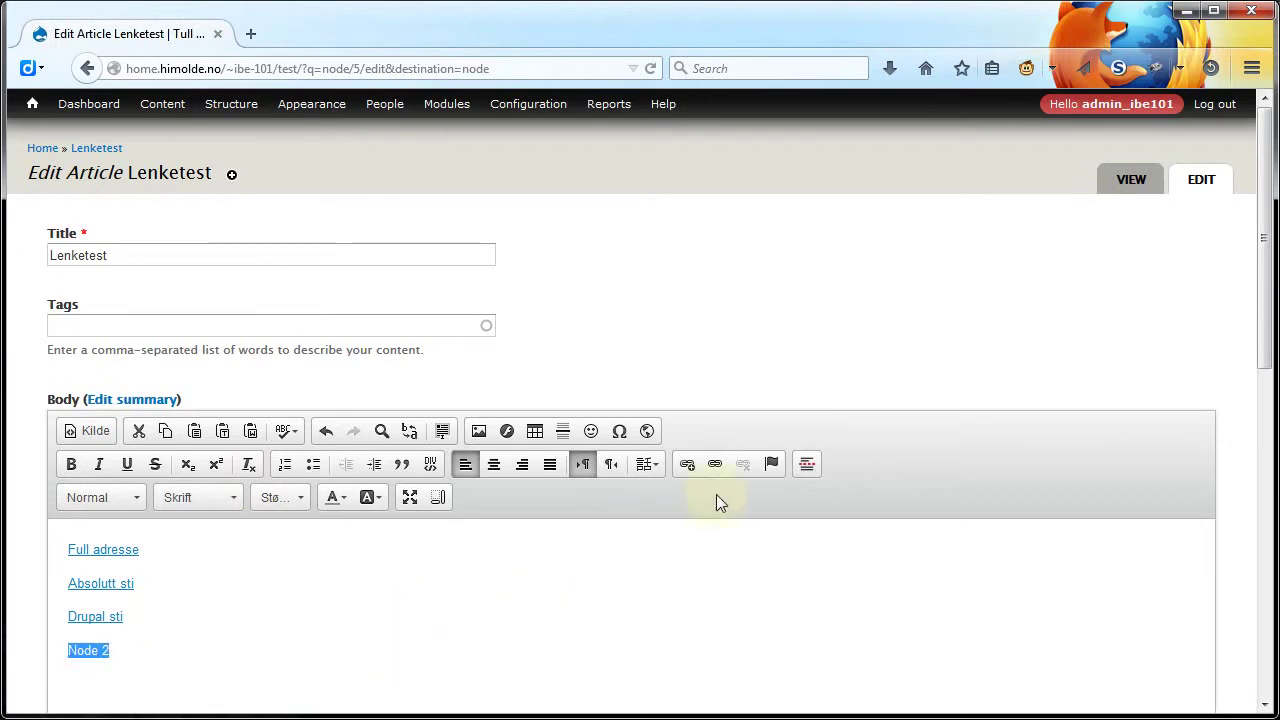
pyautogui.click(687, 466)
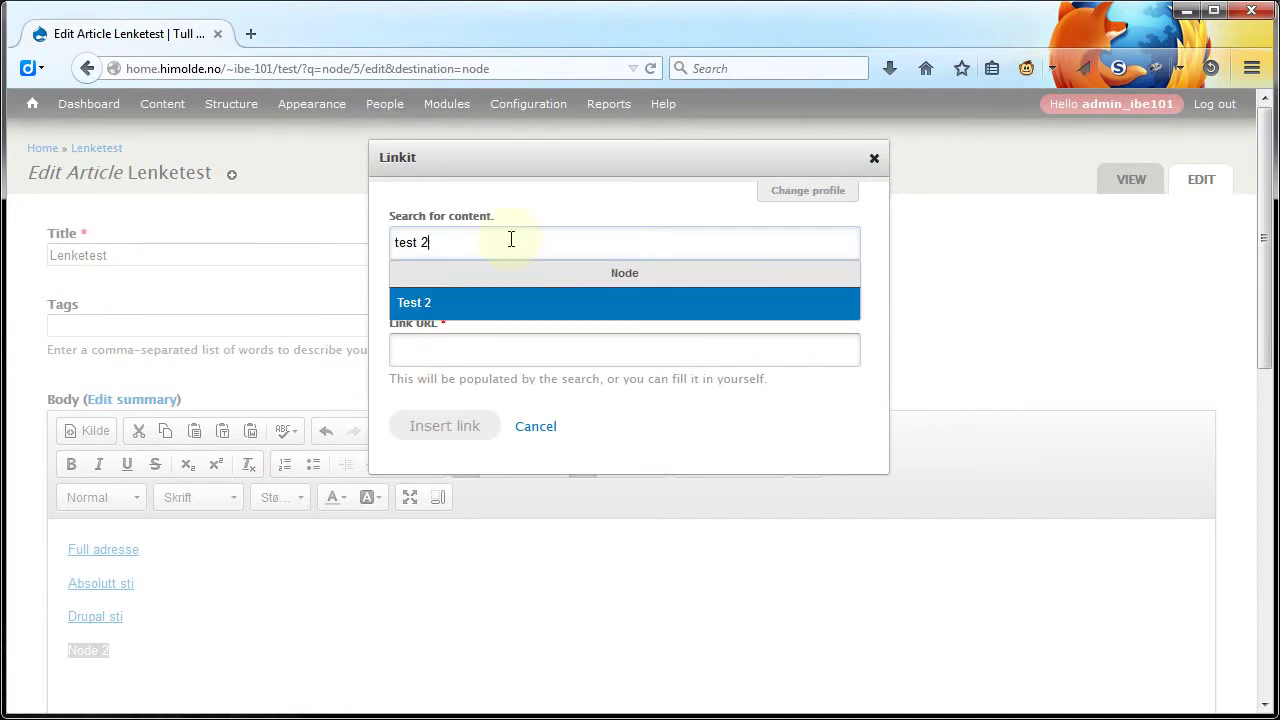
pyautogui.click(433, 303)
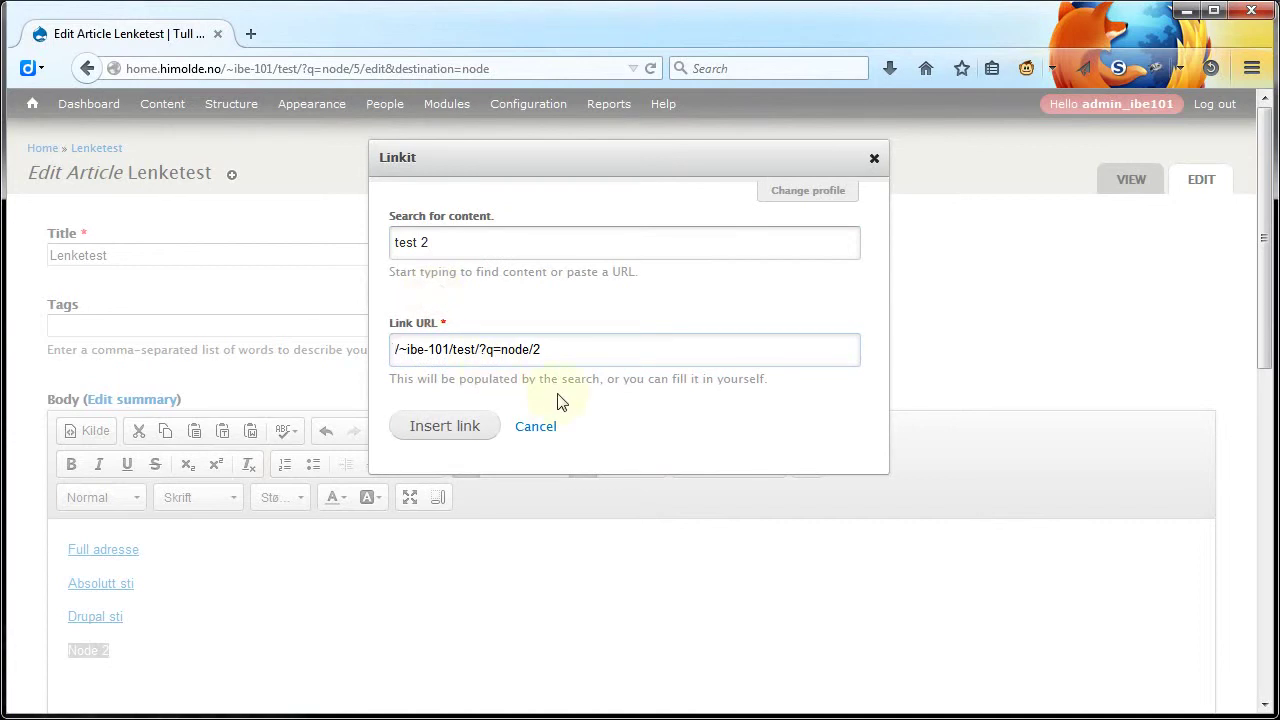
pyautogui.click(449, 428)
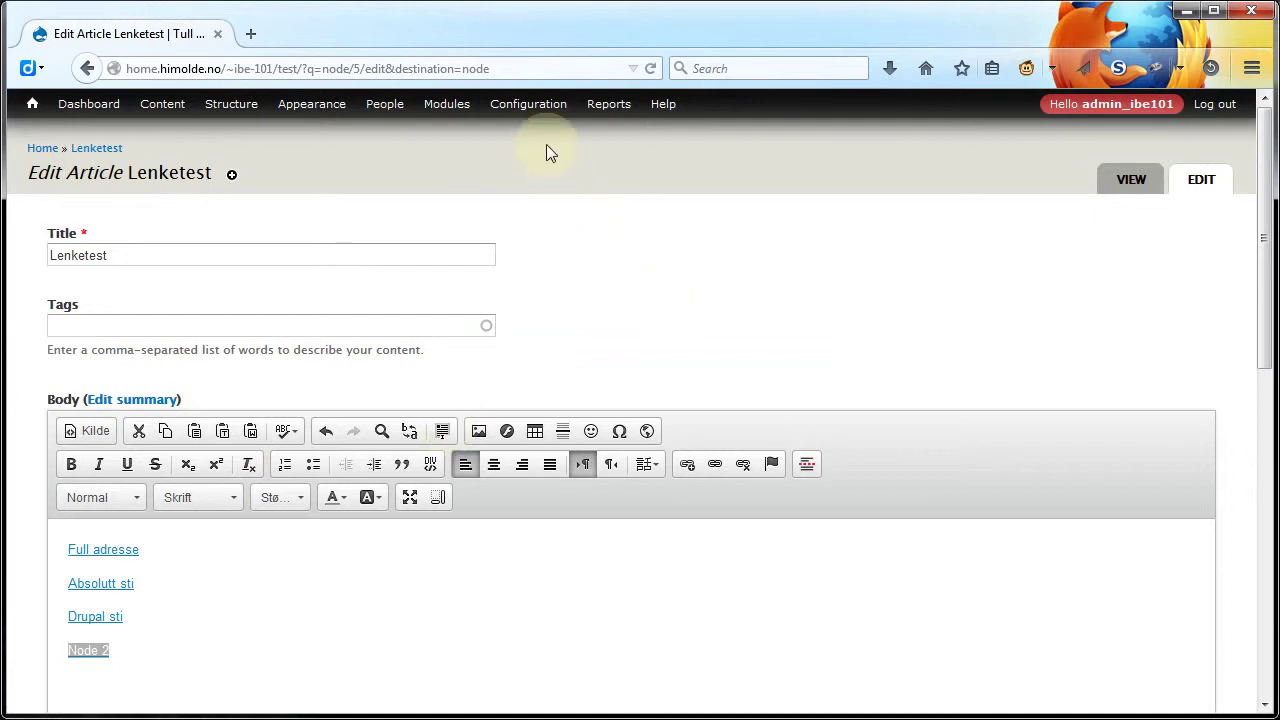
# Step: Go to the Linkit profiles administration page and open the "Noder og brukere" profile for editing
pyautogui.moveTo(528, 106)
pyautogui.moveTo(545, 155)
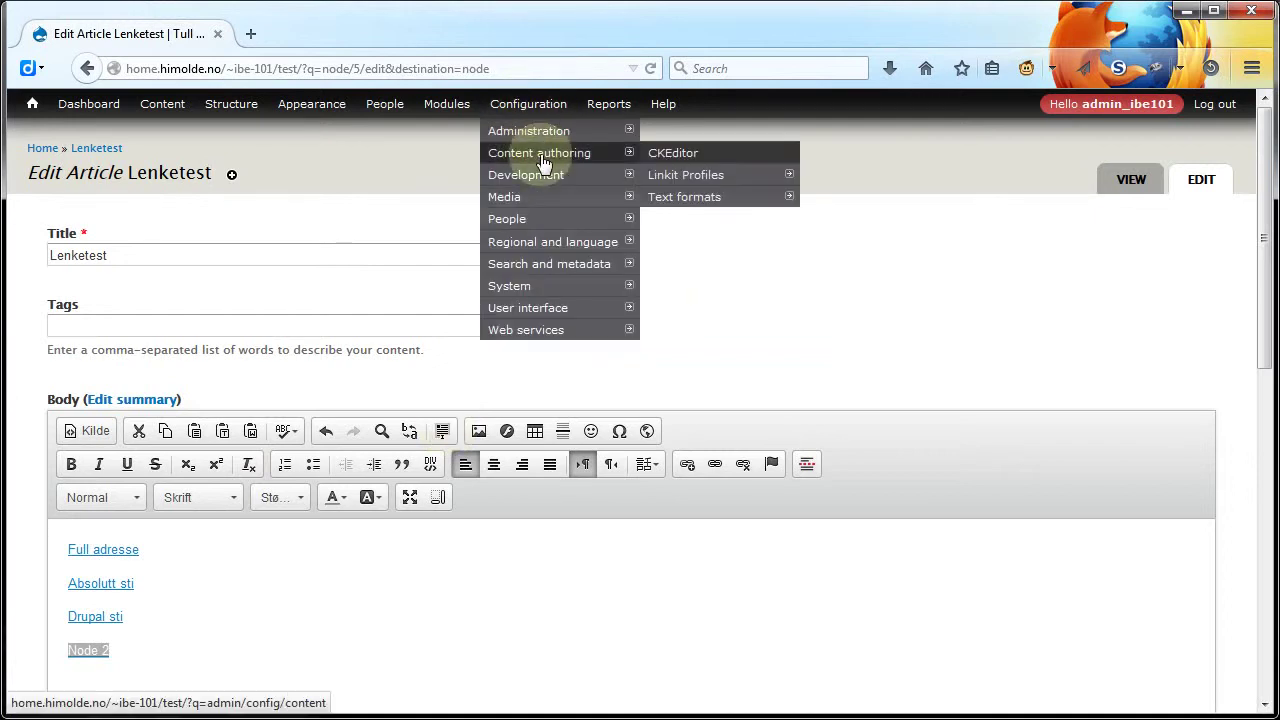
pyautogui.moveTo(686, 175)
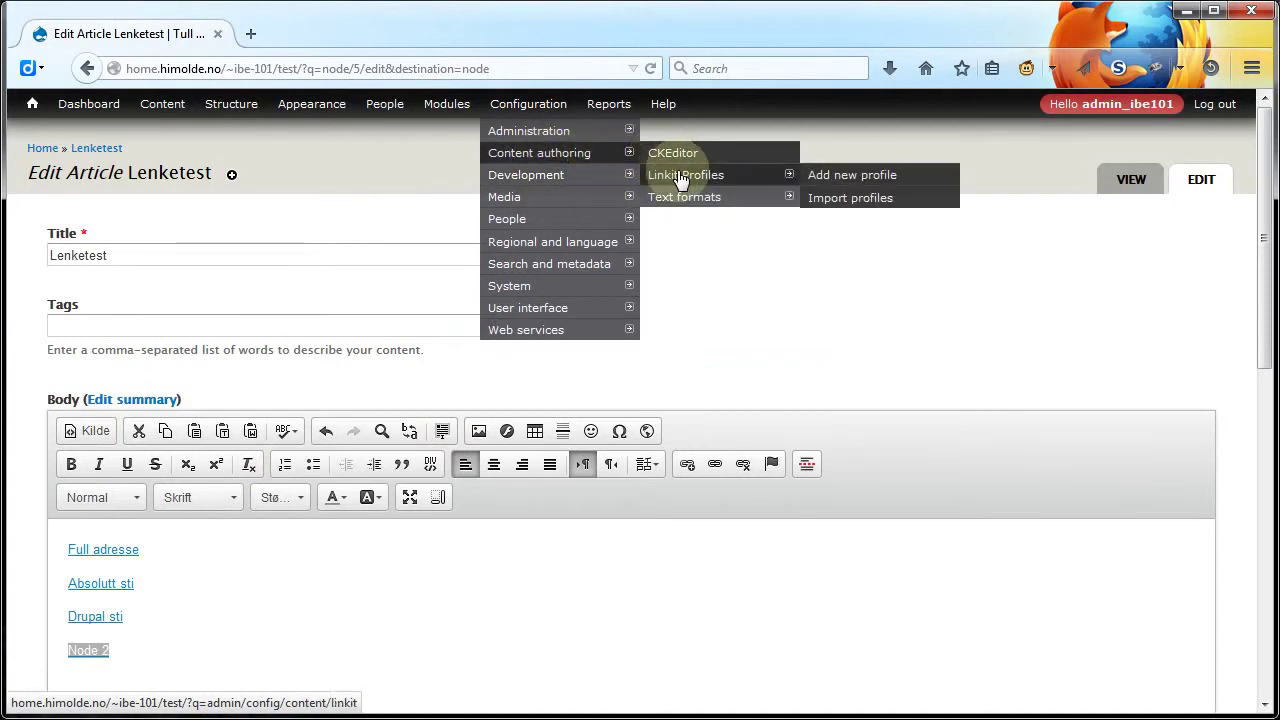
pyautogui.click(787, 181)
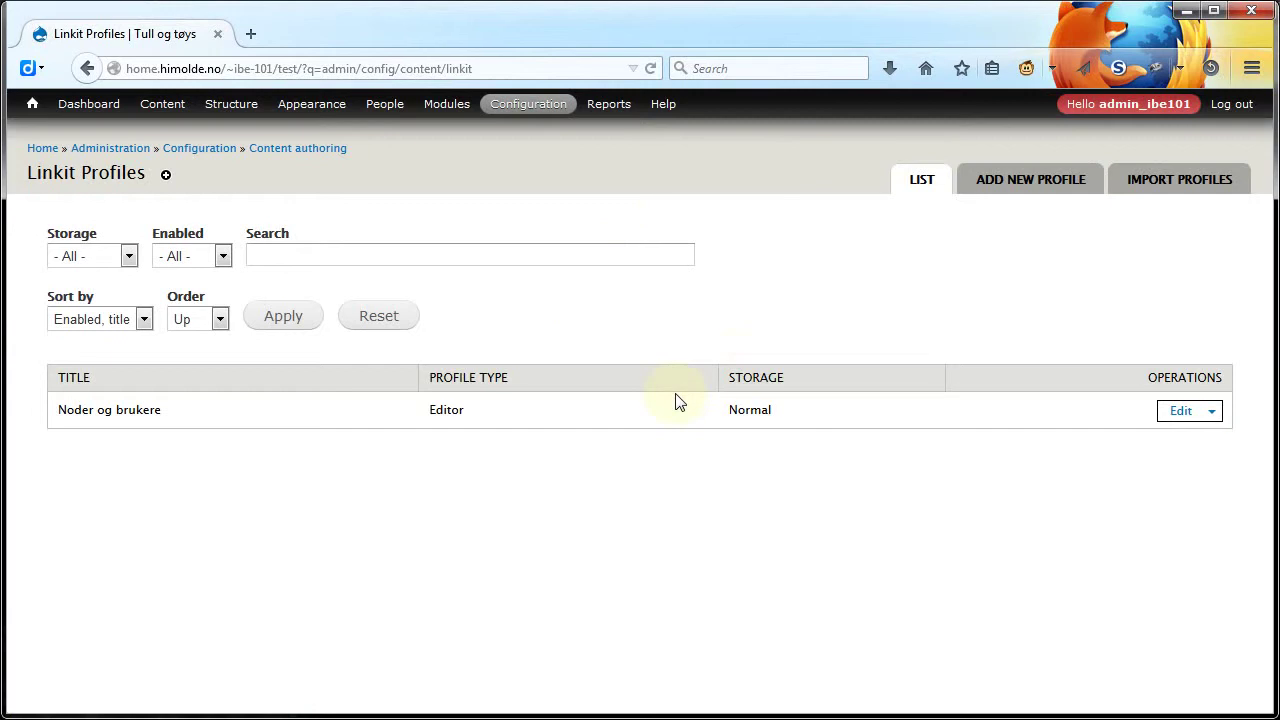
pyautogui.click(1182, 416)
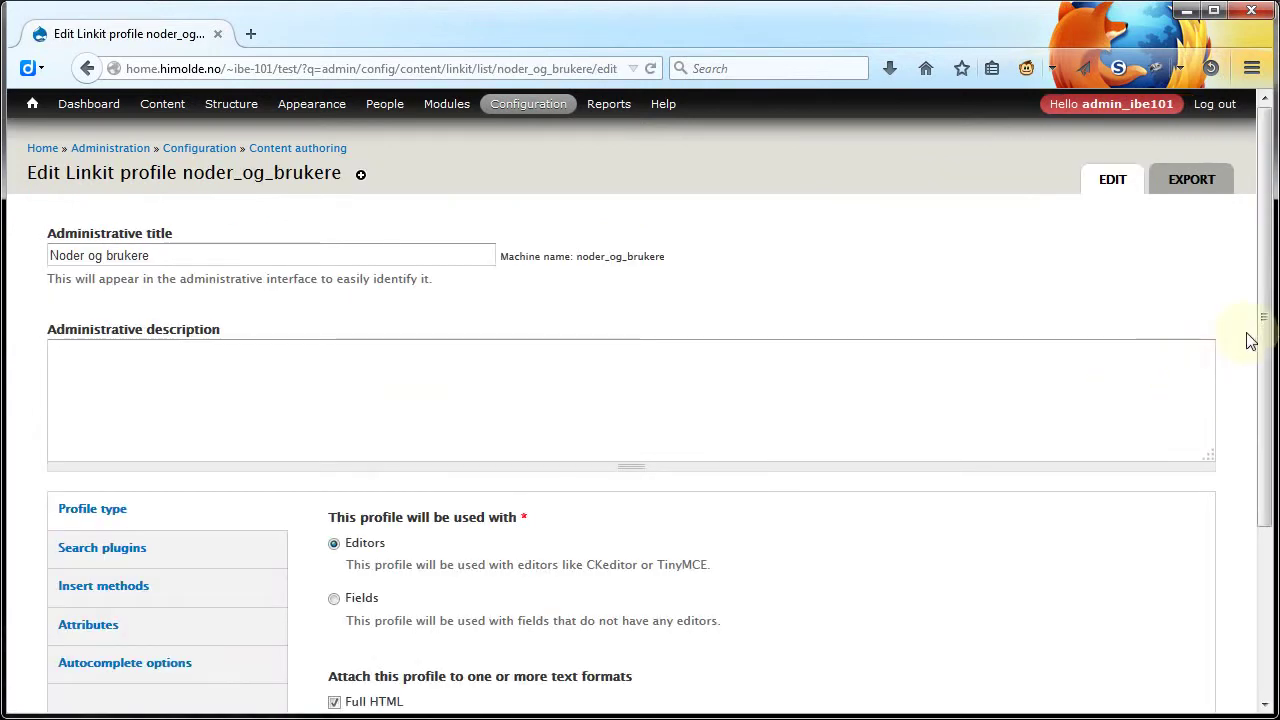
# Step: Set the Linkit profile's insert method to "Raw paths" and save the profile
pyautogui.scroll(-2, 1260, 337)
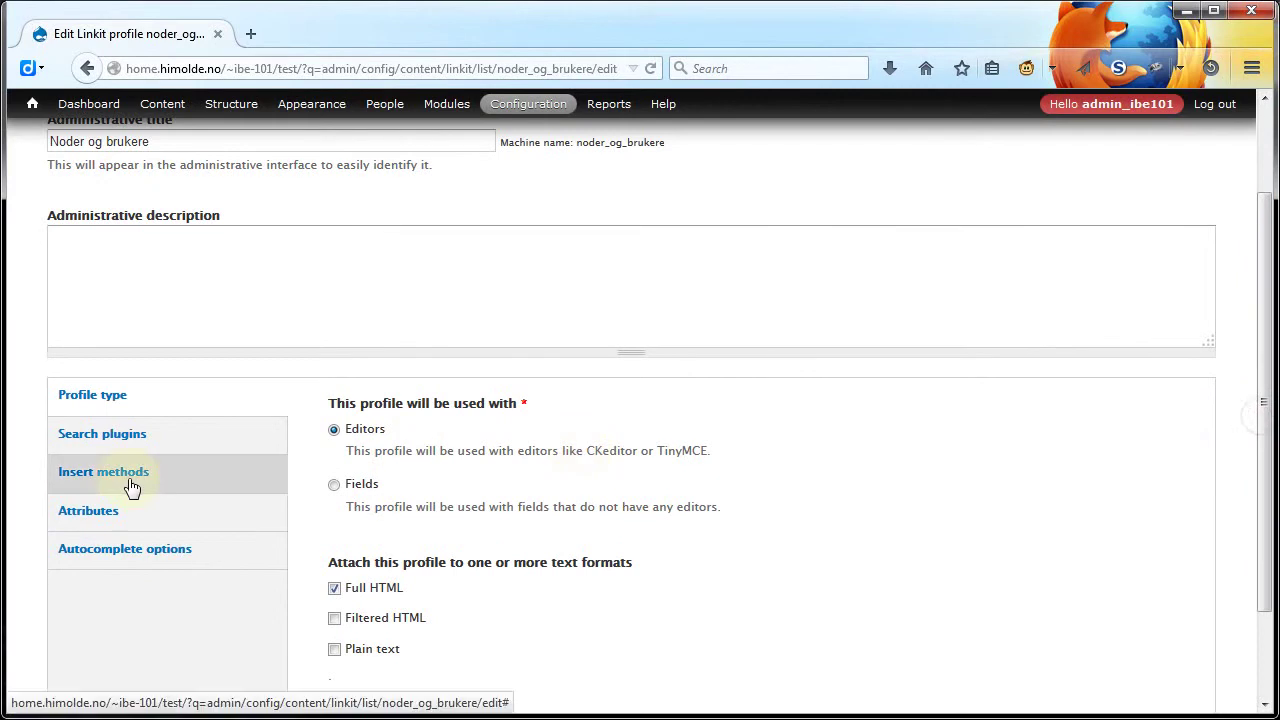
pyautogui.click(107, 471)
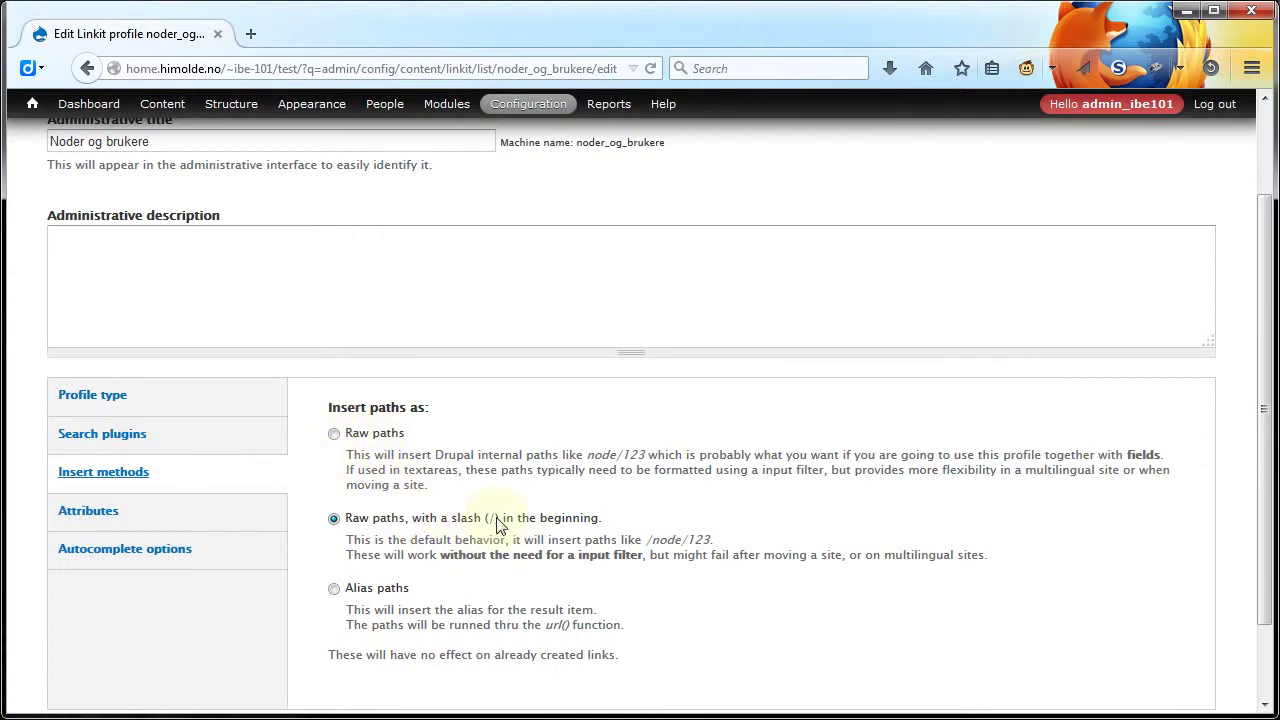
pyautogui.click(334, 434)
pyautogui.moveTo(1266, 404); pyautogui.dragTo(1264, 480)
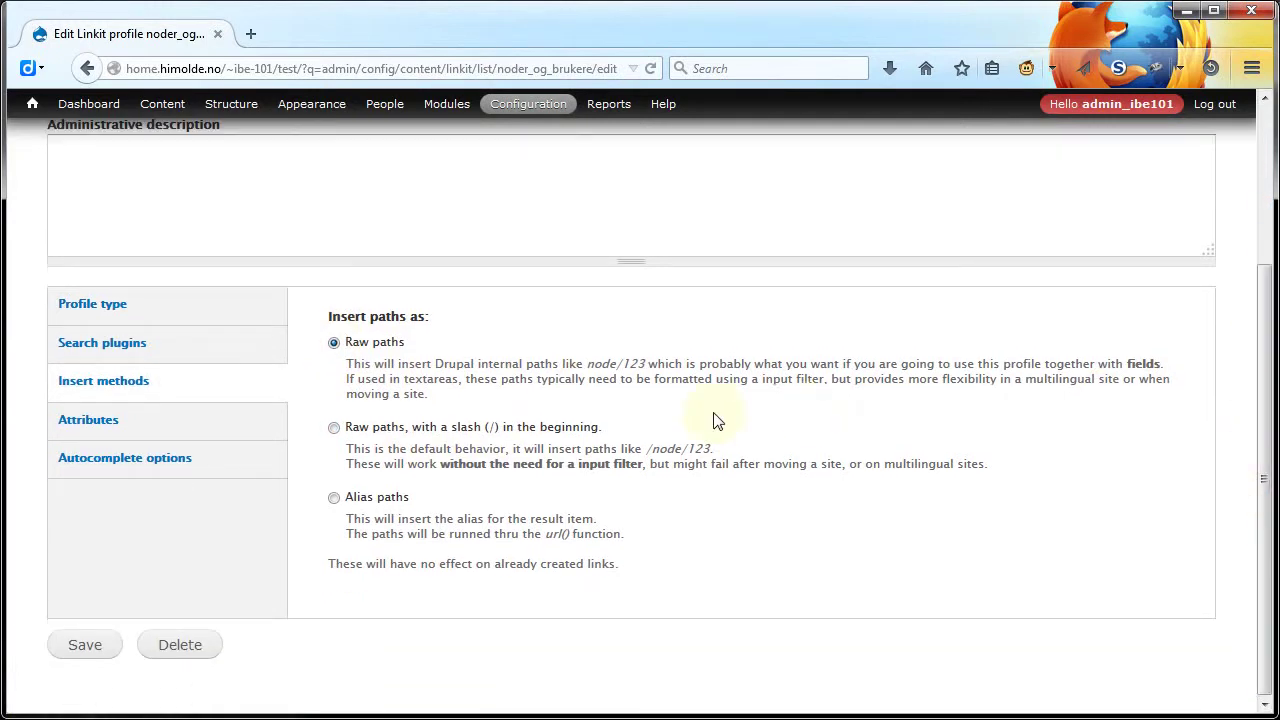
pyautogui.click(85, 645)
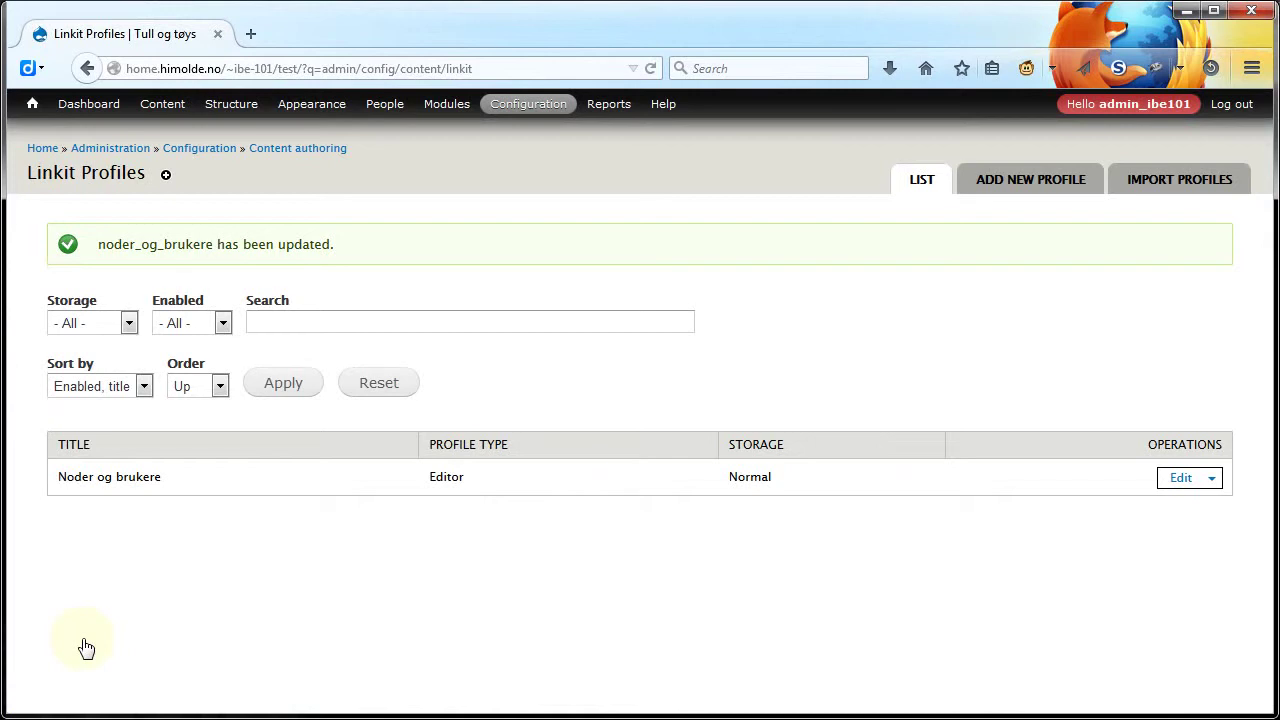
# Step: Open the Lenketest article for editing from the site's home page and add the line "Test 2" below "Drupal sti"
pyautogui.click(34, 105)
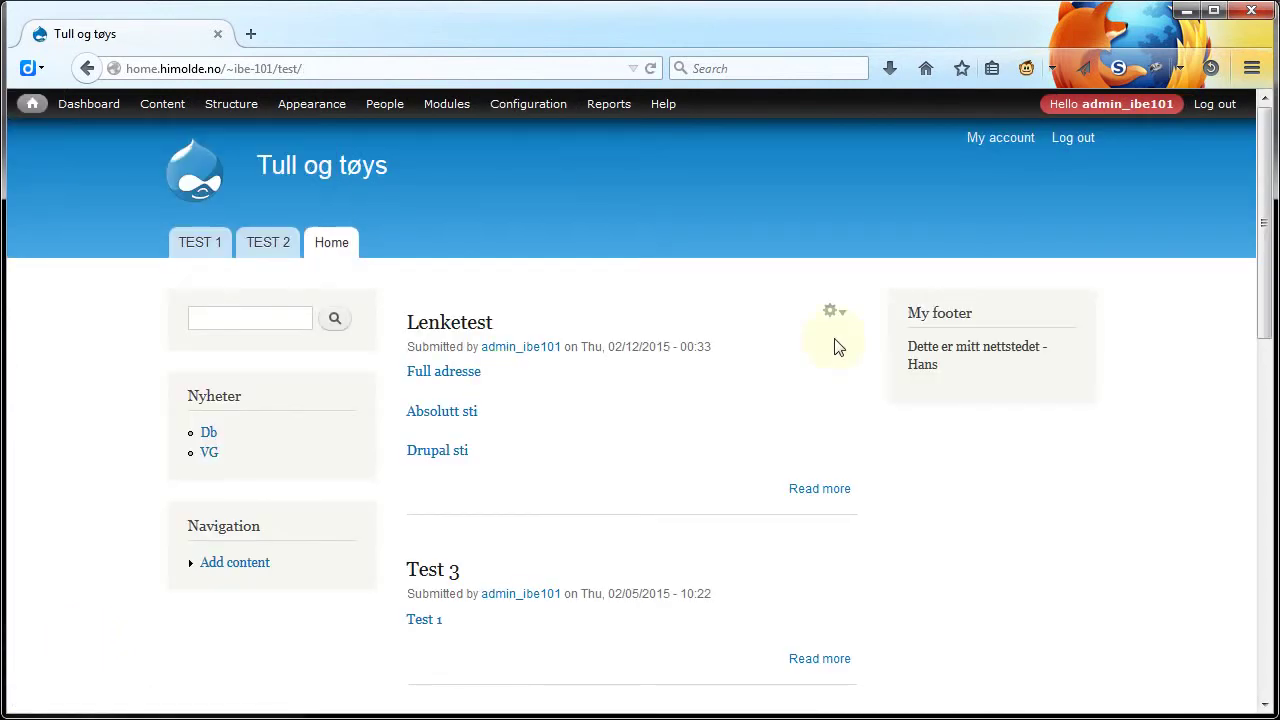
pyautogui.click(834, 314)
pyautogui.click(818, 336)
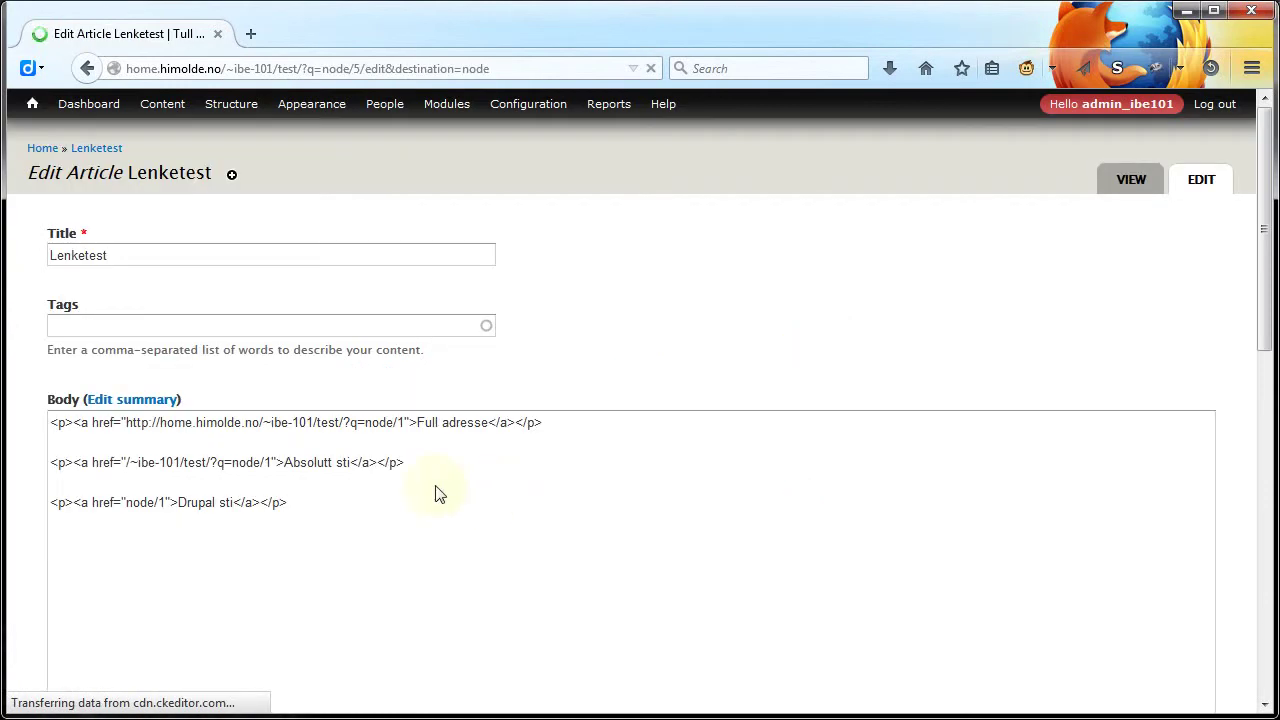
pyautogui.click(148, 634)
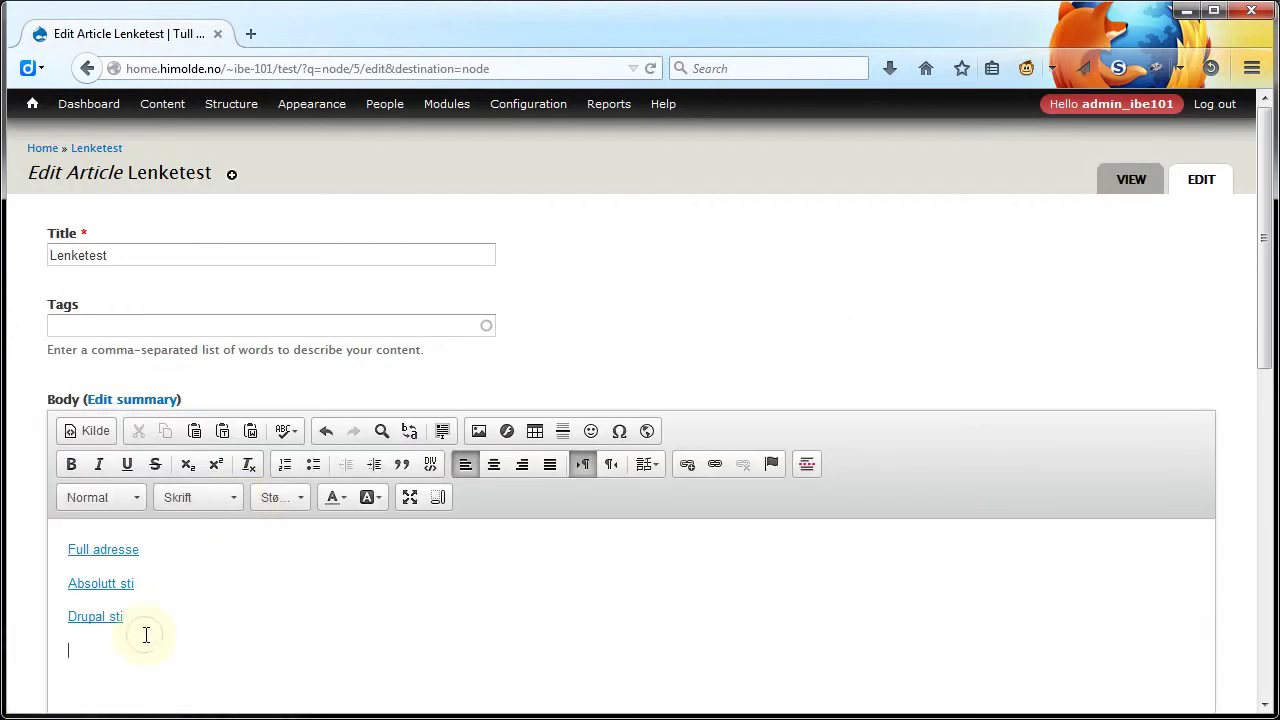
pyautogui.write('Test 2')
# Step: Link the "Test 2" text to the Test 2 node with Linkit by searching for "Test", using the URL node/2
pyautogui.hotkey('shift', 'Left')
pyautogui.hotkey('shift', 'Left')
pyautogui.hotkey('shift', 'Left')
pyautogui.hotkey('shift', 'Left')
pyautogui.hotkey('shift', 'Left')
pyautogui.hotkey('shift', 'Left')
pyautogui.click(687, 465)
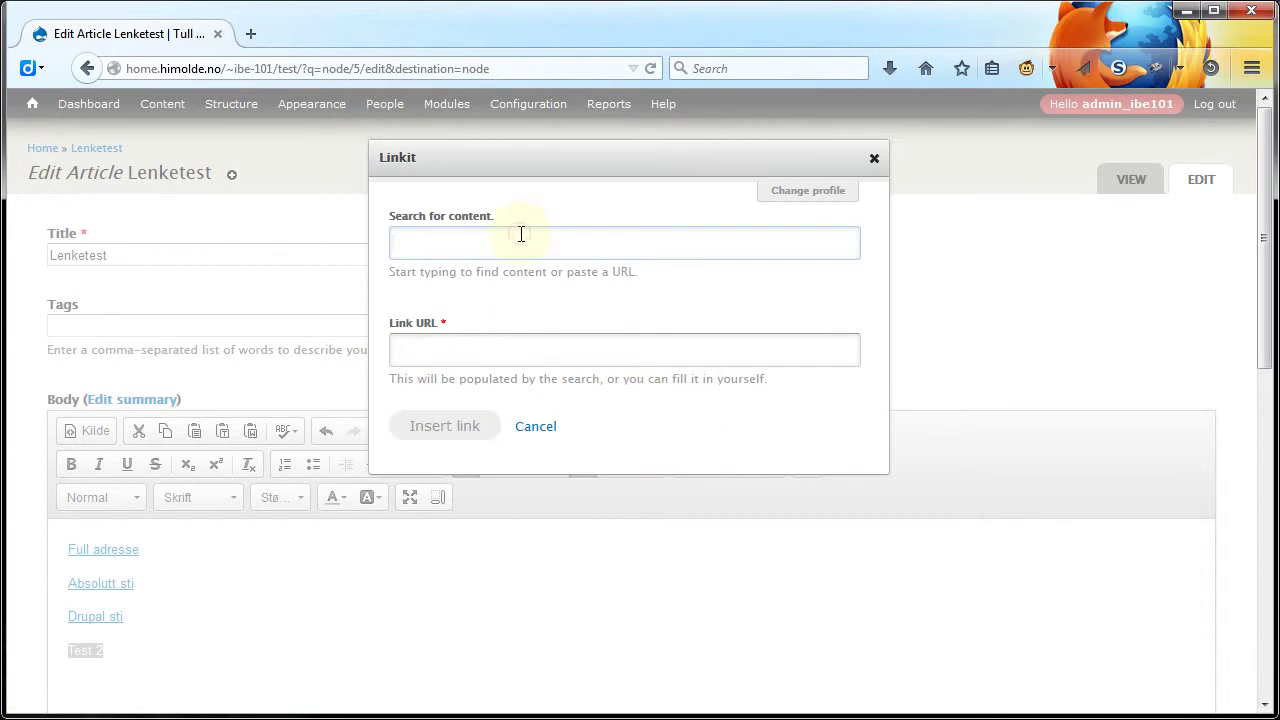
pyautogui.write('Test')
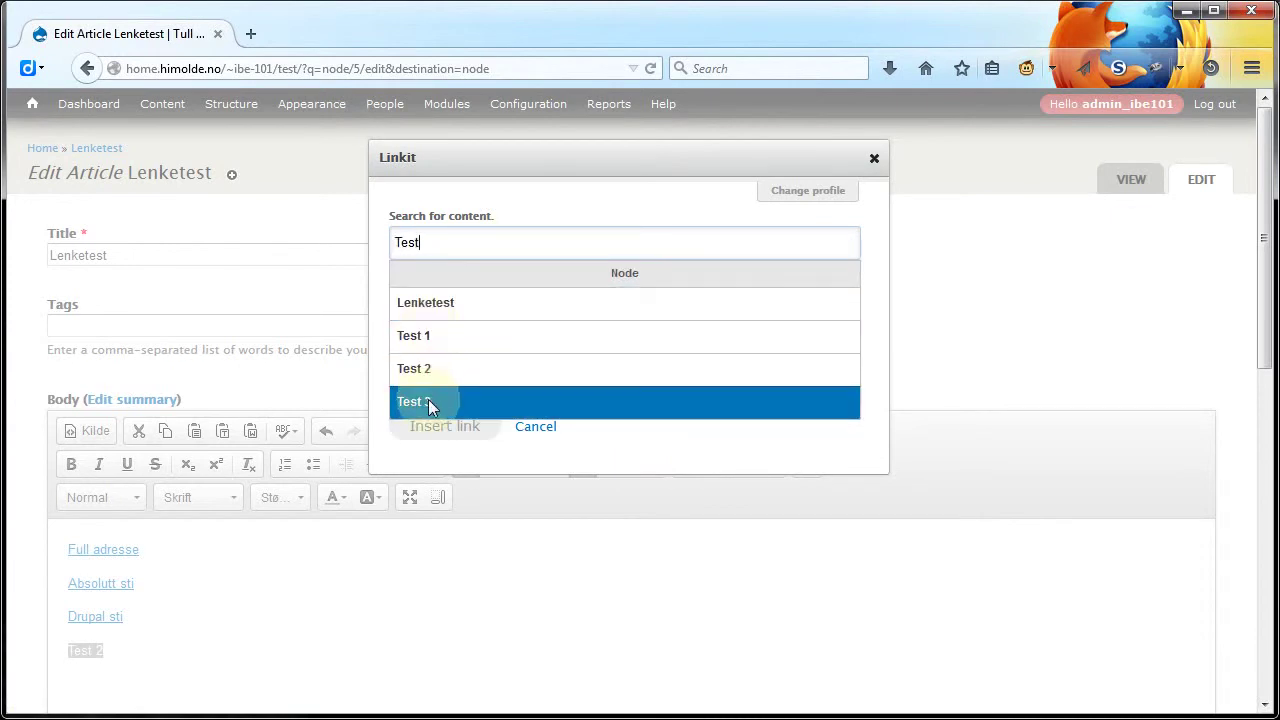
pyautogui.click(429, 370)
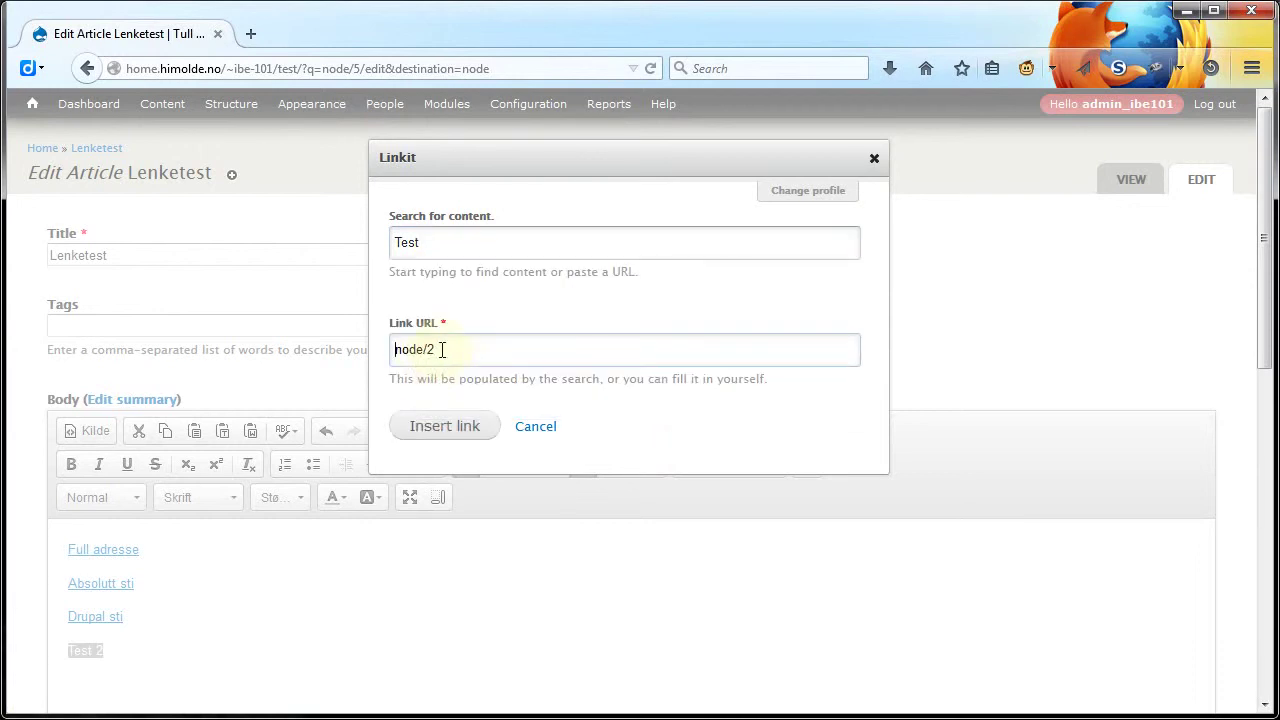
pyautogui.click(396, 349)
pyautogui.click(440, 430)
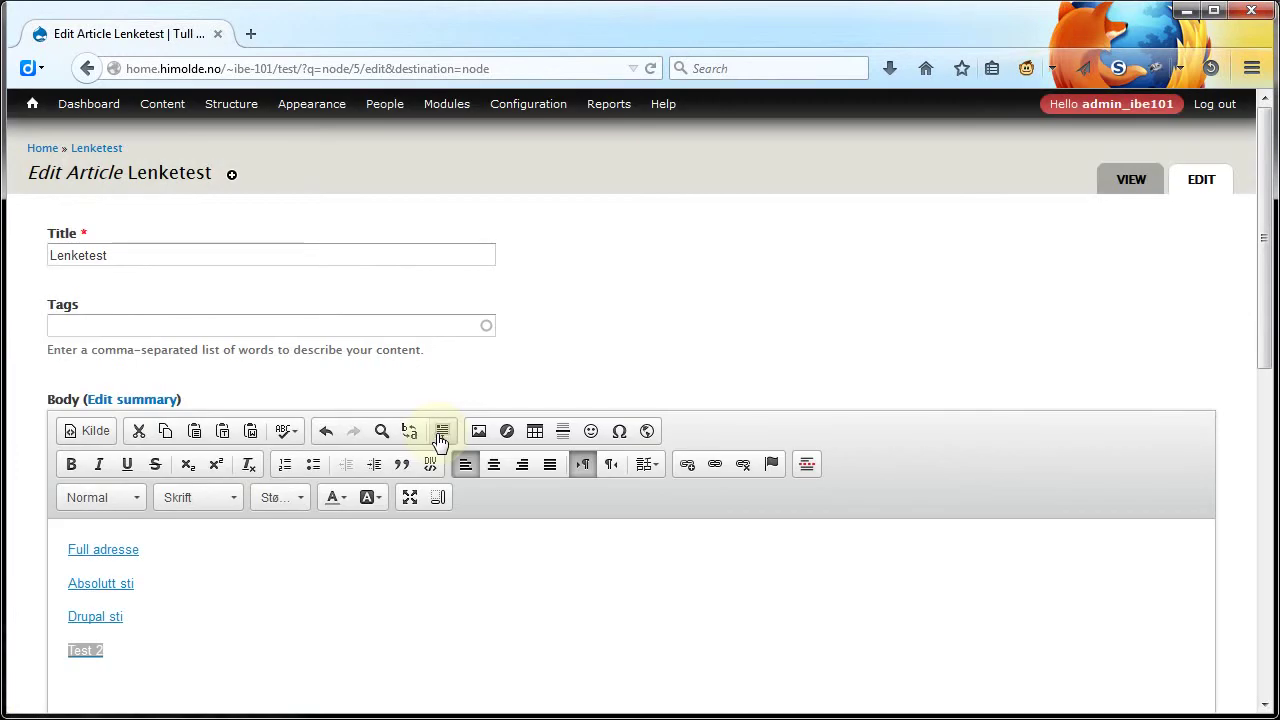
# Step: Save the Lenketest article and follow its "Test 2" link from the home page to test it
pyautogui.moveTo(1262, 248); pyautogui.dragTo(1250, 571)
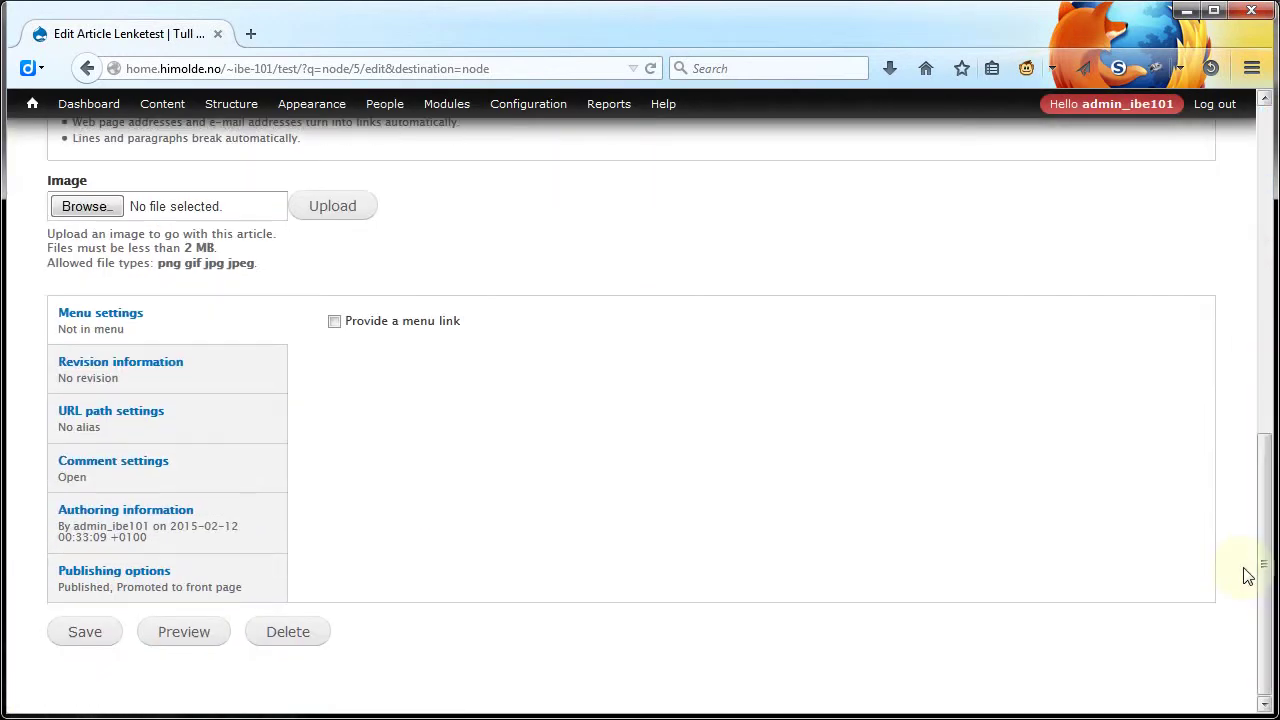
pyautogui.click(87, 636)
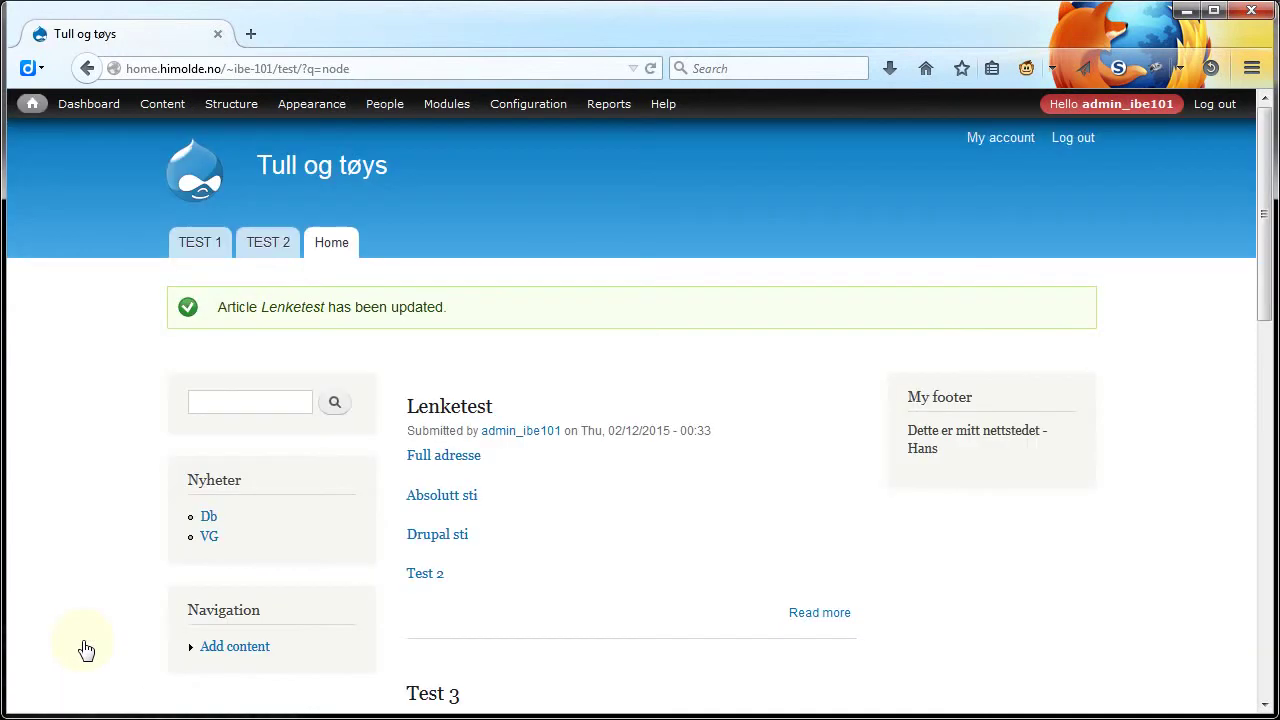
pyautogui.moveTo(1272, 230); pyautogui.dragTo(1271, 307)
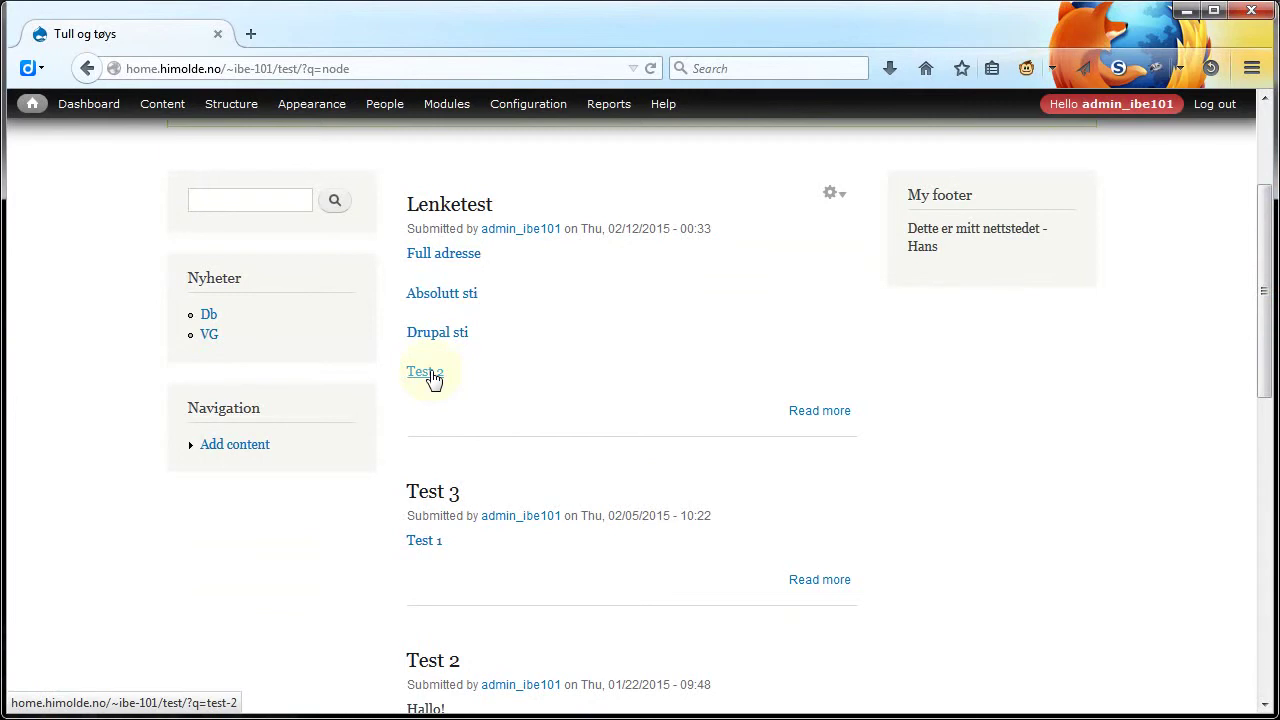
pyautogui.click(425, 372)
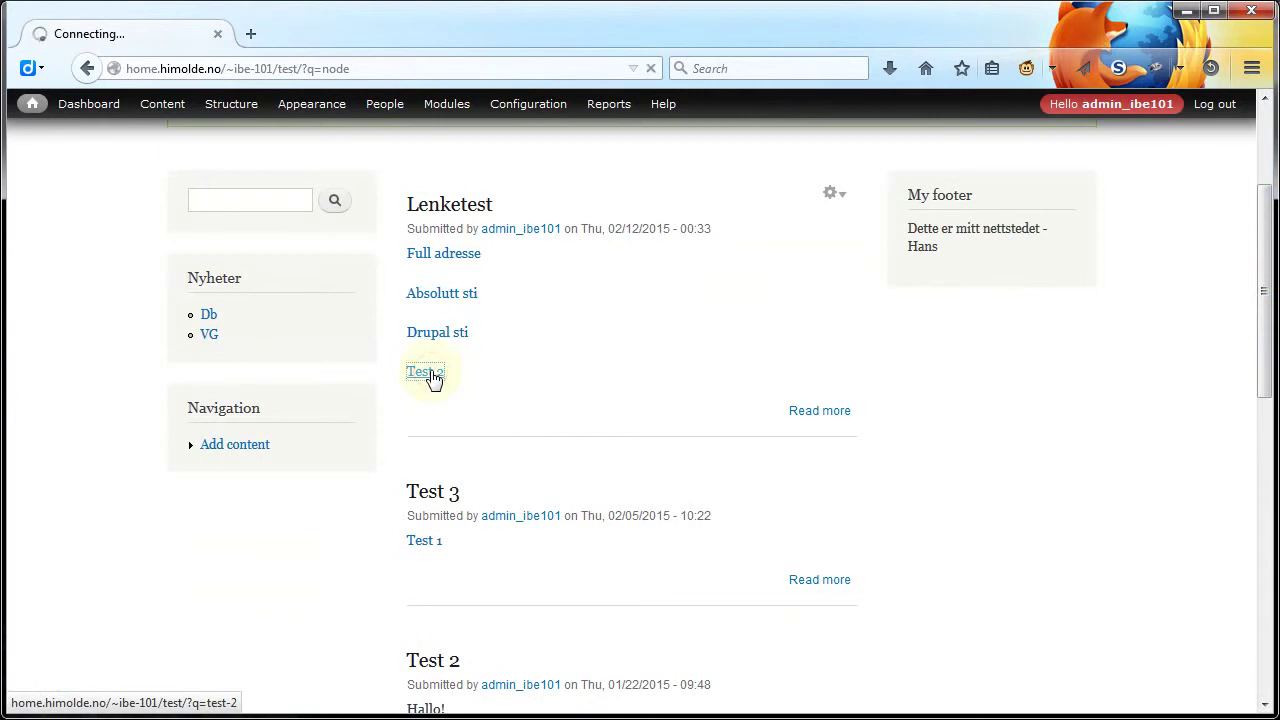